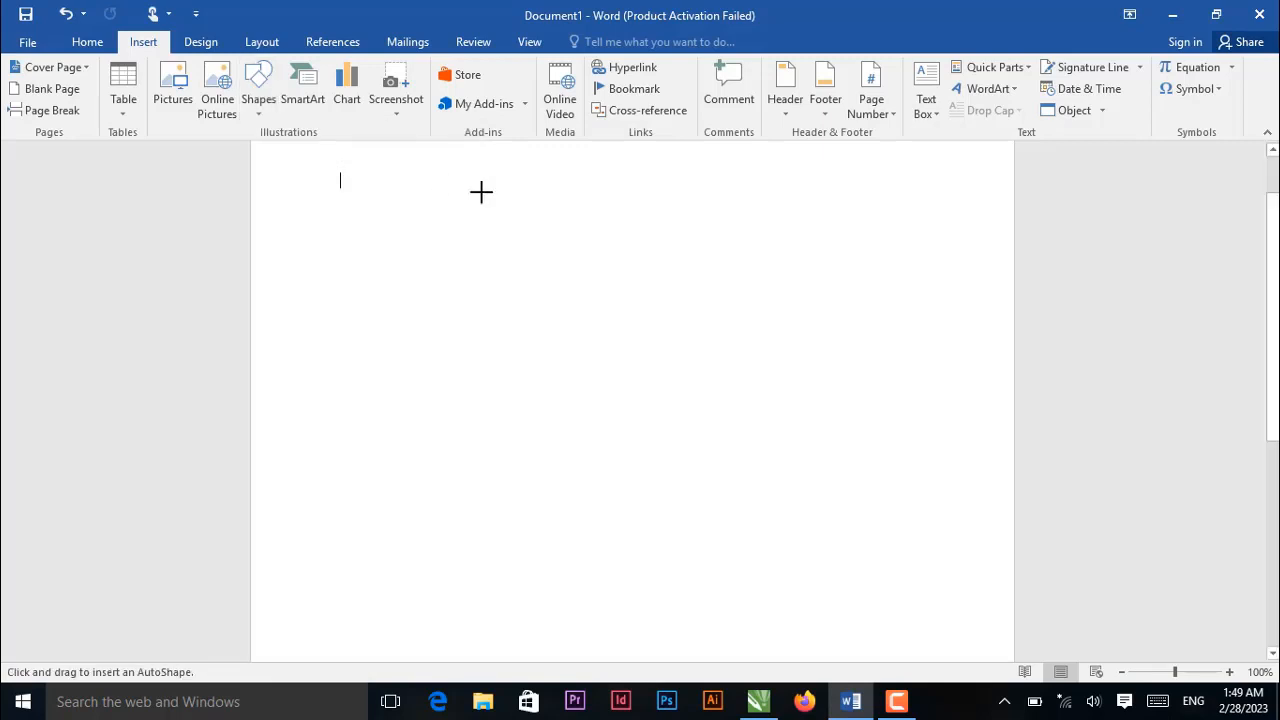
Draw a rounded rectangle about 5.01" high and 3.02" wide on the page, with no fill and a black outline.
mouse_move(481, 192)
left_mouse_down()
mouse_move(534, 260)
mouse_move(643, 500)
mouse_move(753, 643)
left_mouse_up()
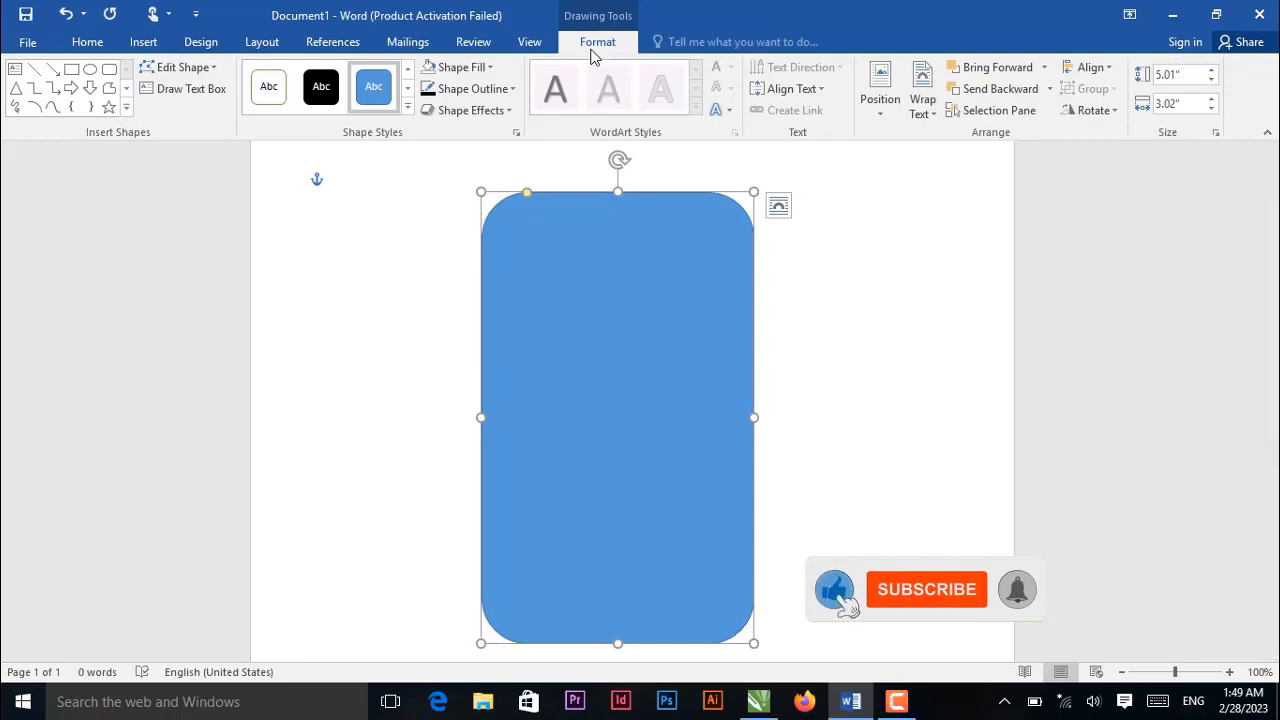
left_click(471, 70)
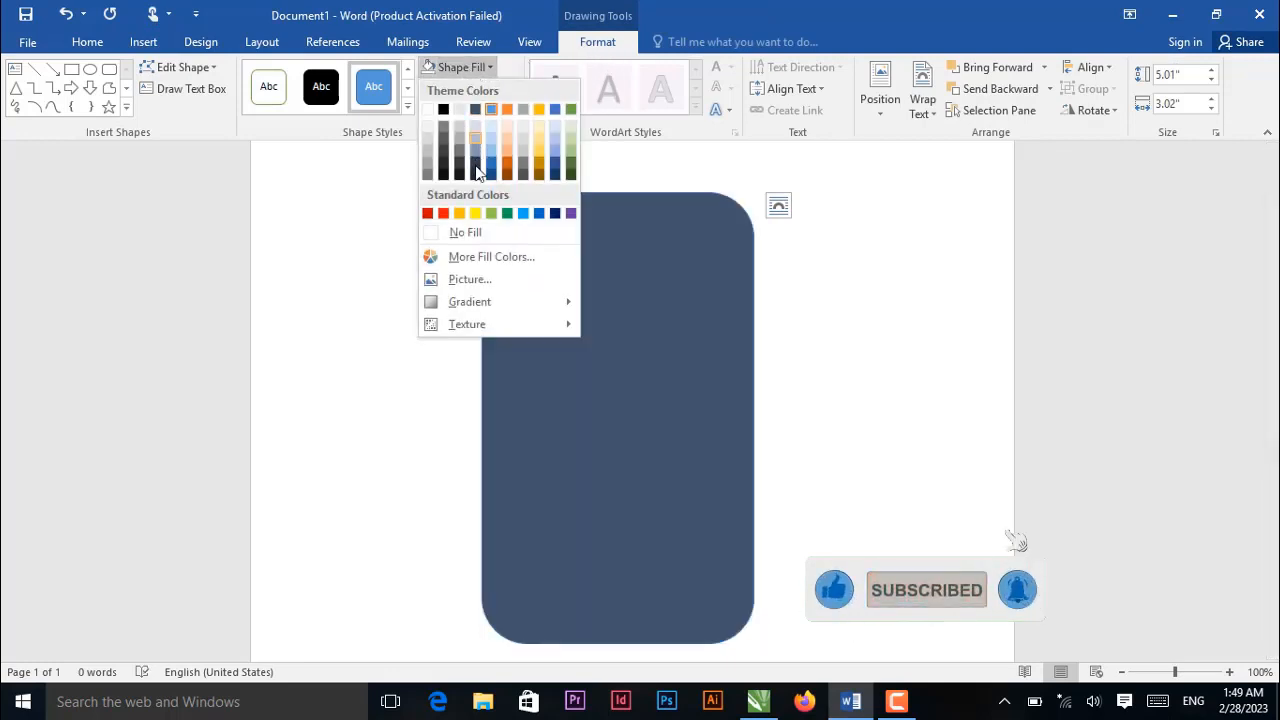
left_click(466, 233)
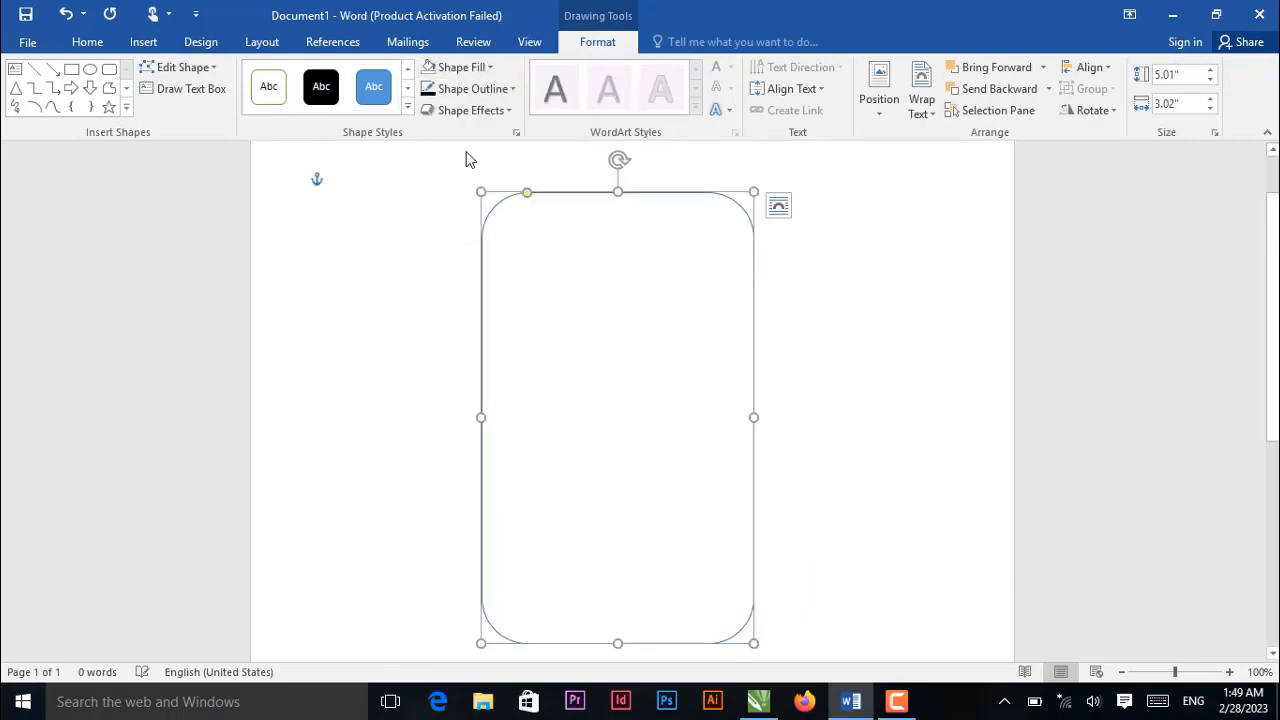
left_click(500, 97)
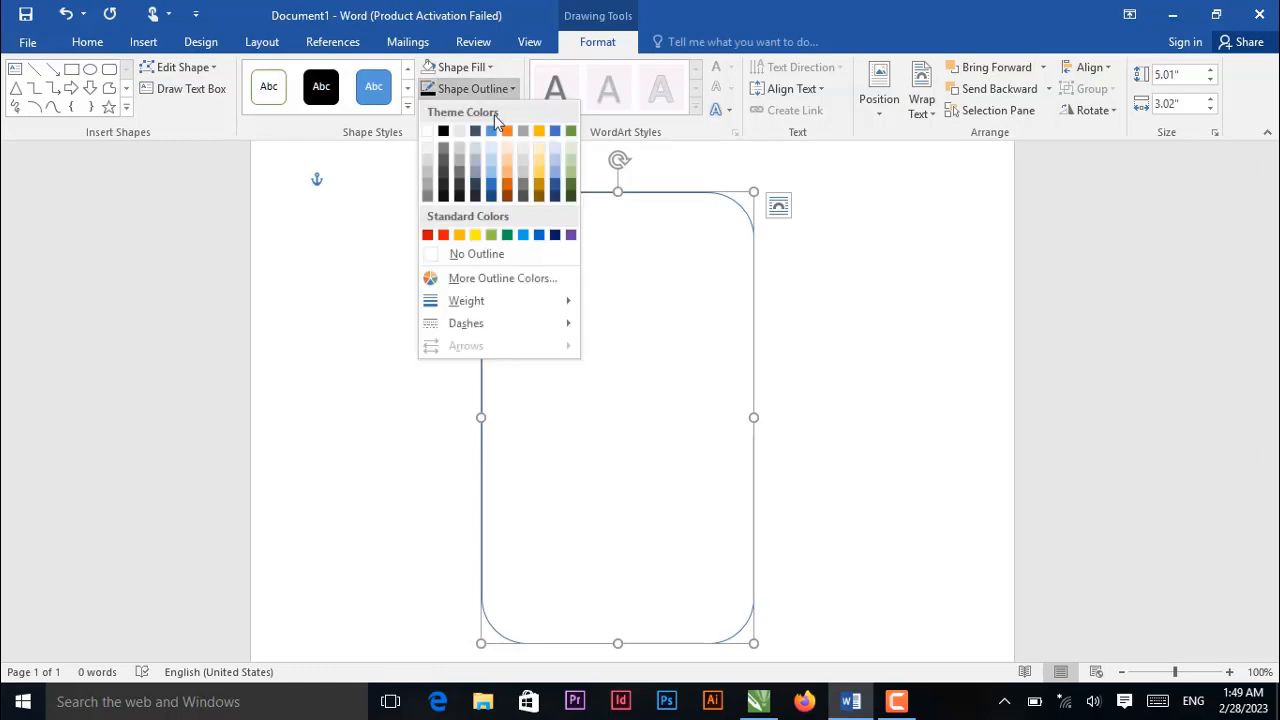
left_click(449, 162)
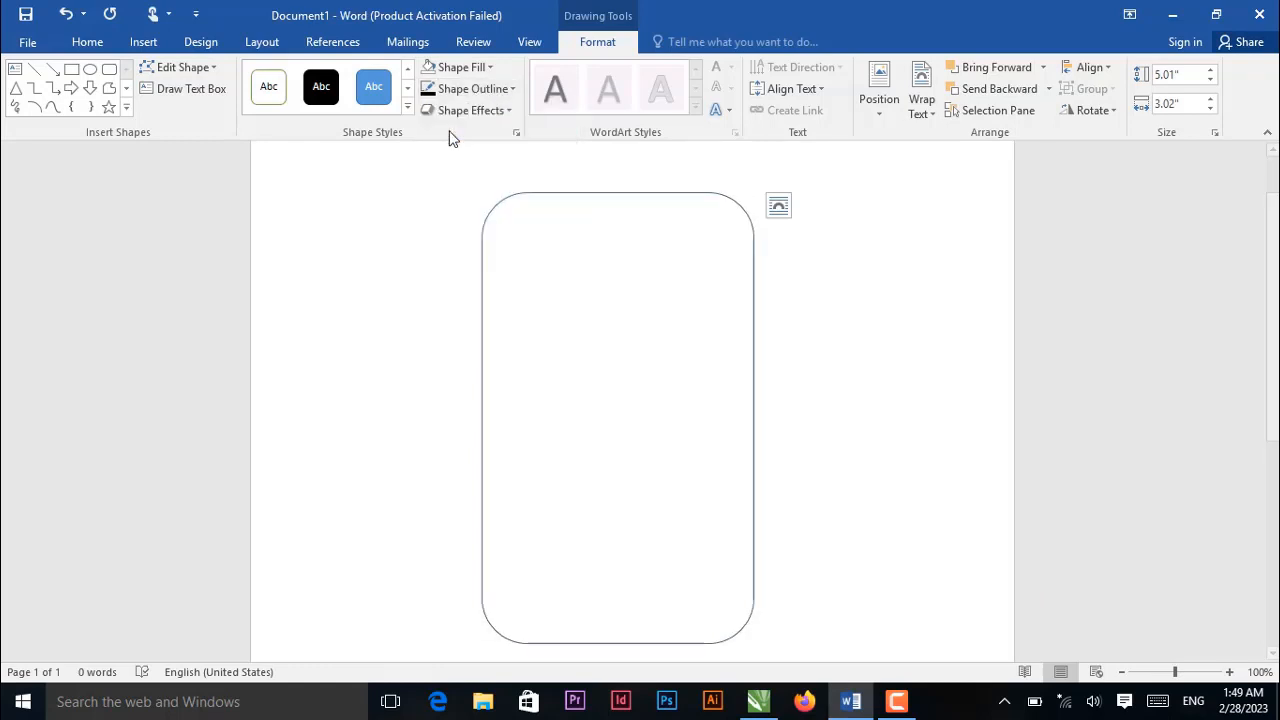
Draw a second rounded rectangle about 3.39" high and 3.02" wide over the card's lower part, and reduce the corner rounding of both shapes.
left_click(109, 72)
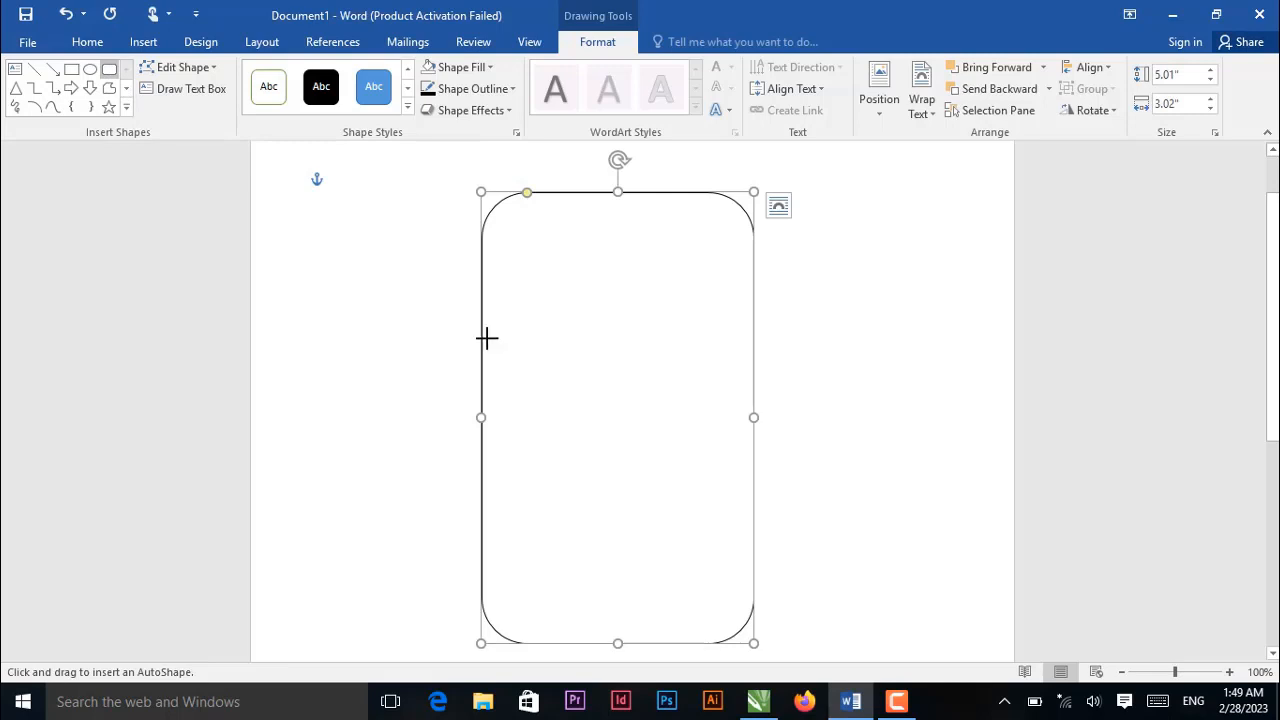
left_click_drag(480, 338, 752, 643)
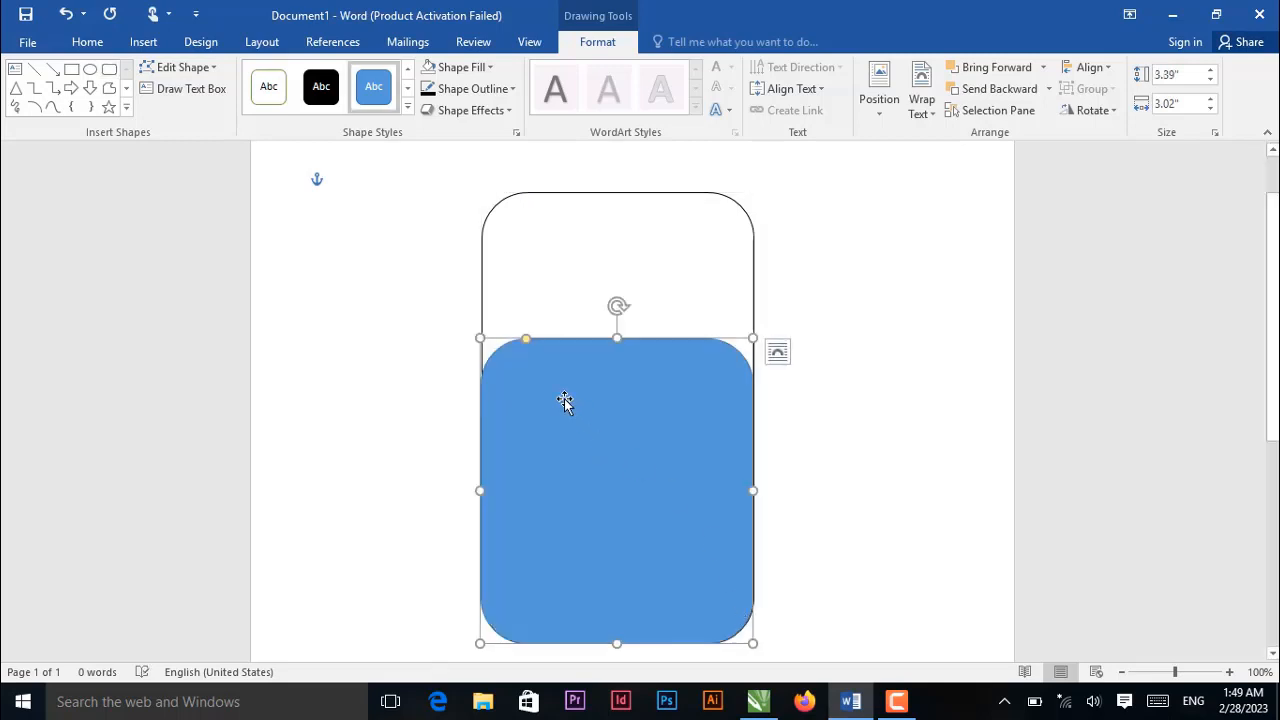
left_click_drag(527, 343, 498, 339)
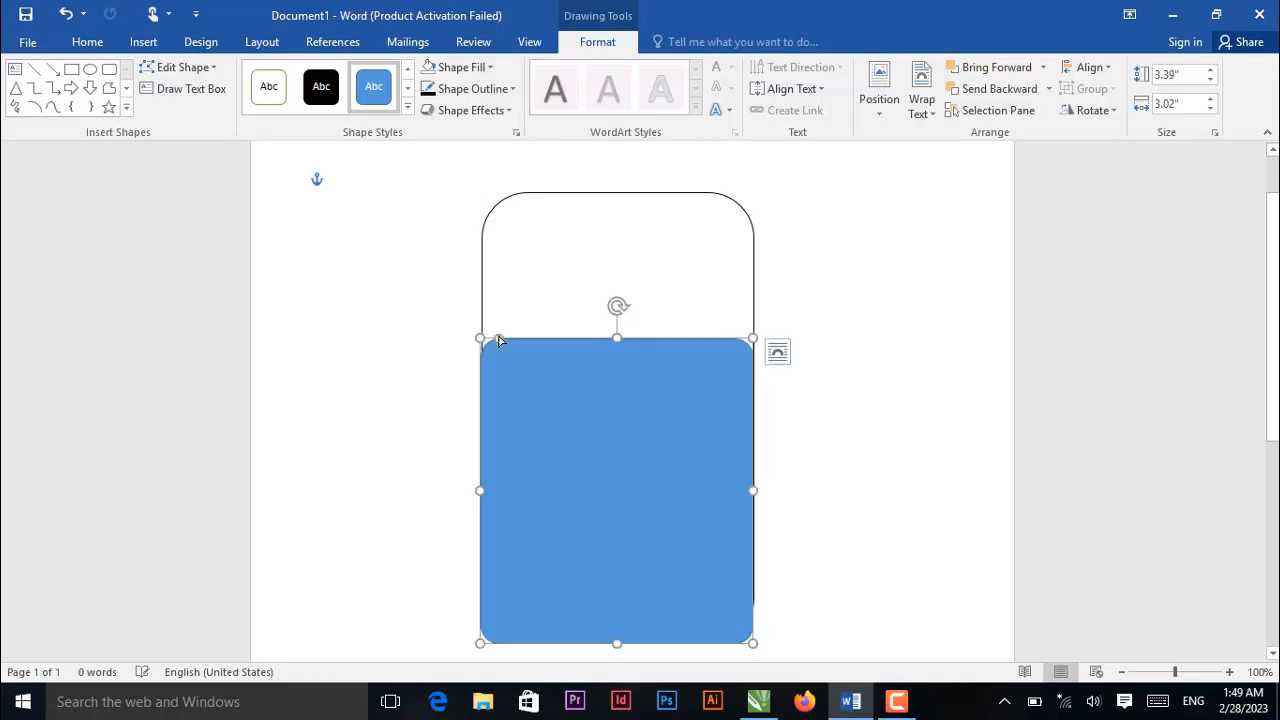
left_click(483, 268)
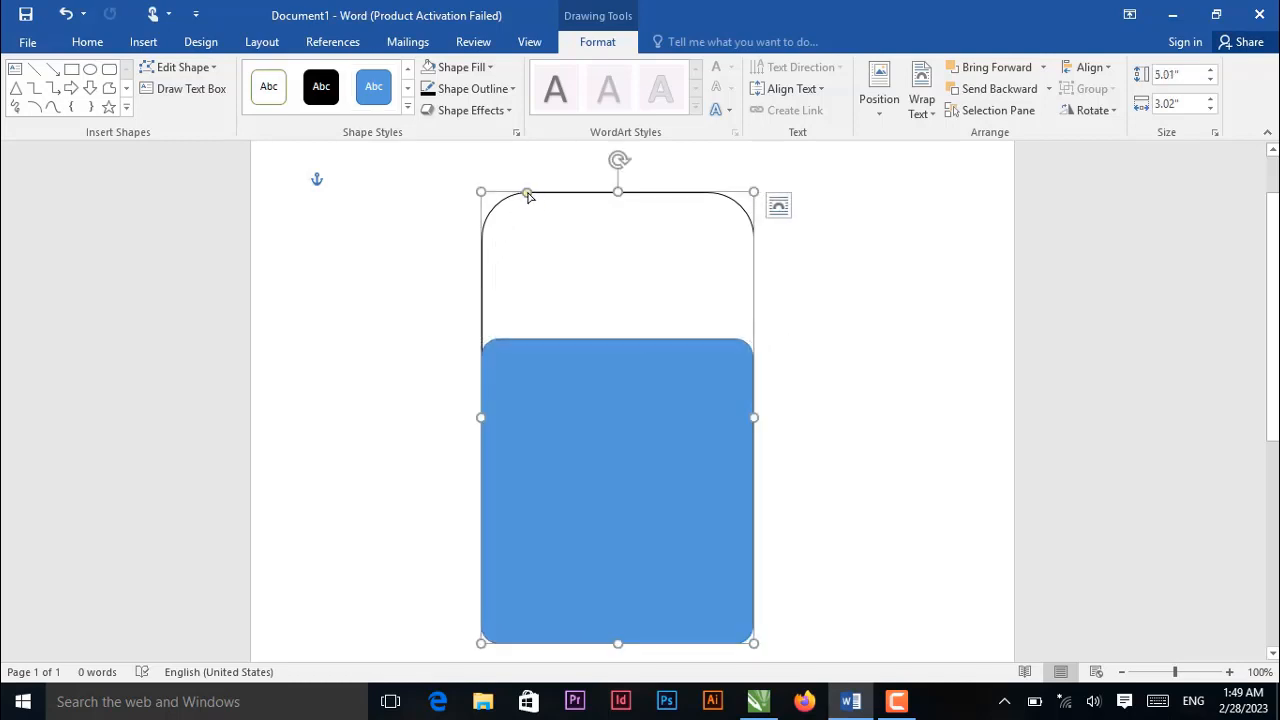
left_click_drag(527, 195, 501, 198)
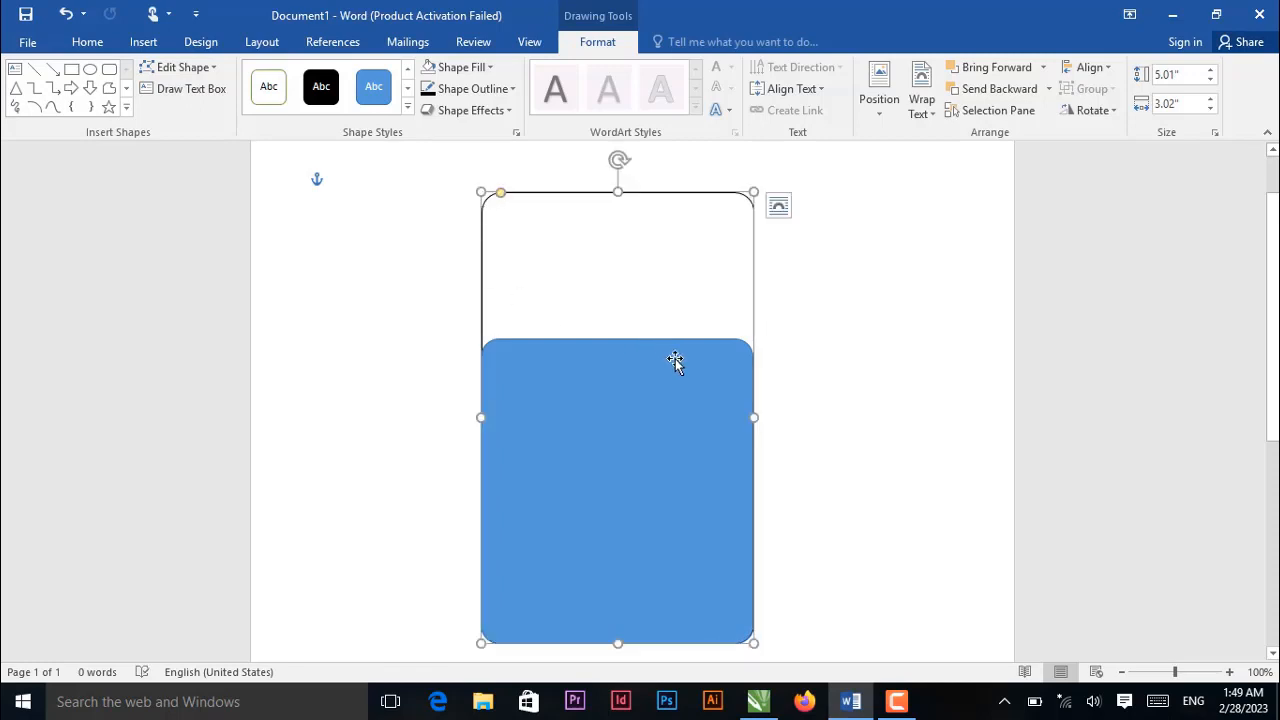
Edit the lower rectangle's points, moving its two top corner points outward to the card's side edges.
left_click(675, 362)
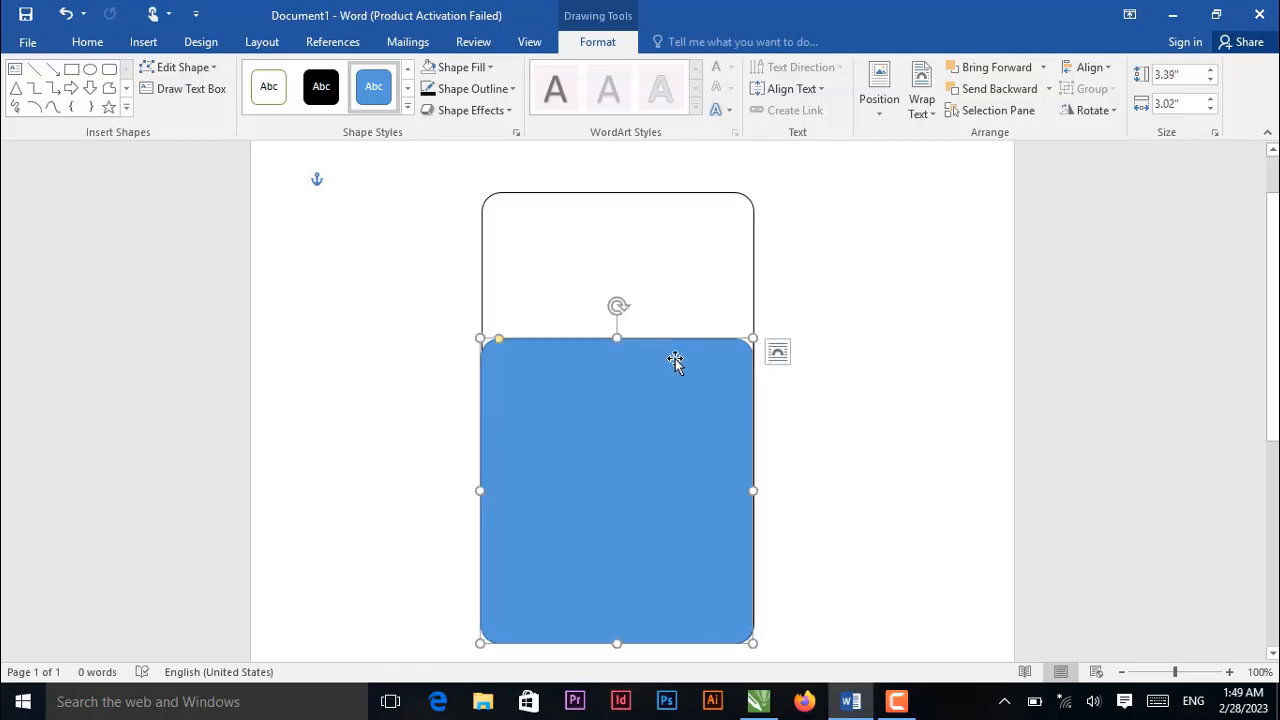
left_click(210, 70)
left_click(200, 116)
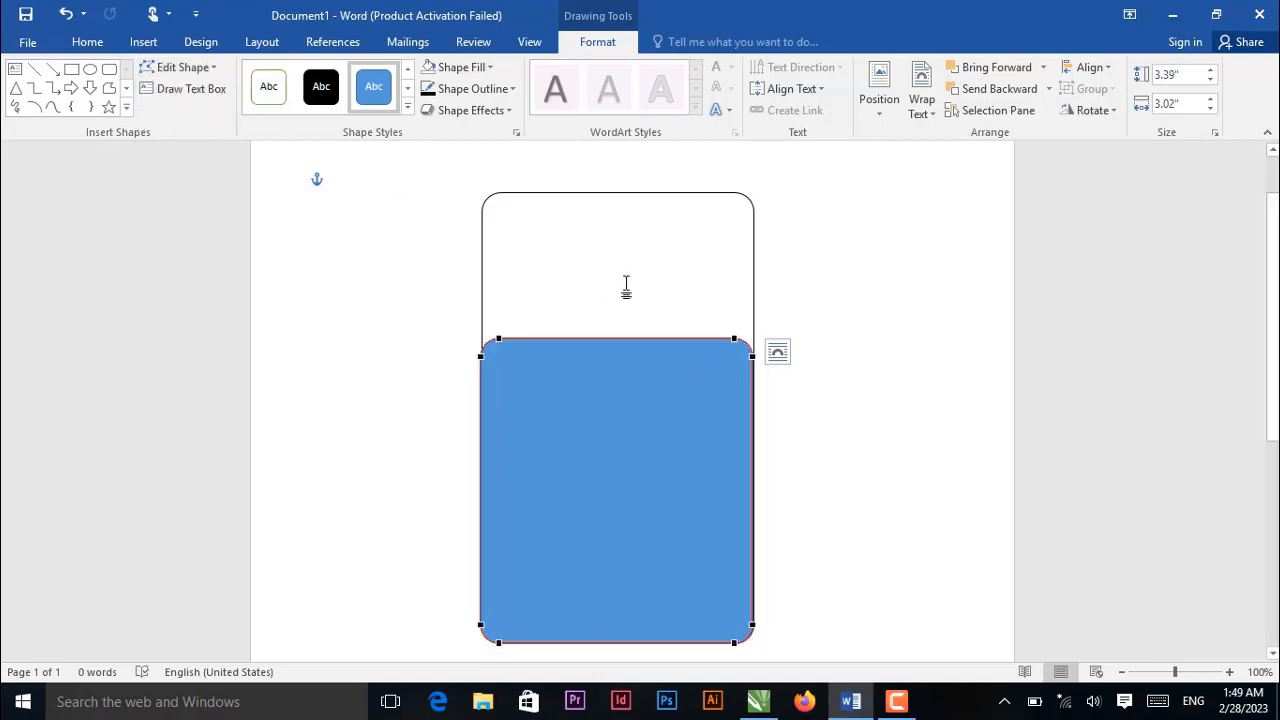
left_click(736, 339)
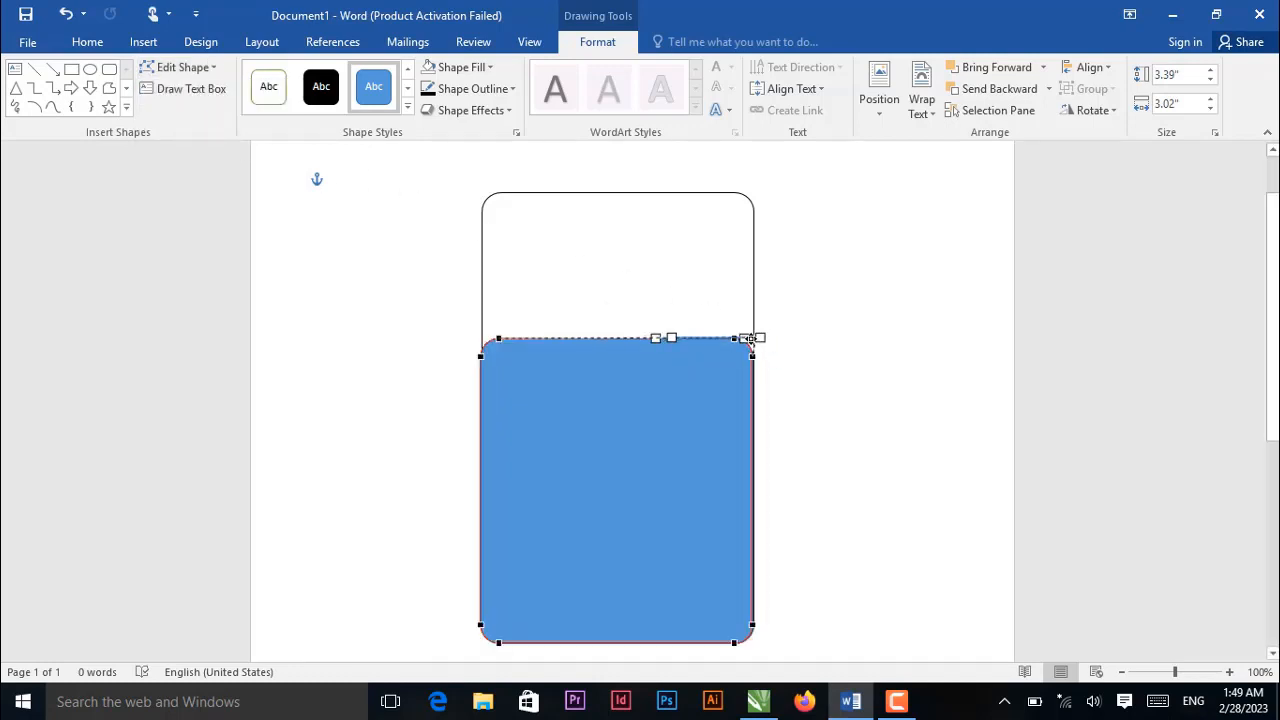
left_click_drag(749, 339, 752, 339)
left_click_drag(496, 338, 481, 337)
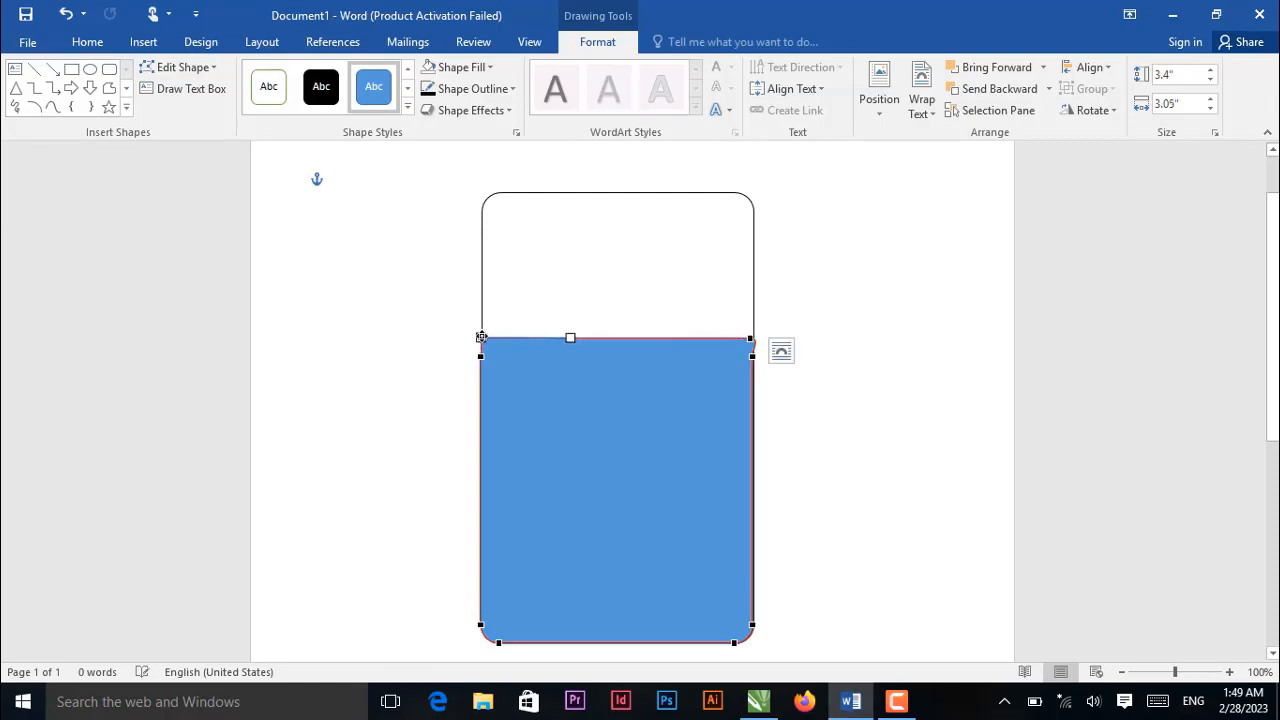
Bend the lower shape's top edge into a smooth downward curve with its left end raised above the right end.
left_click_drag(571, 341, 639, 480)
left_click(752, 338)
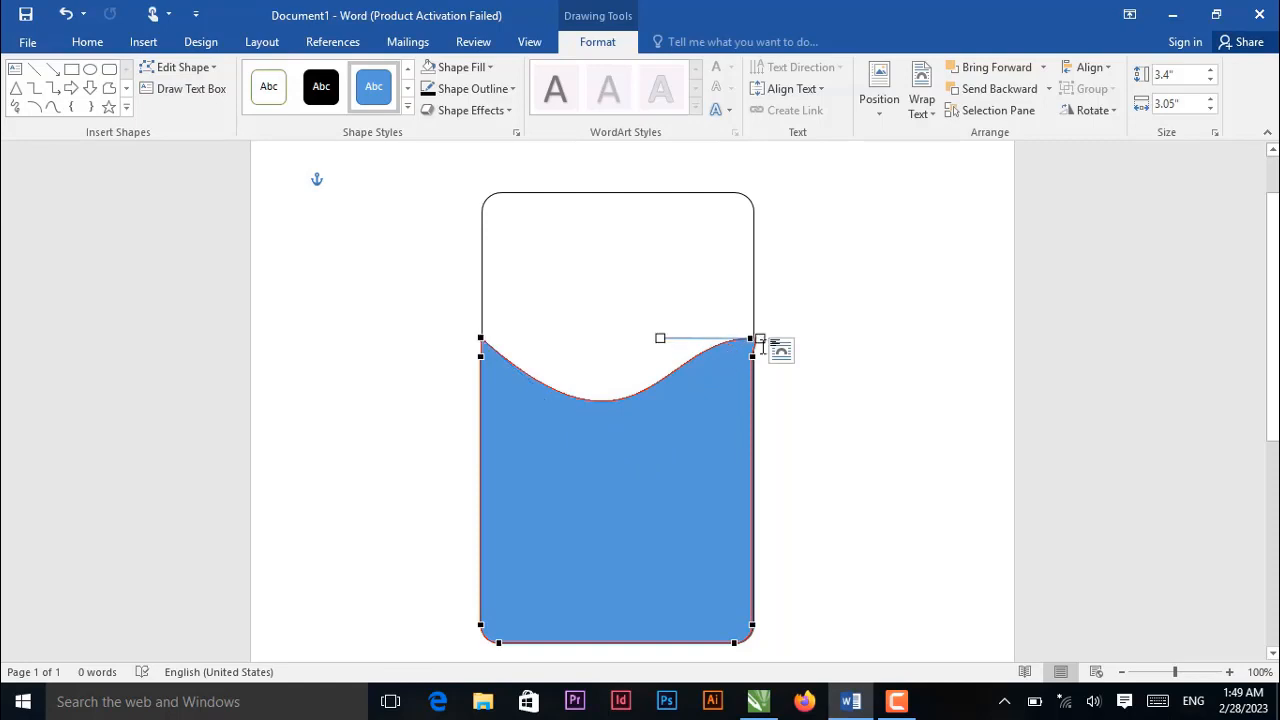
left_click_drag(760, 340, 753, 339)
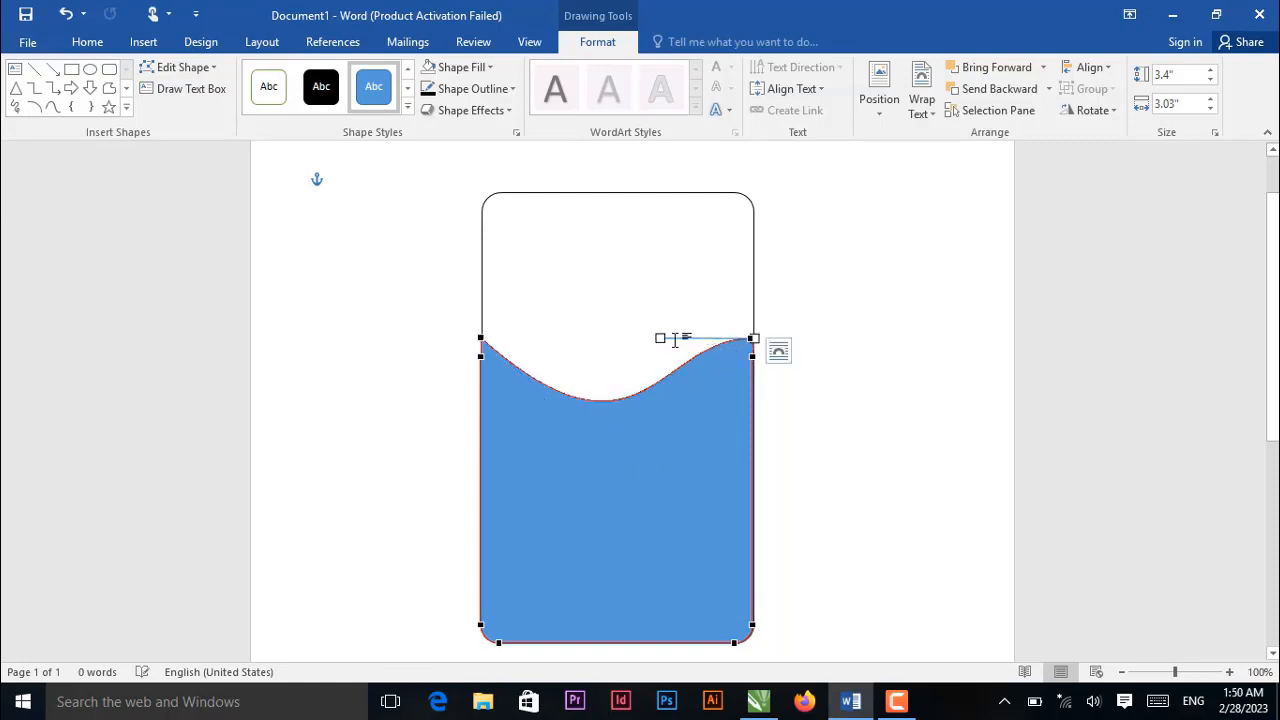
left_click_drag(660, 338, 661, 434)
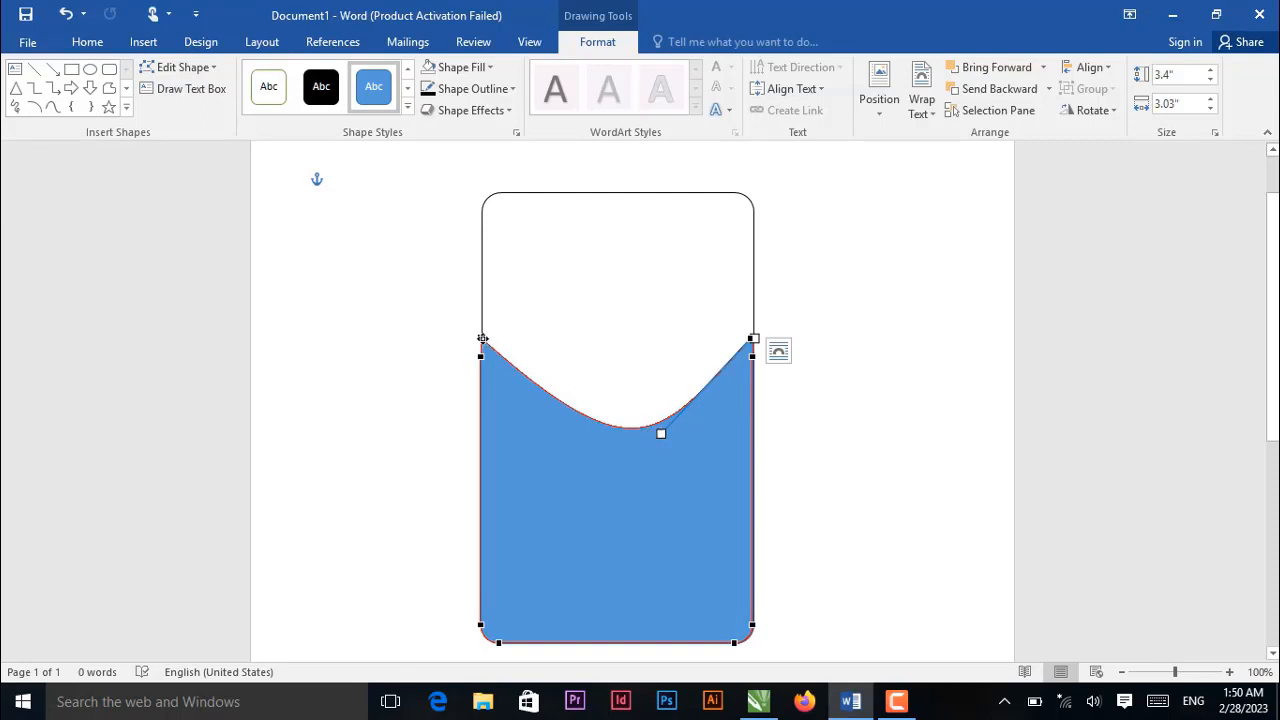
left_click_drag(482, 339, 483, 311)
left_click_drag(643, 457, 586, 440)
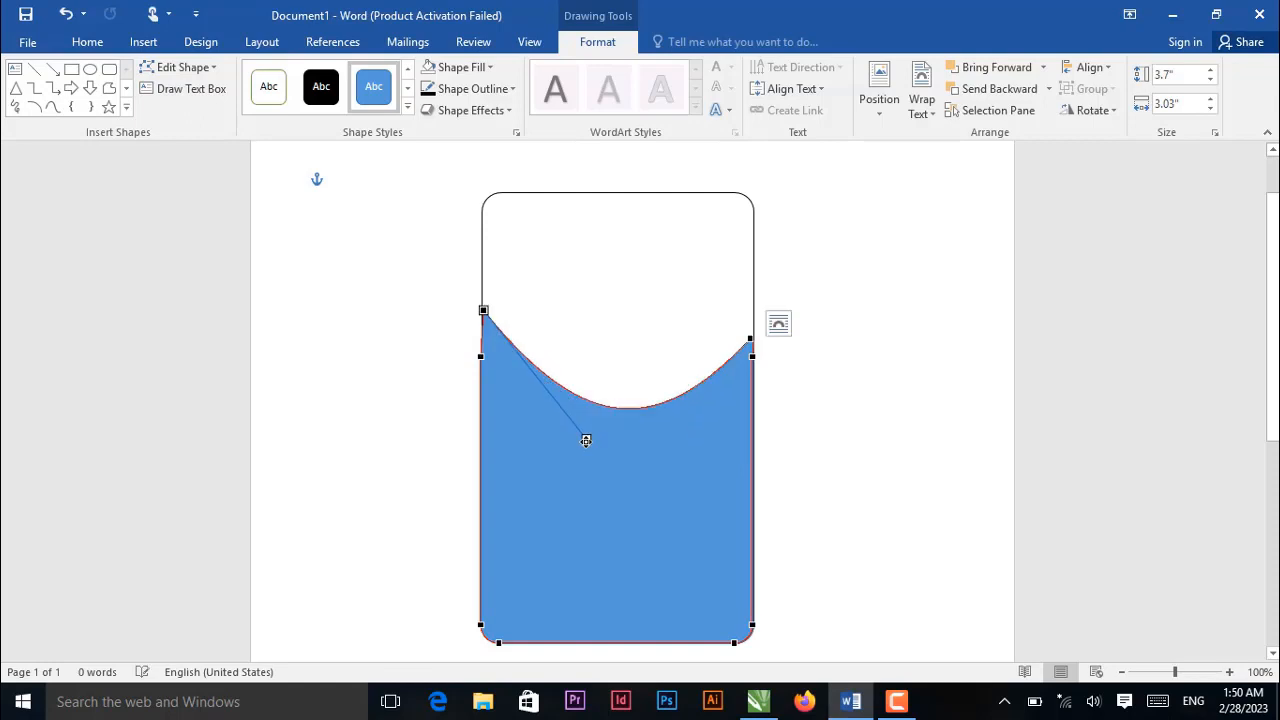
left_click_drag(749, 339, 754, 334)
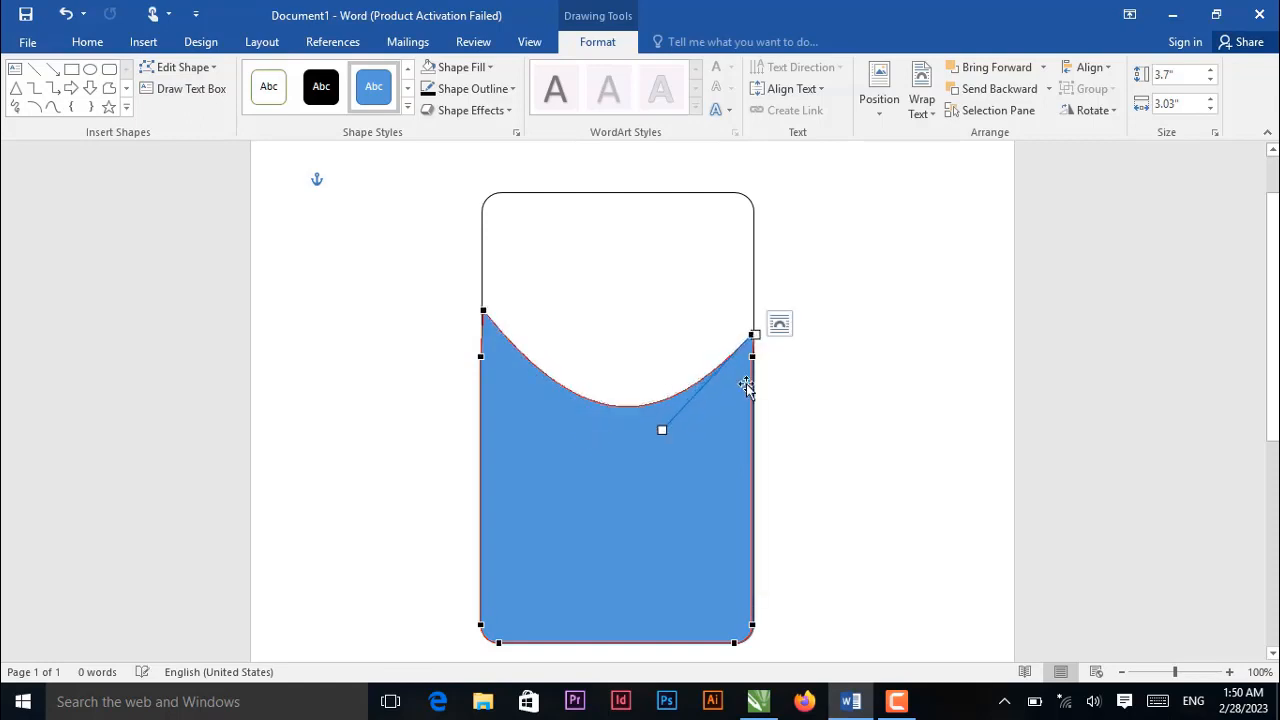
Fill the curved lower shape with the standard Blue colour.
left_click(593, 435)
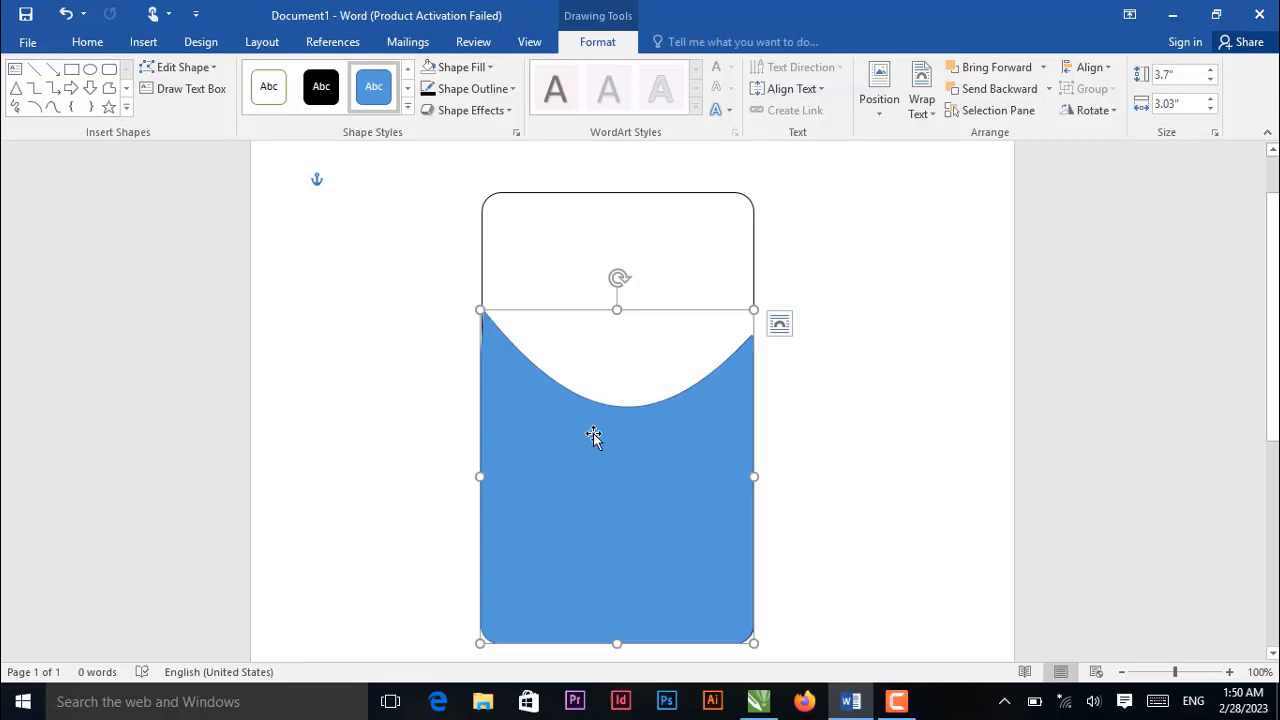
left_click(488, 68)
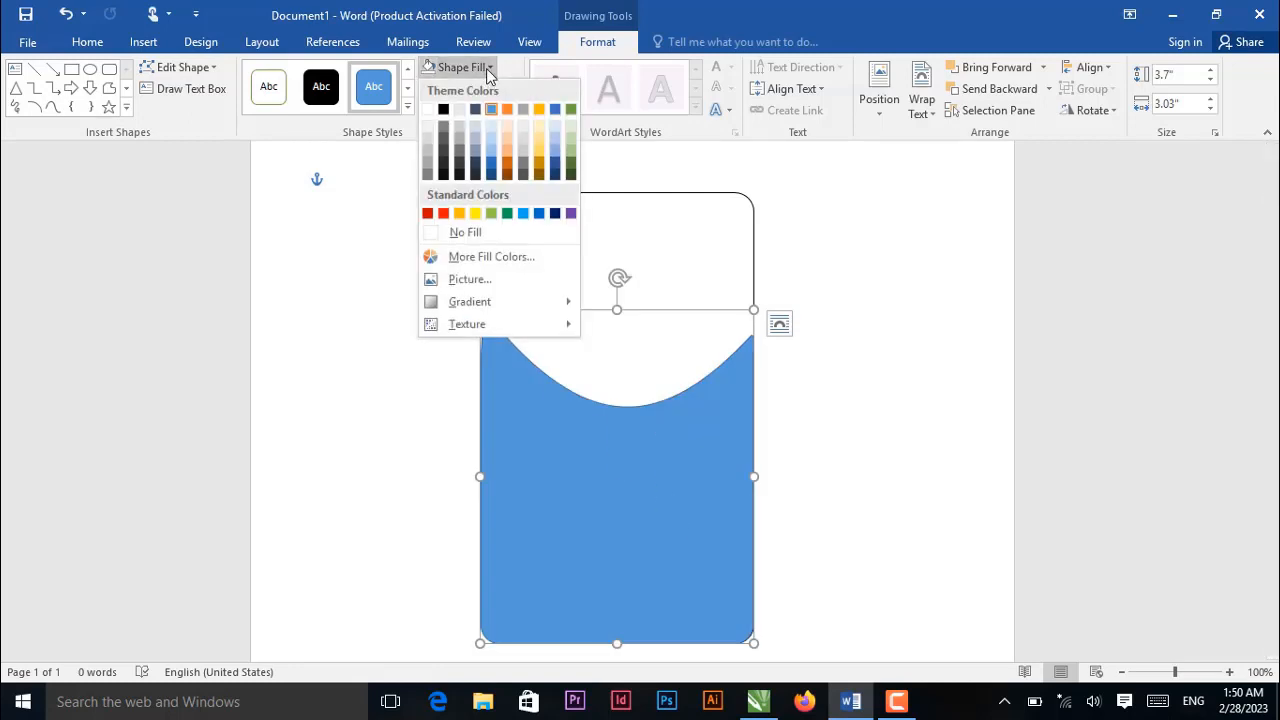
left_click(538, 216)
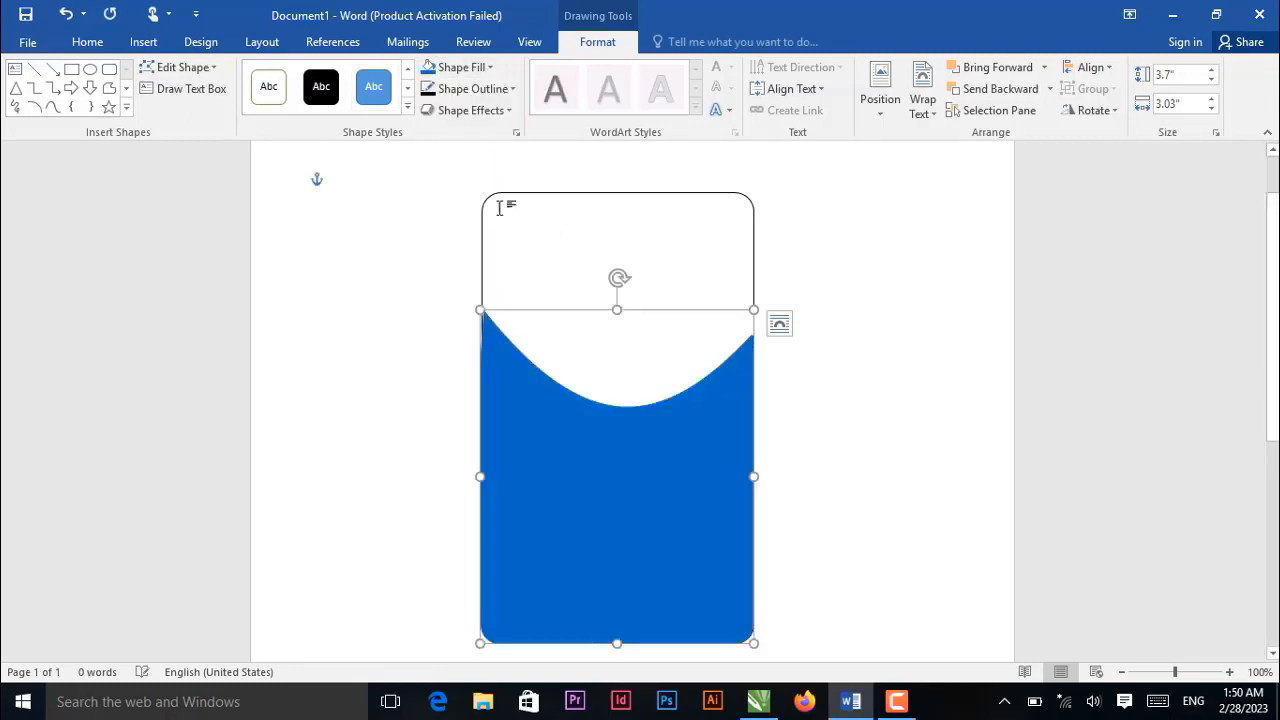
Draw a rectangle about 0.82" high and 2.82" wide above the blue shape, and curve its bottom edge to follow the blue shape's top edge.
left_click(71, 69)
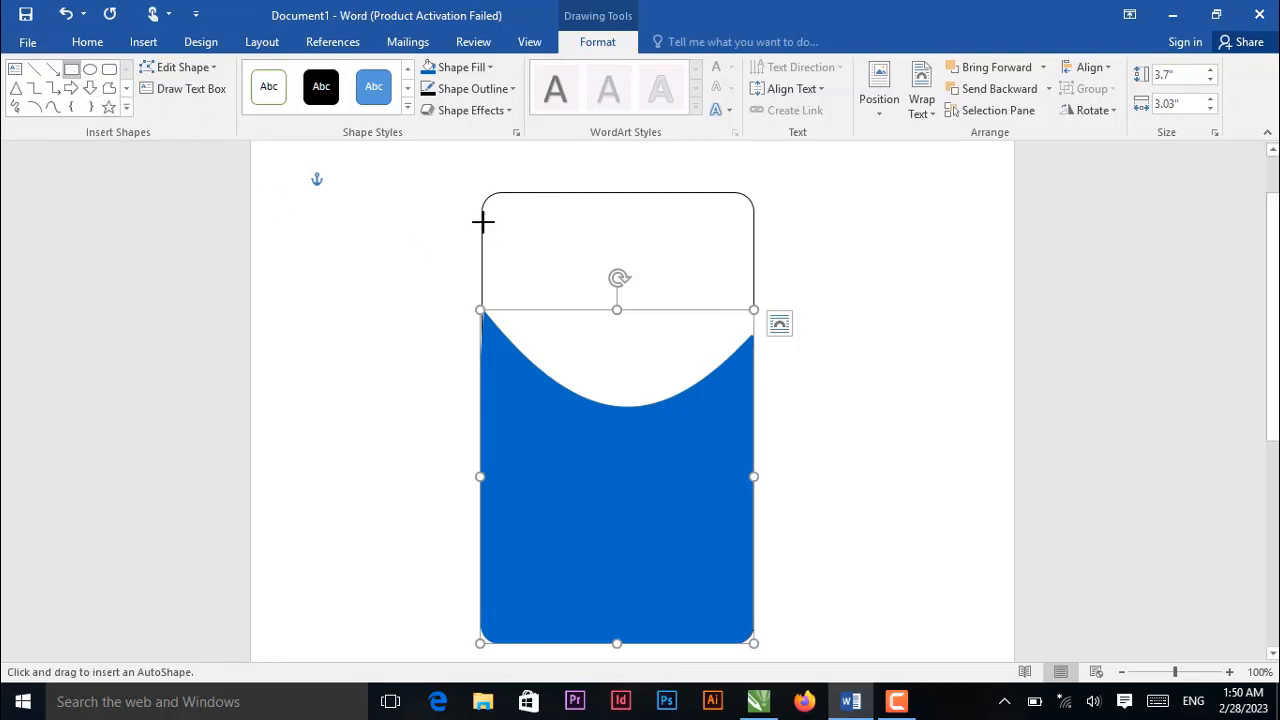
left_click_drag(483, 222, 737, 296)
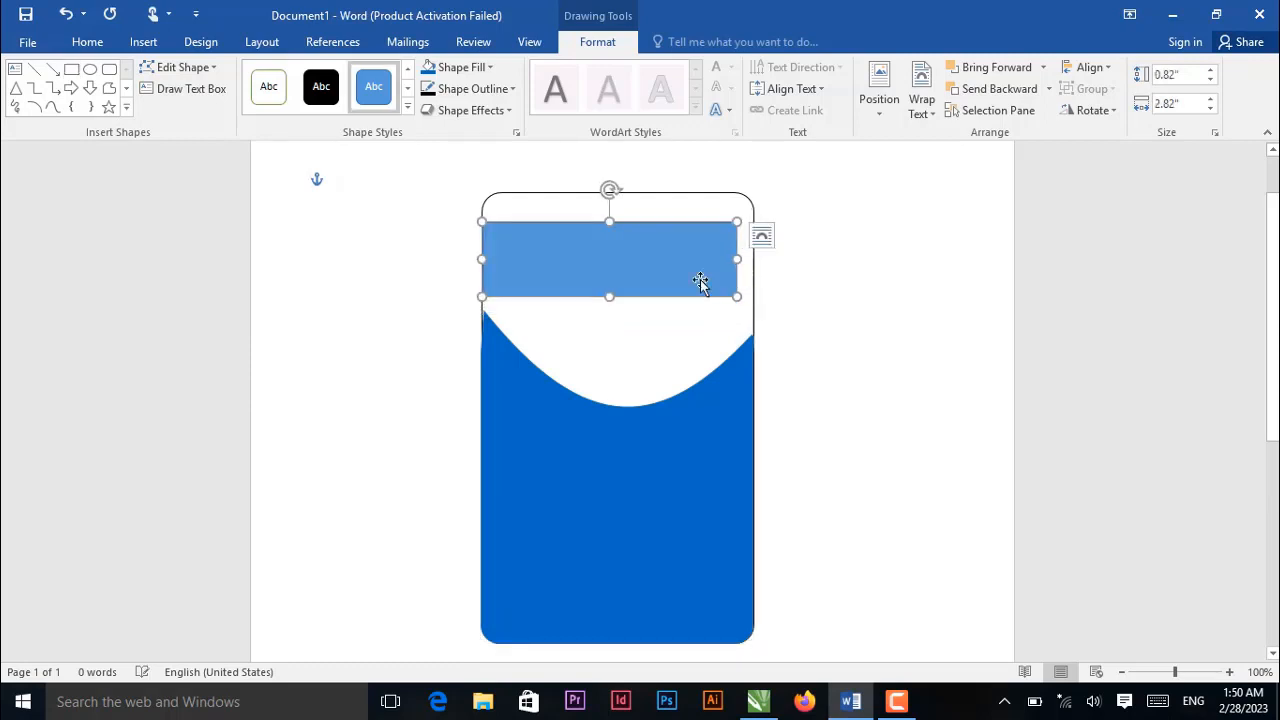
left_click(183, 67)
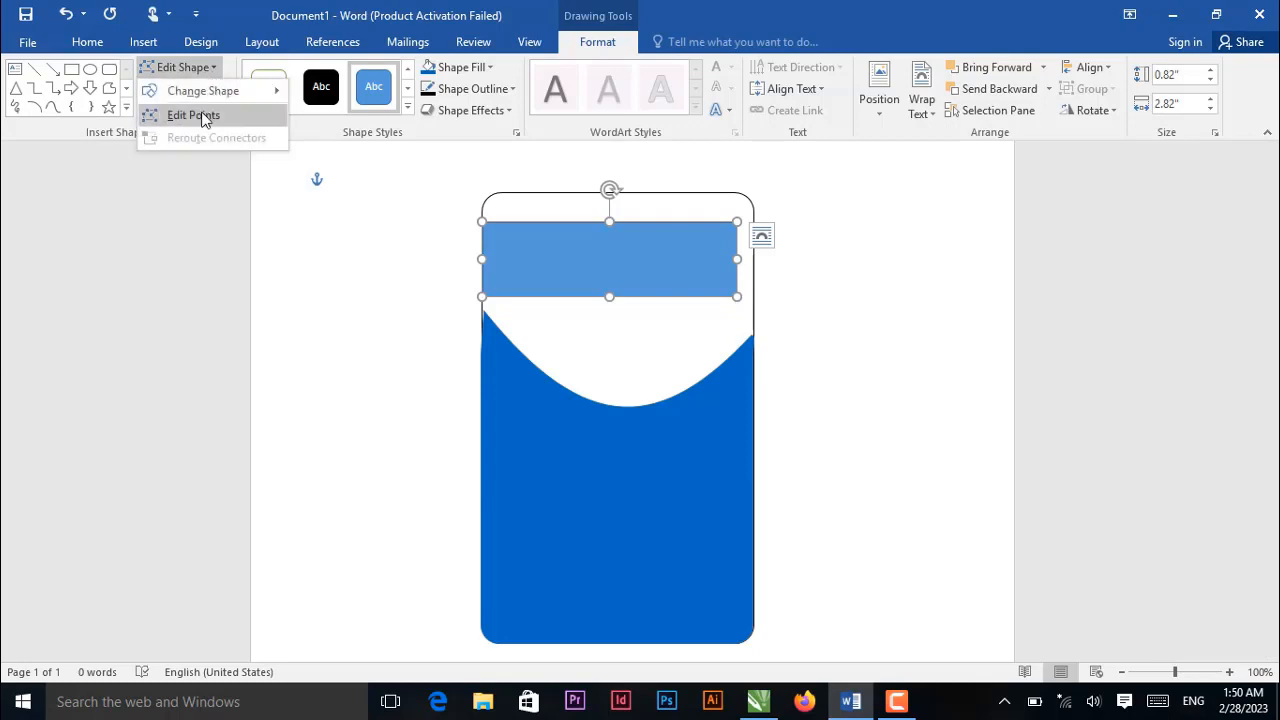
left_click(202, 114)
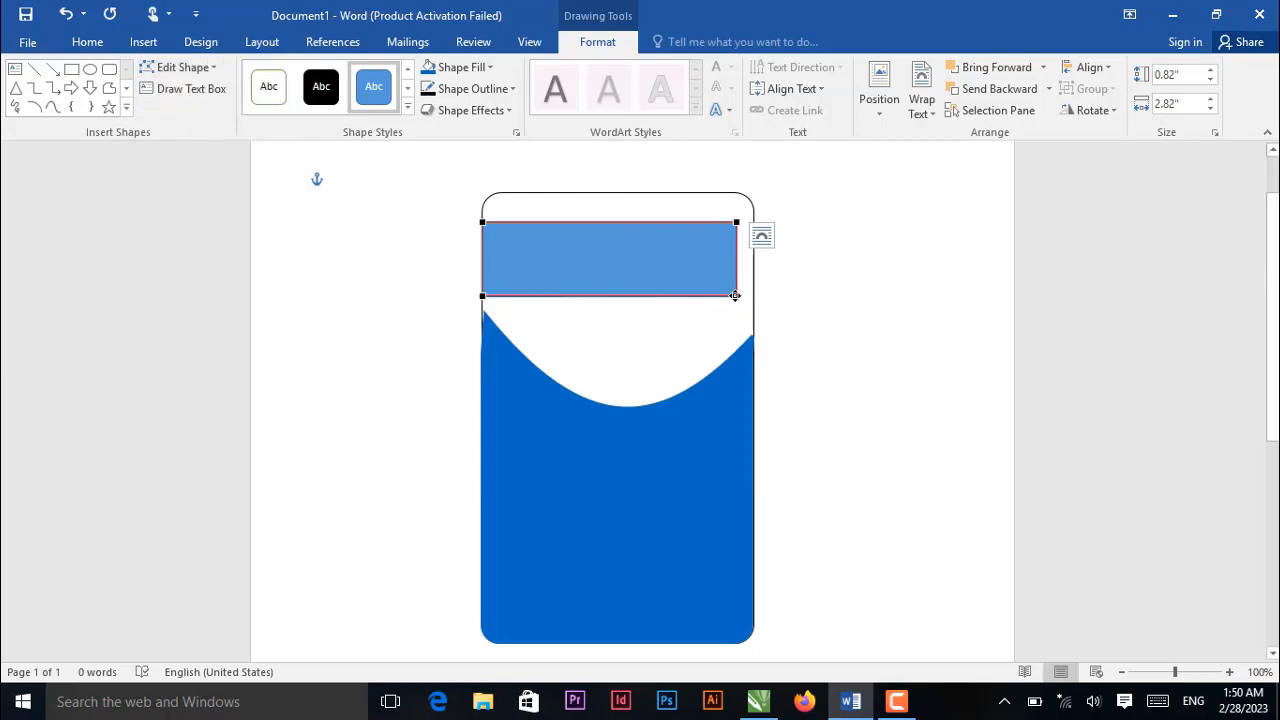
left_click_drag(735, 296, 753, 318)
left_click_drag(662, 310, 630, 372)
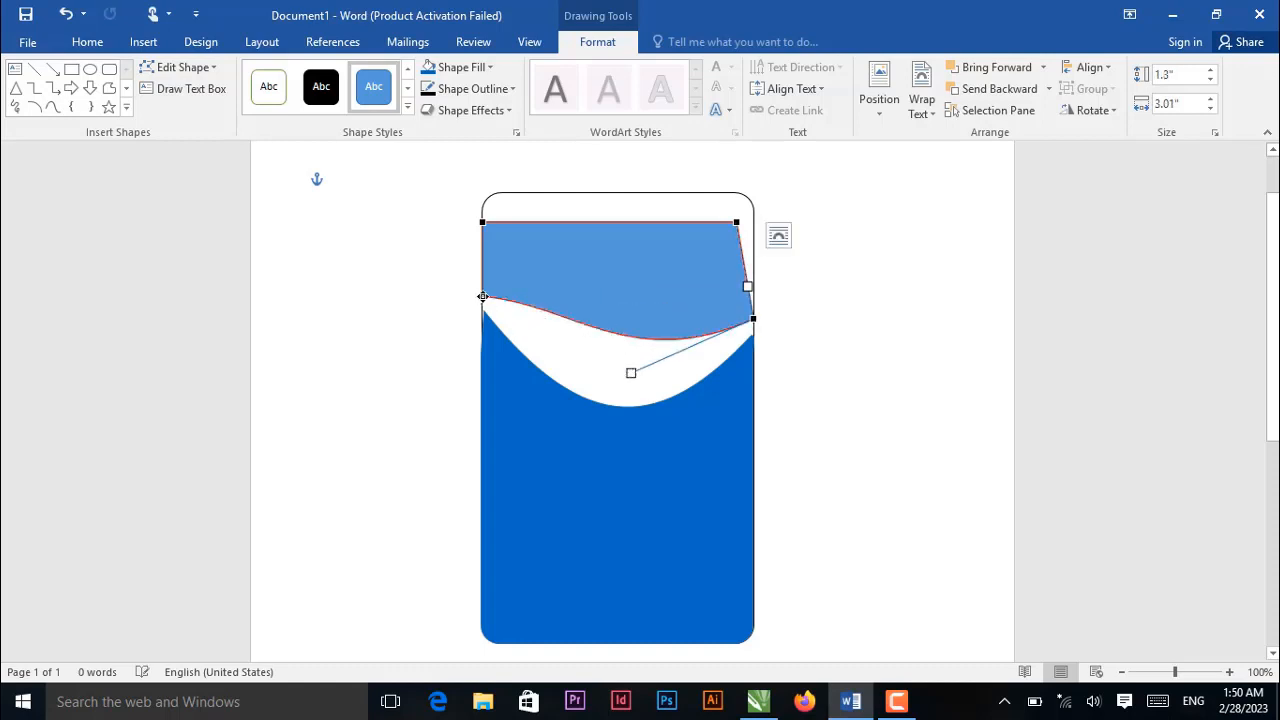
left_click(482, 296)
left_click_drag(574, 303, 635, 392)
left_click(753, 318)
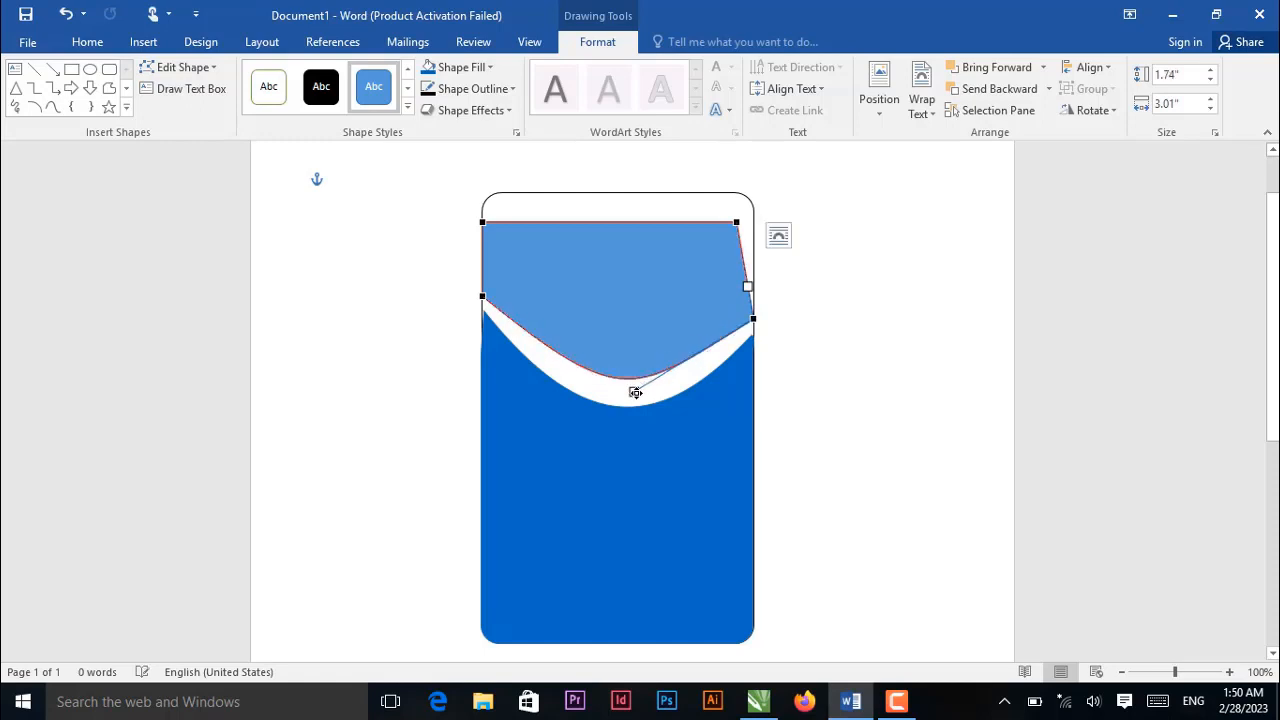
Reshape the upper shape's top edge into a downward-curving band that narrows toward the right, and fill it with standard Blue.
left_click_drag(740, 226, 752, 293)
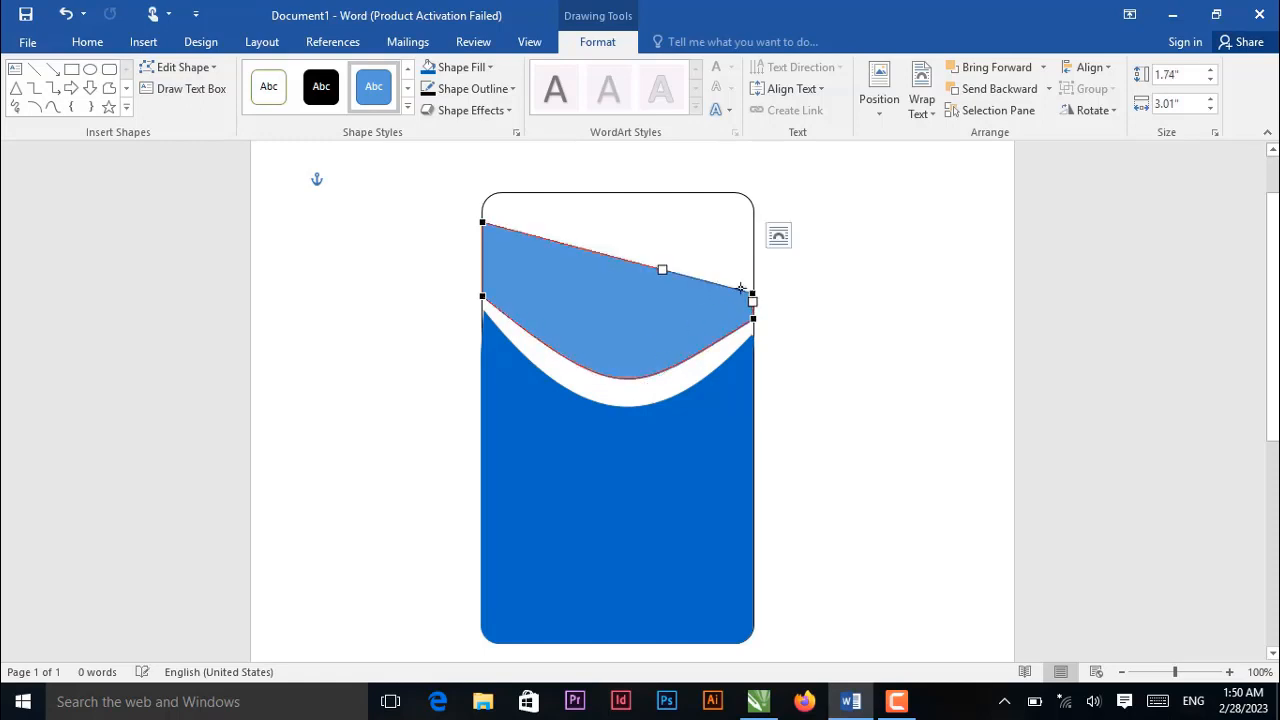
left_click_drag(662, 274, 620, 377)
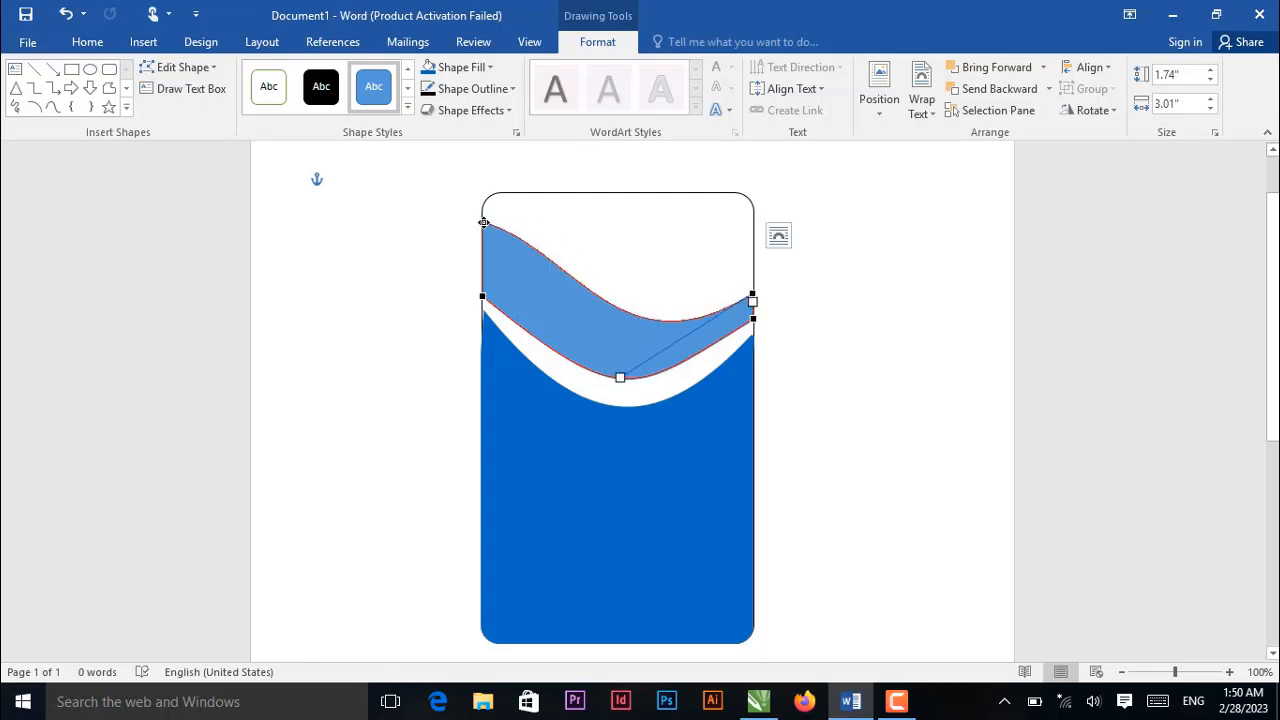
left_click(483, 222)
left_click_drag(574, 248, 551, 301)
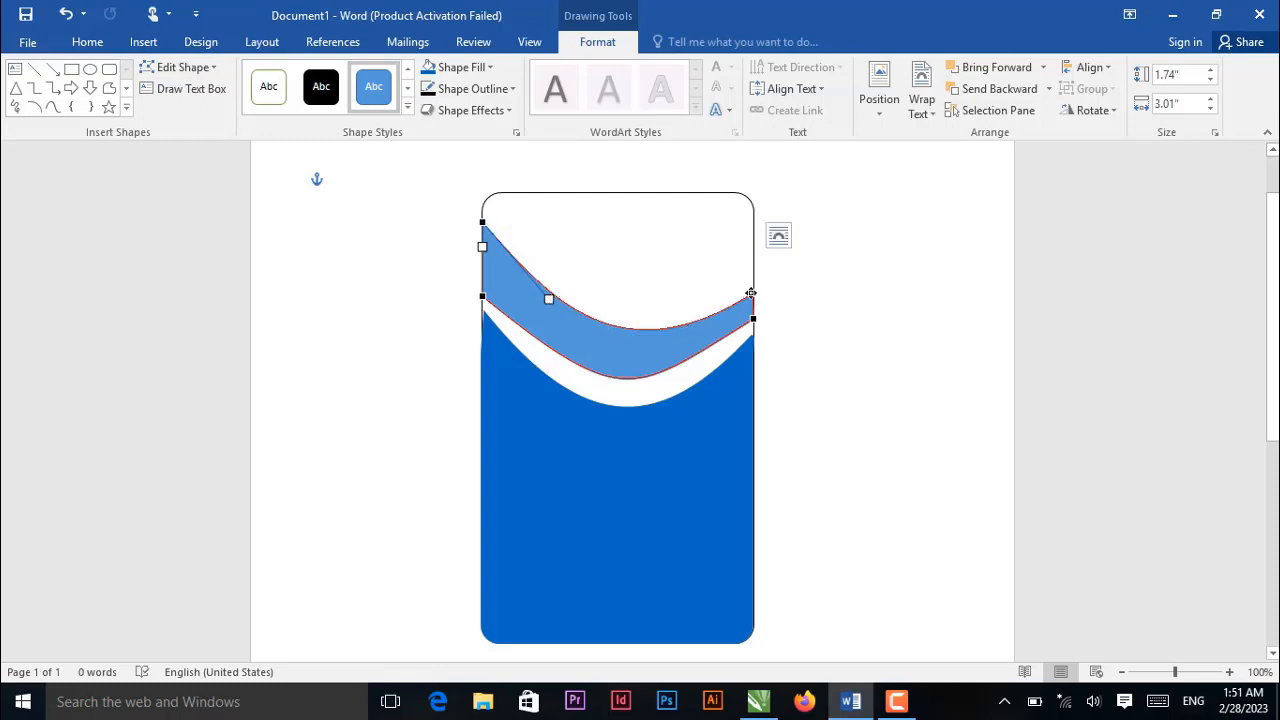
left_click_drag(751, 292, 752, 304)
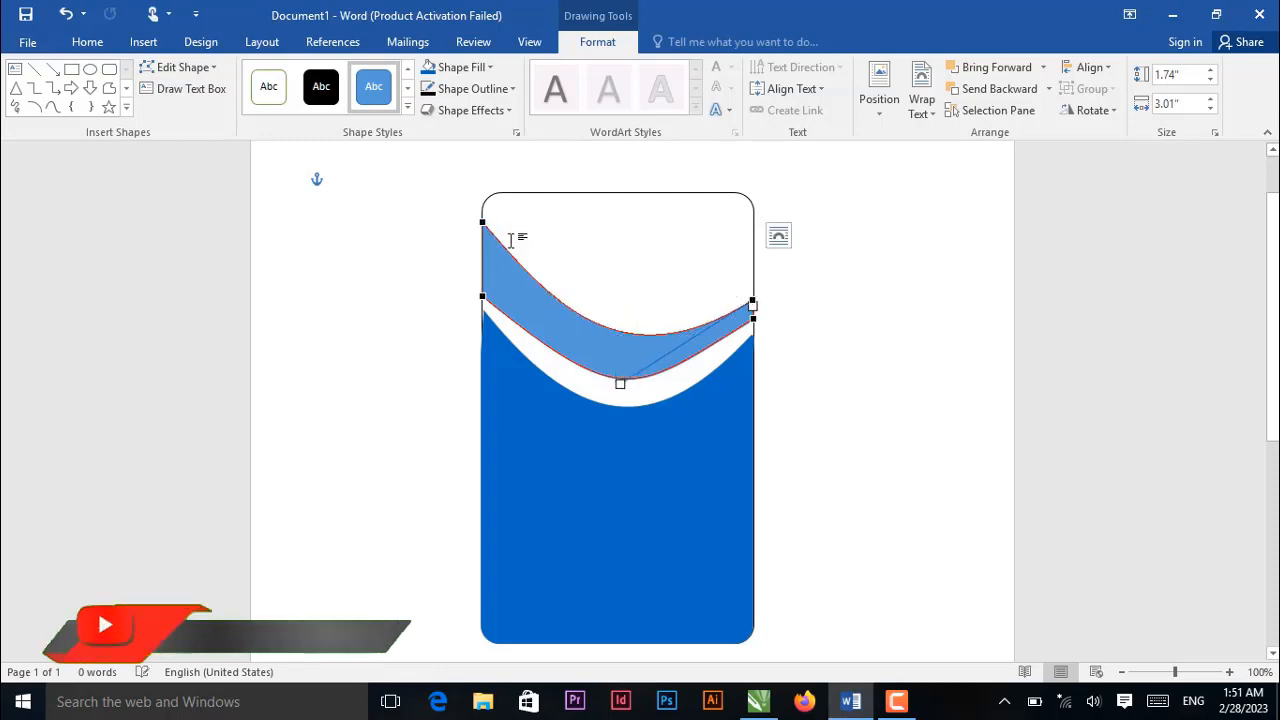
left_click_drag(620, 384, 597, 414)
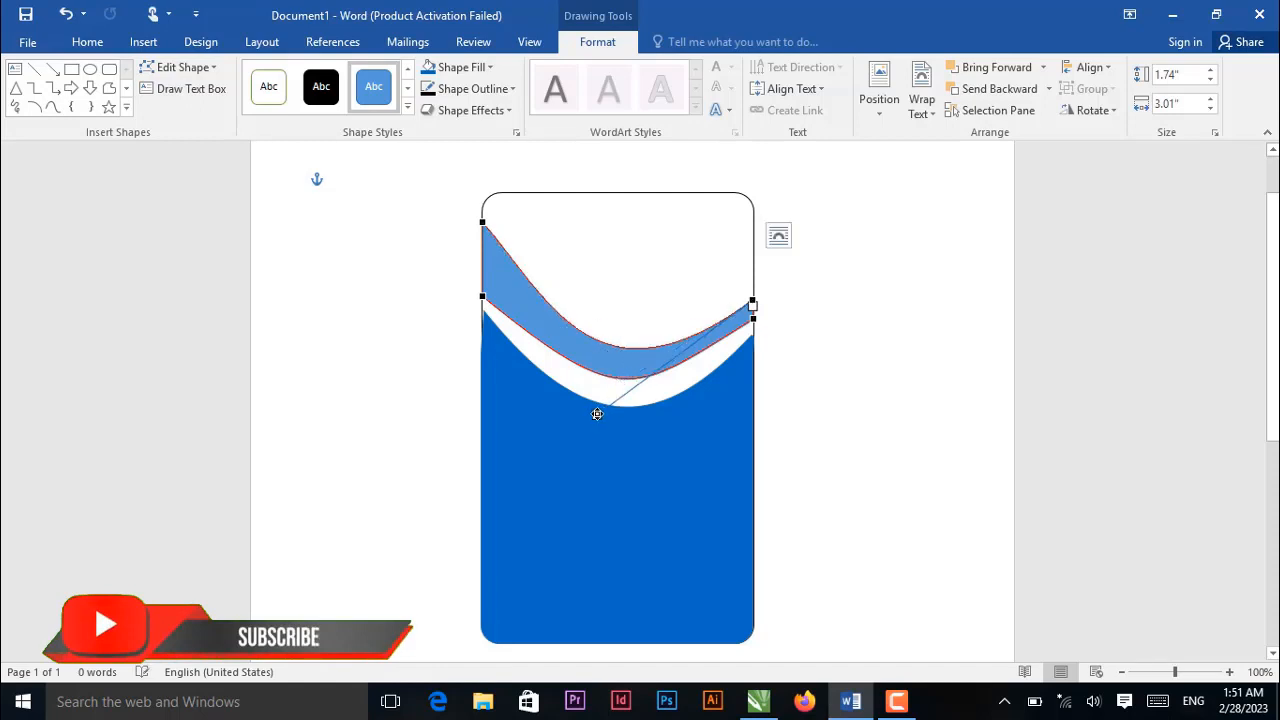
left_click(489, 68)
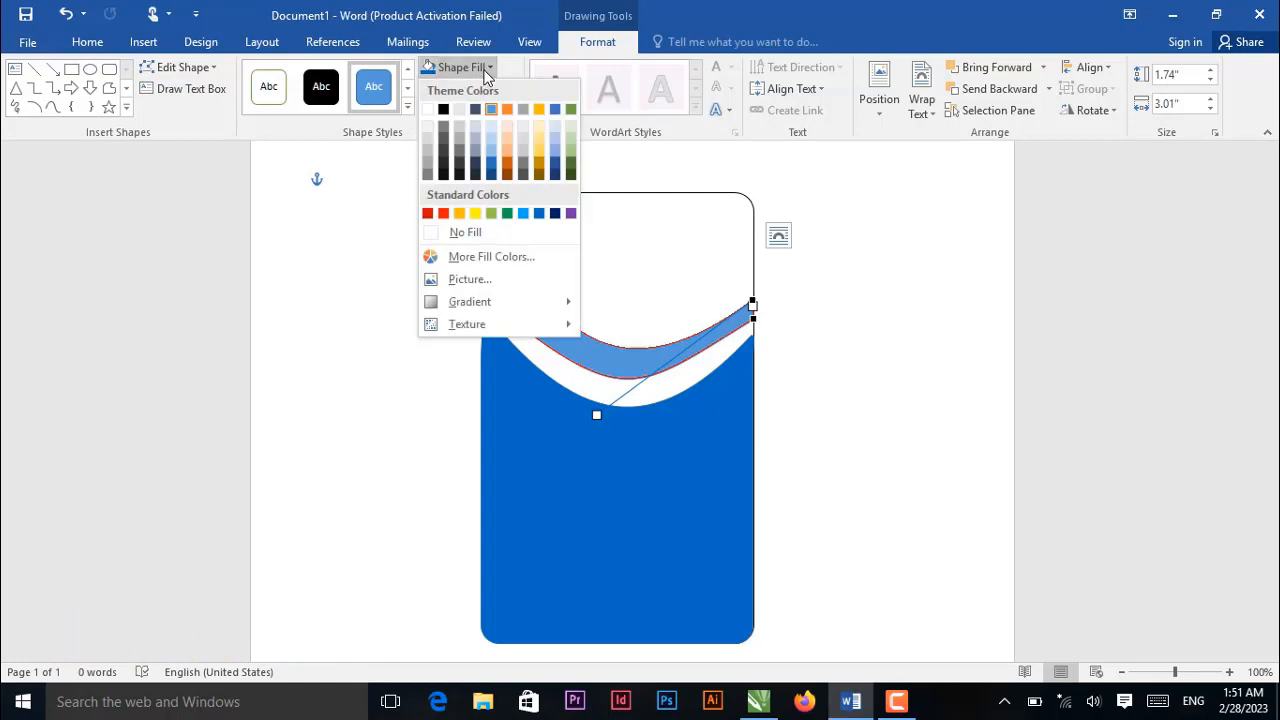
left_click(539, 213)
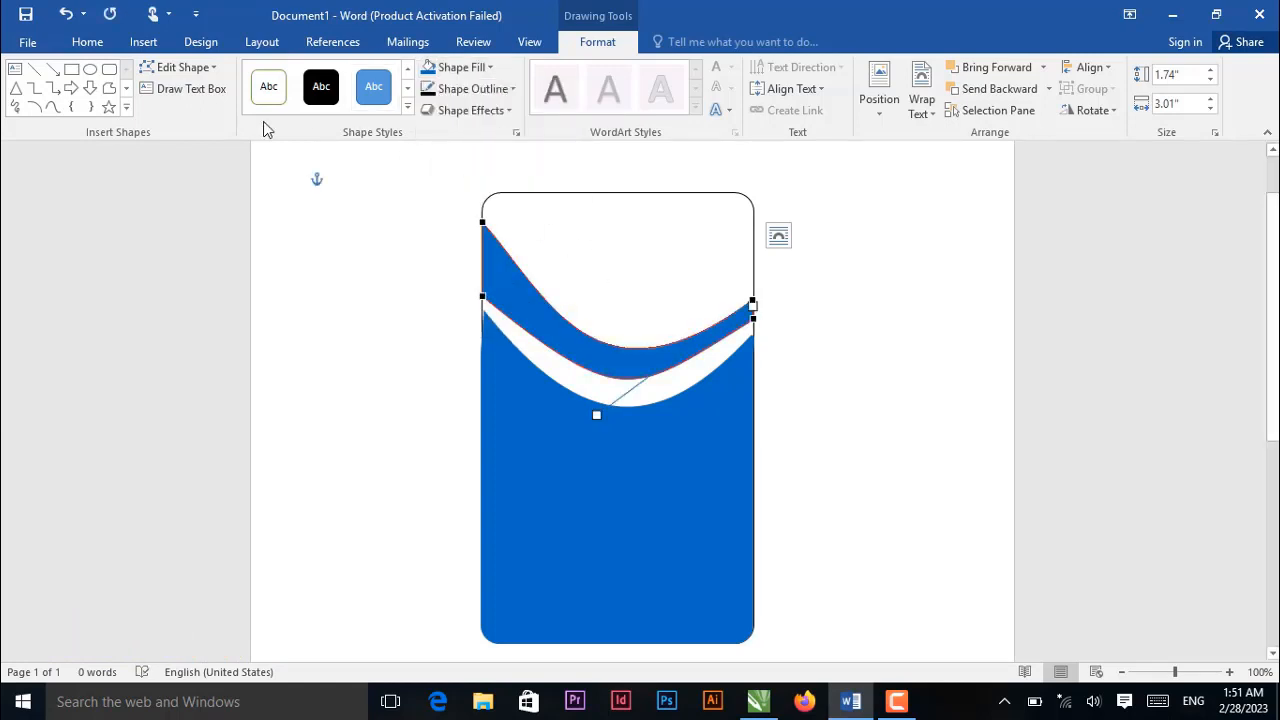
Draw a circle about 1.62" in diameter and centre it horizontally on the card, over the dip of the curved bands.
left_click(90, 72)
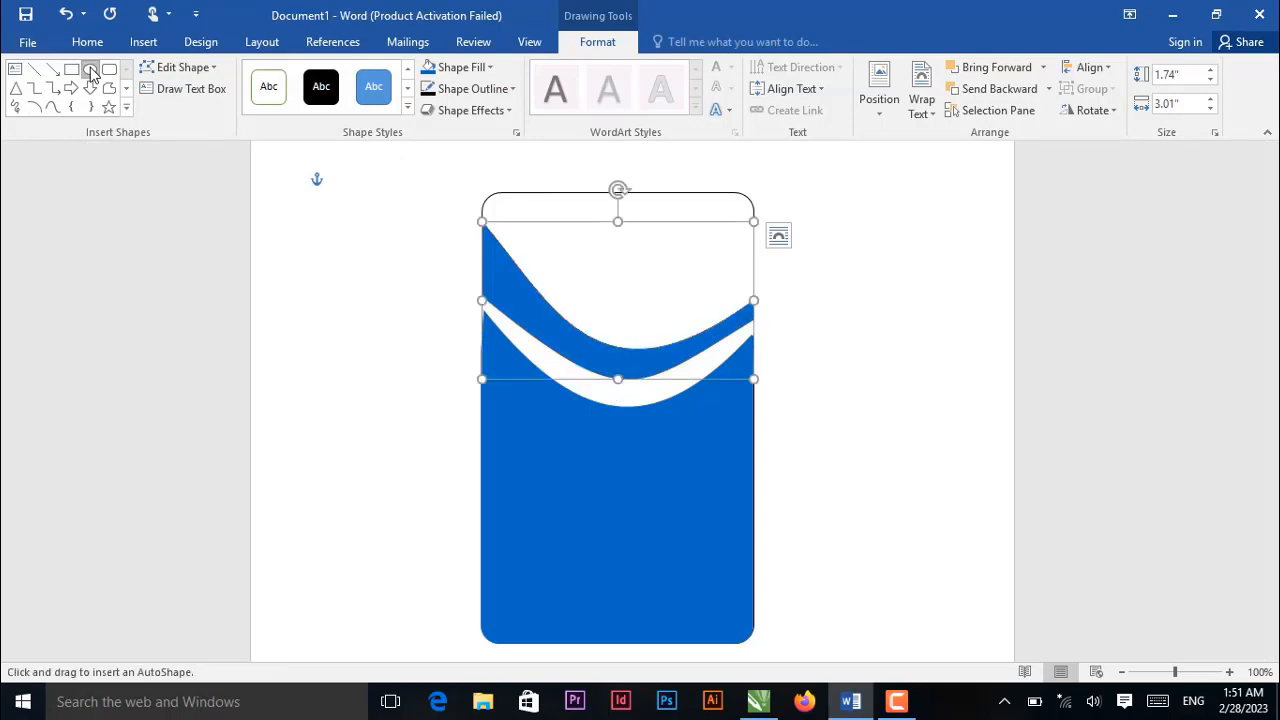
left_click_drag(518, 250, 702, 424)
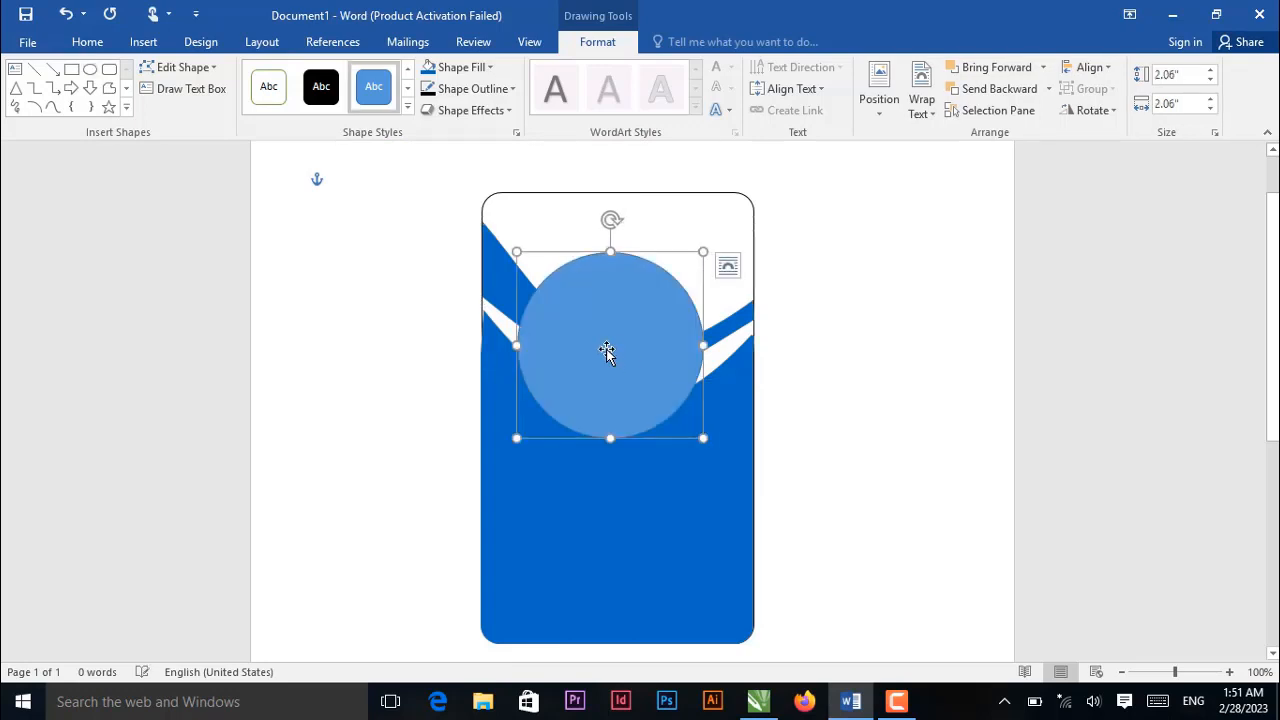
mouse_move(606, 351)
left_mouse_down()
mouse_move(629, 366)
mouse_move(611, 361)
left_mouse_up()
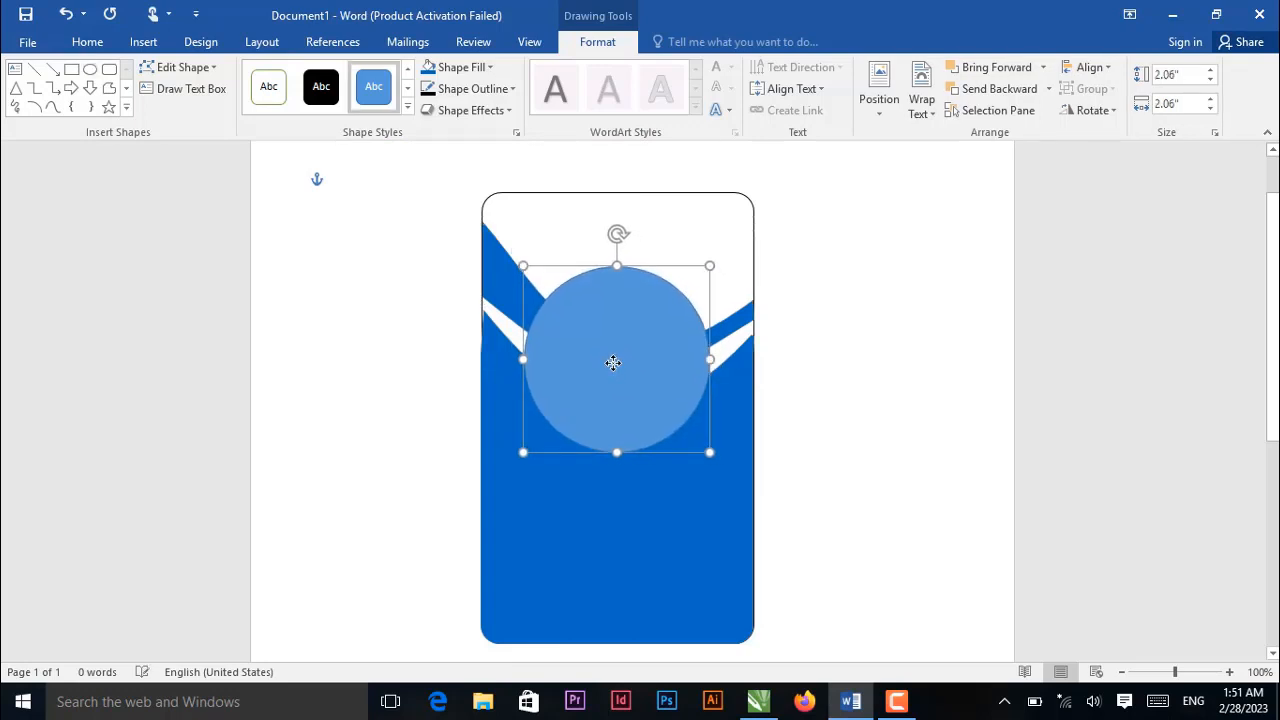
left_click_drag(708, 266, 669, 306)
left_click_drag(607, 389, 630, 382)
Fill the circle with the portrait of the long-haired, bearded man from the Pics folder, and stretch its height to about 1.71".
left_click(478, 67)
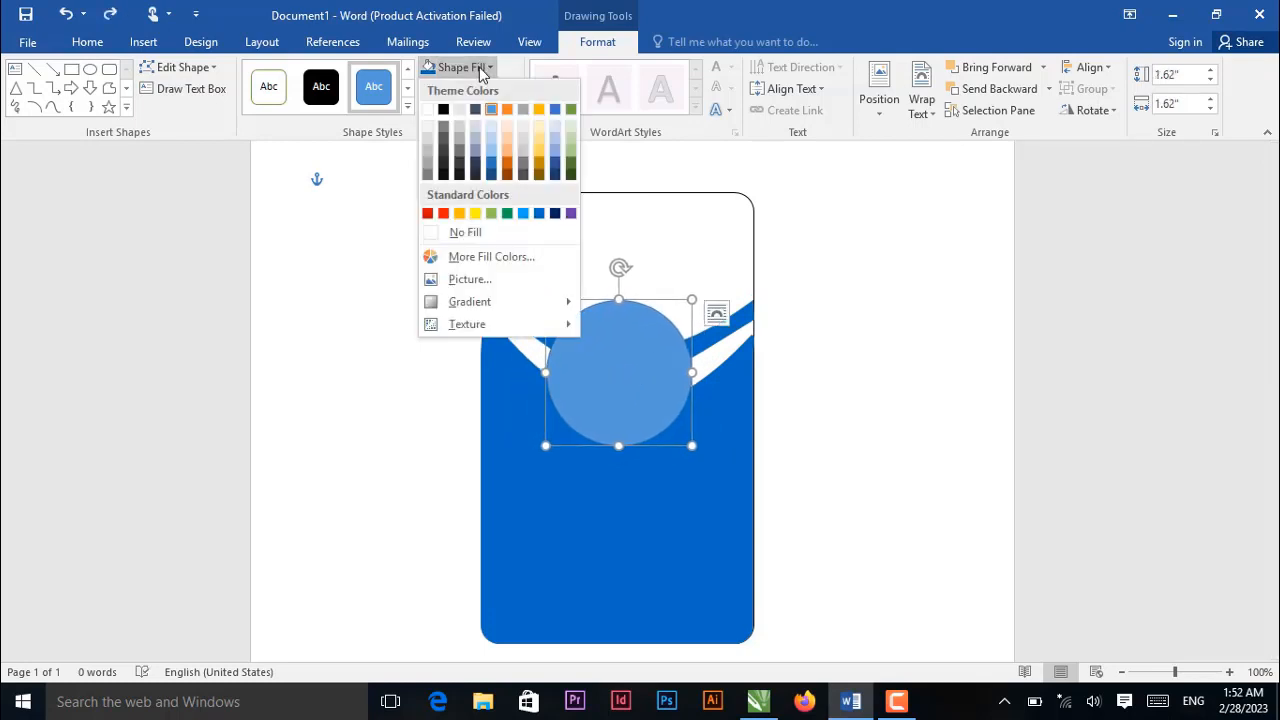
left_click(490, 288)
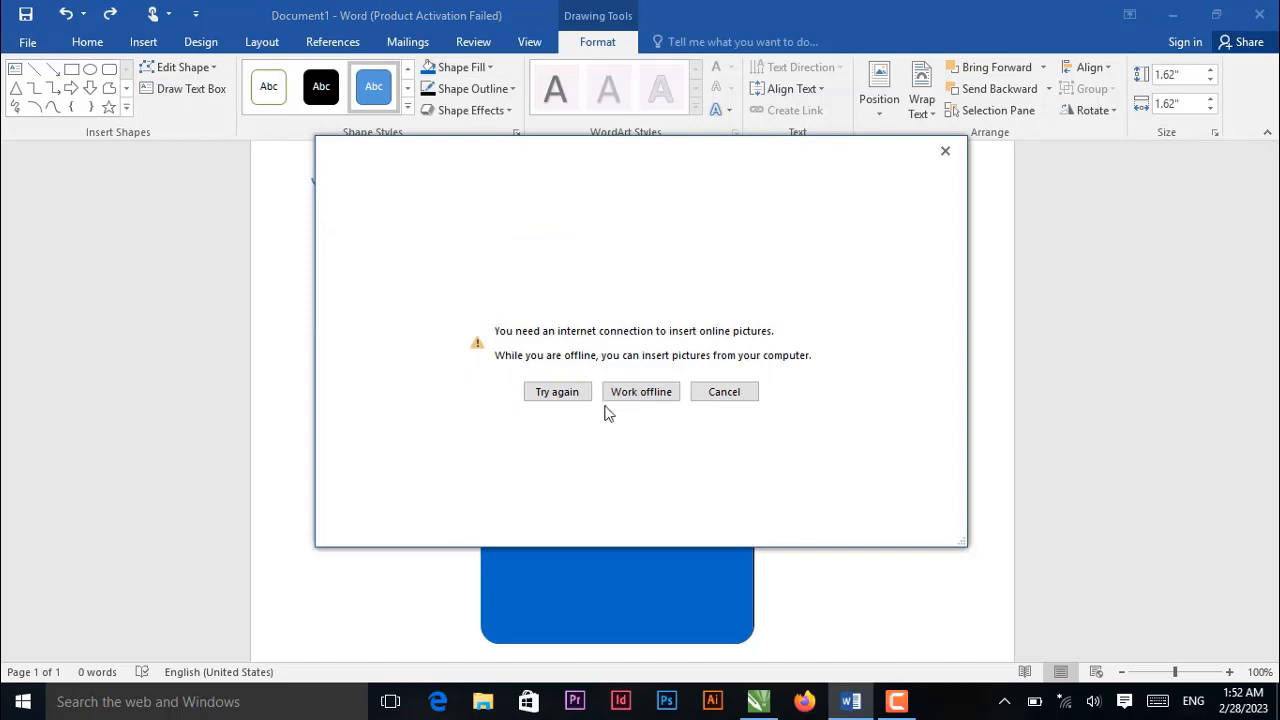
left_click(642, 394)
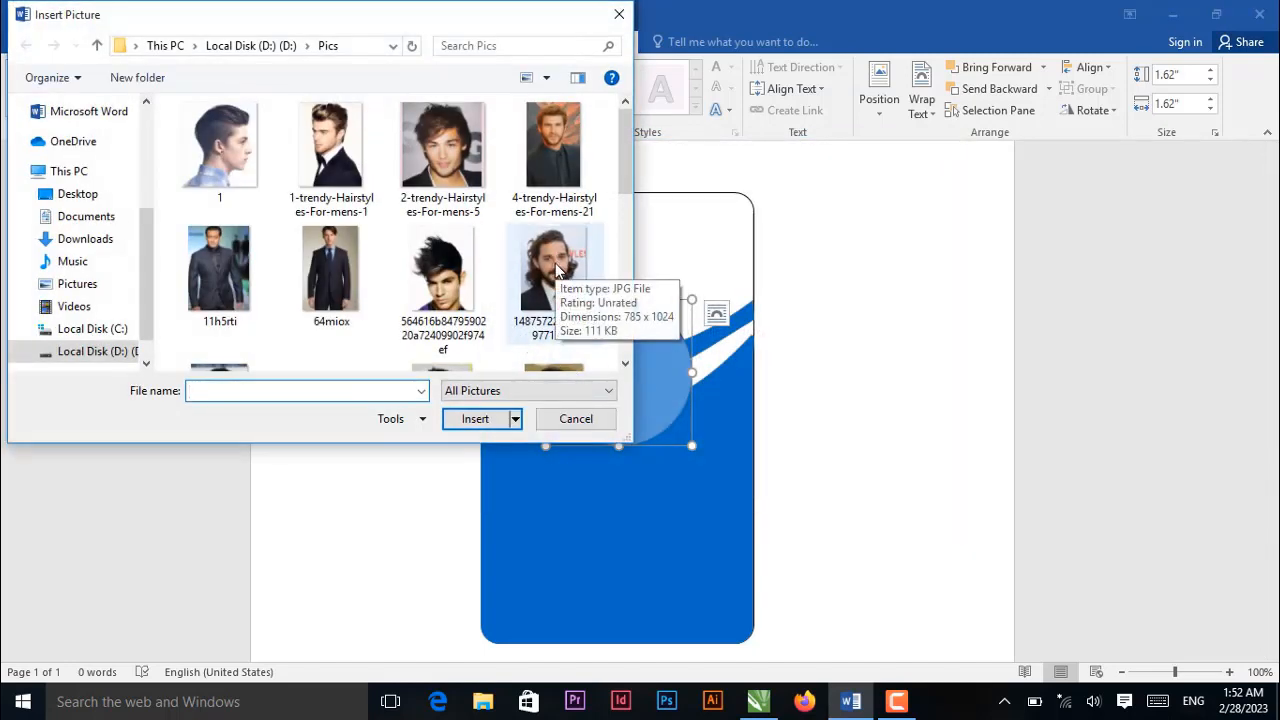
left_click(537, 296)
left_click(468, 418)
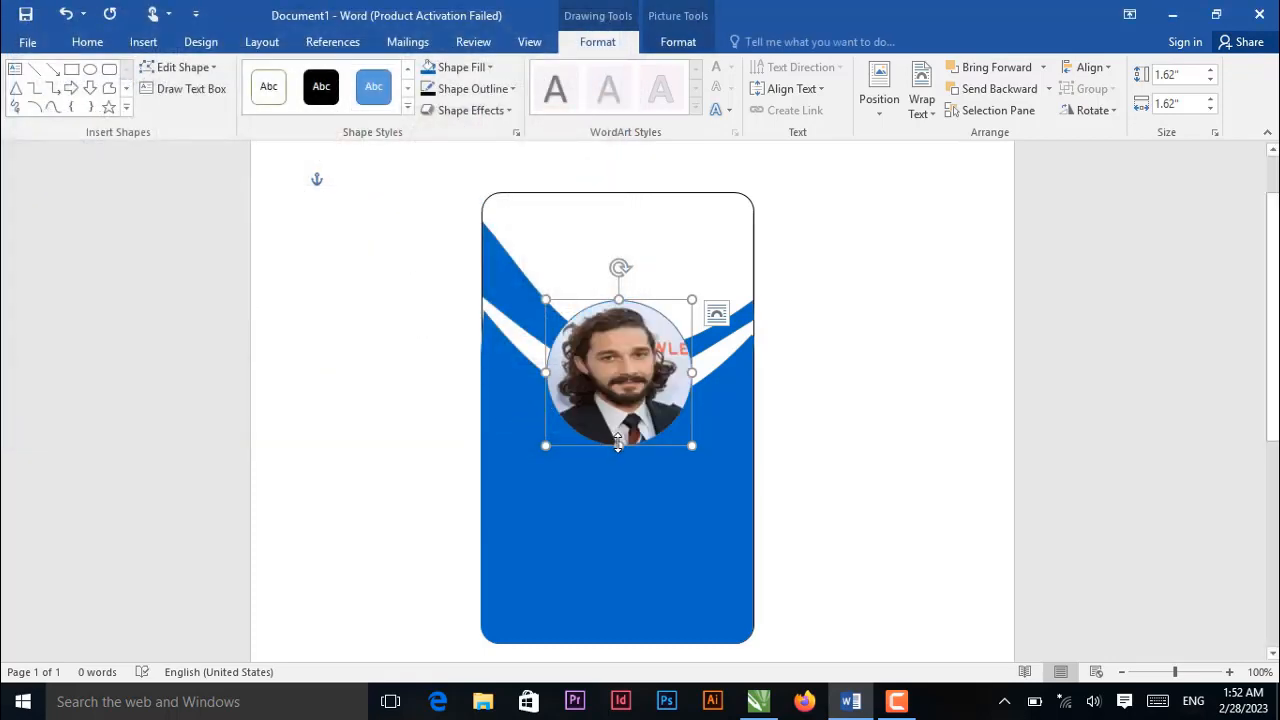
left_click_drag(618, 444, 618, 454)
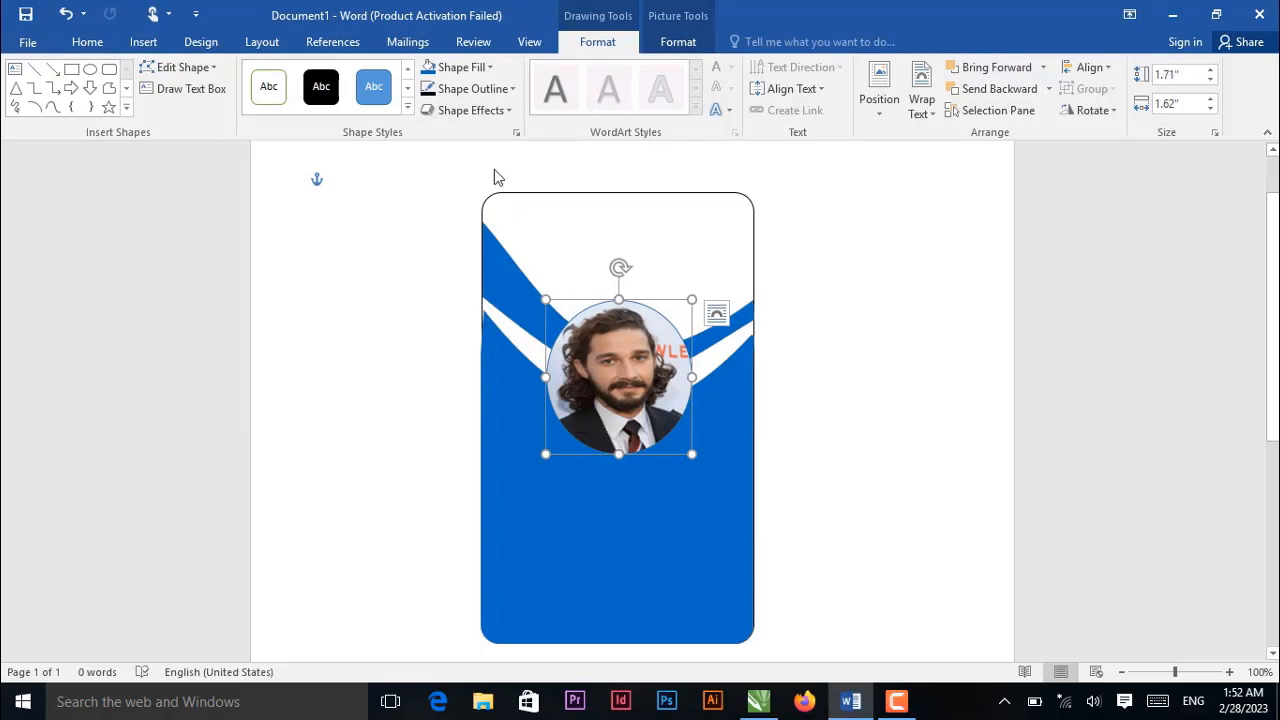
Give the portrait circle a 4½ pt outline in standard Blue.
left_click(470, 88)
mouse_move(528, 302)
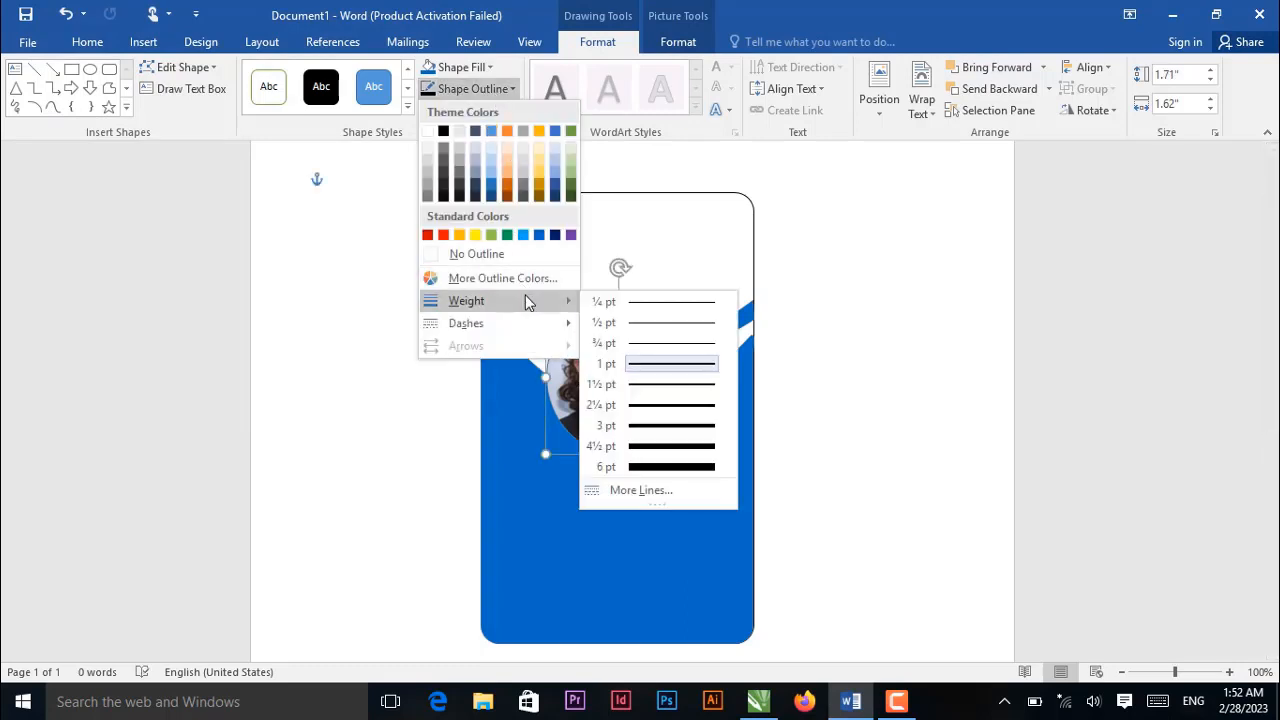
left_click(655, 440)
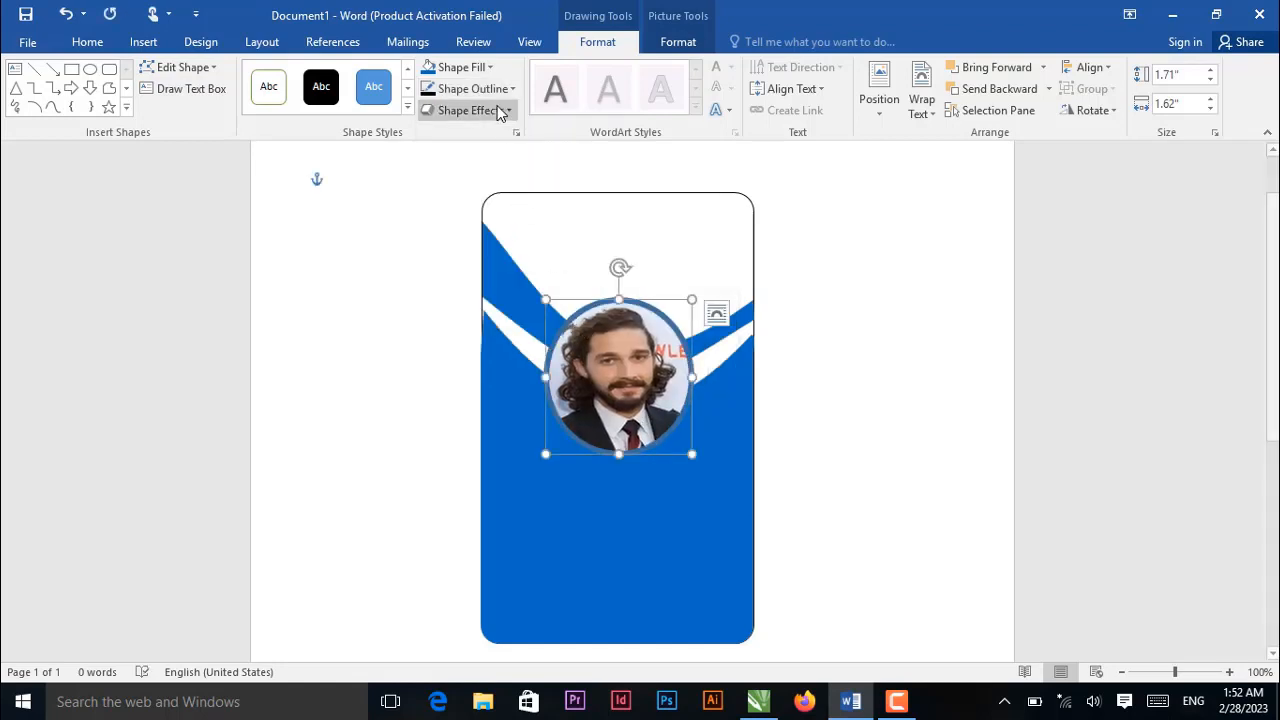
left_click(470, 88)
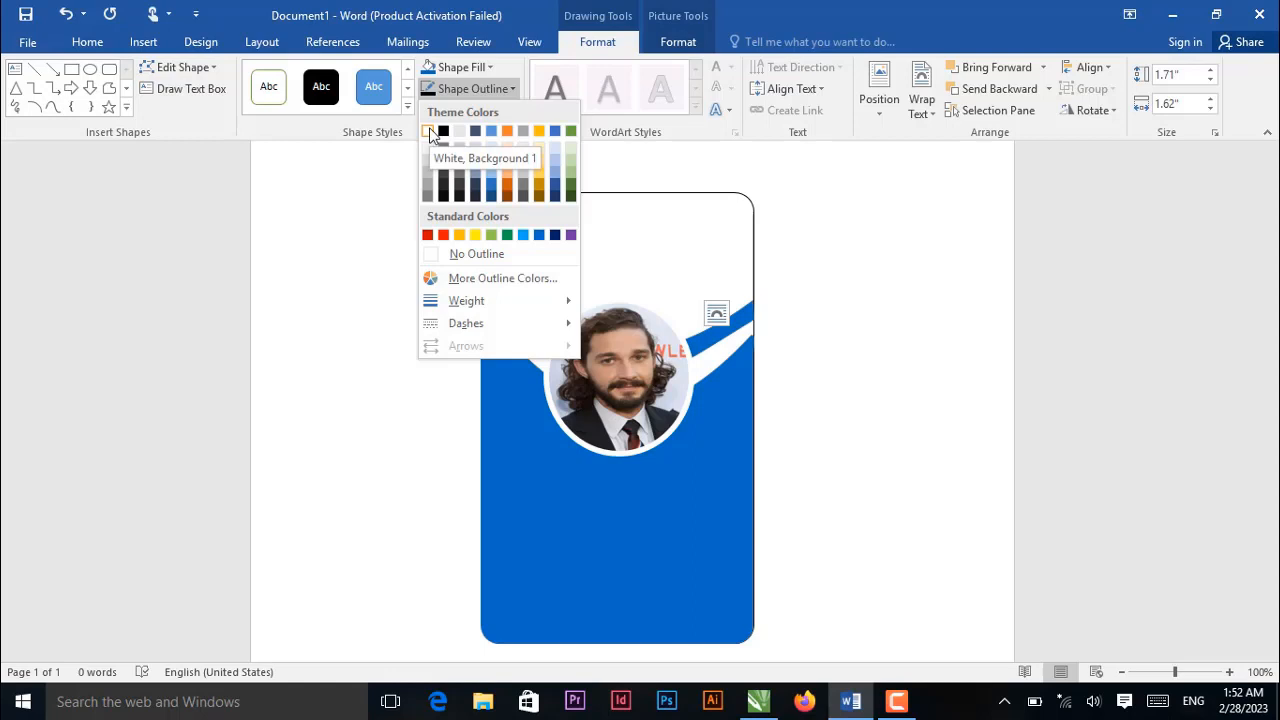
left_click(539, 236)
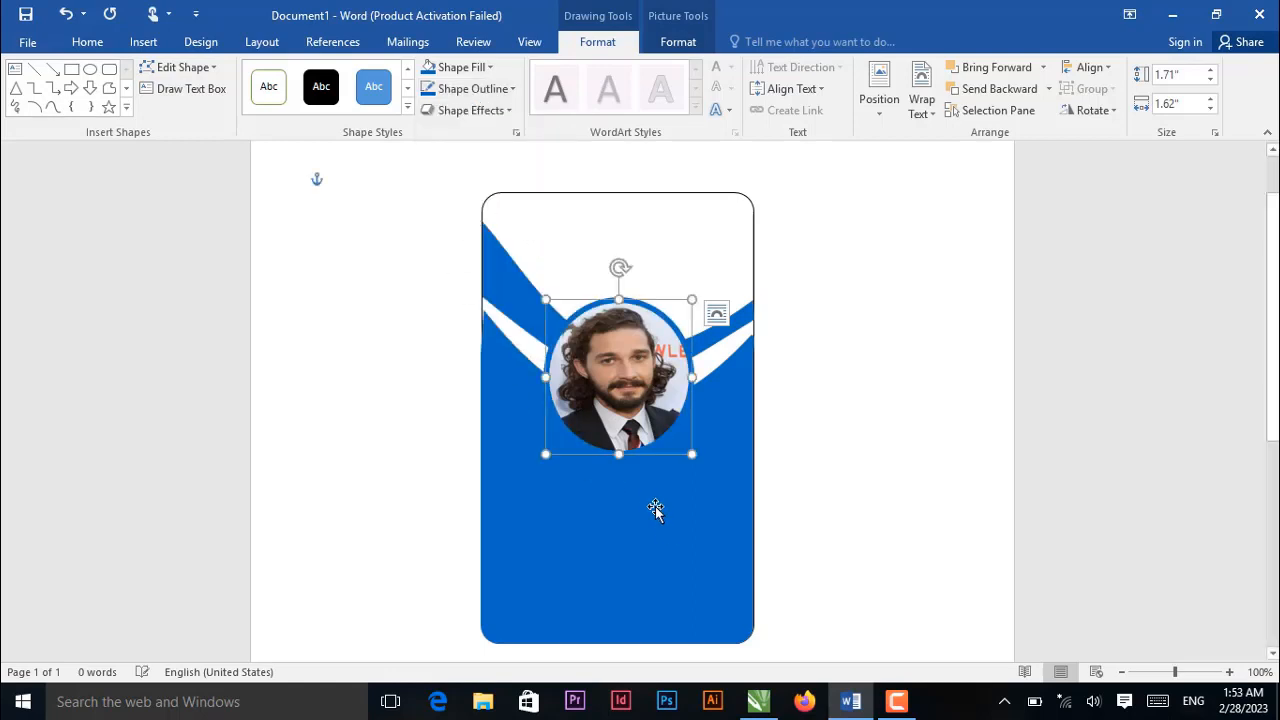
left_click(665, 530)
left_click(817, 464)
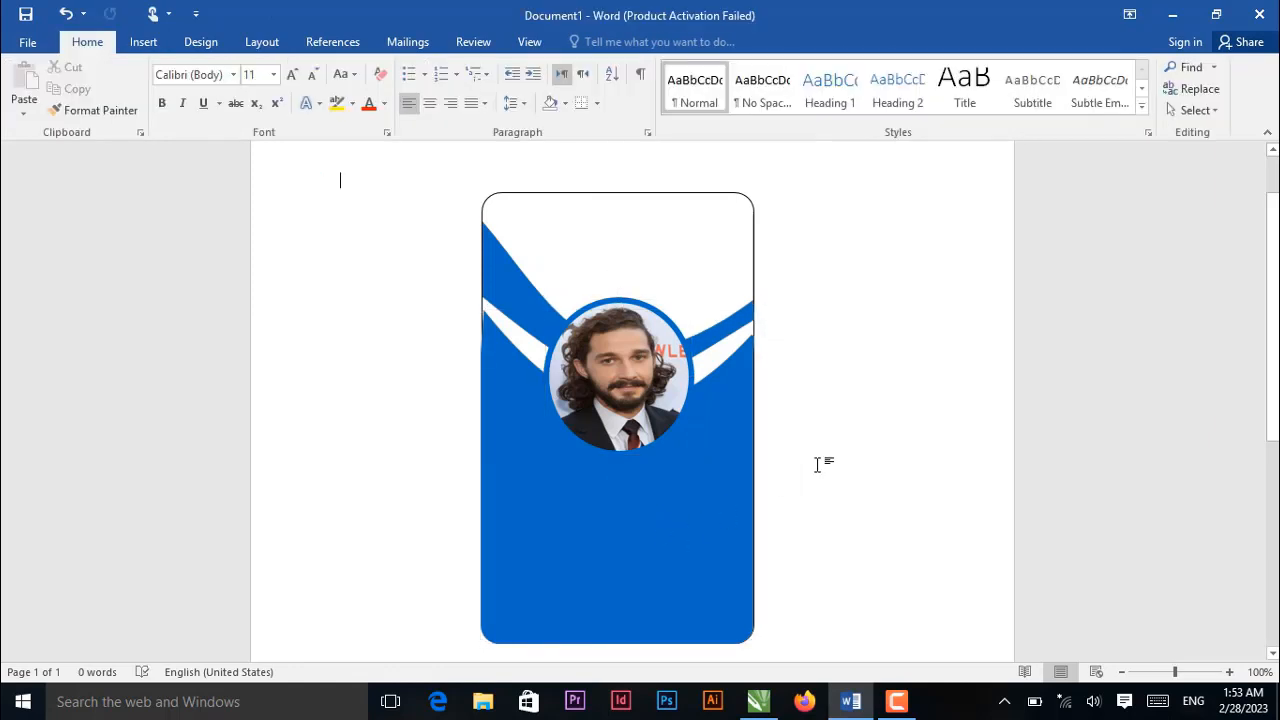
Insert a text box about 0.42" high and 2.34" wide at the card's upper edge, containing "COMPANY NAME".
left_click(139, 45)
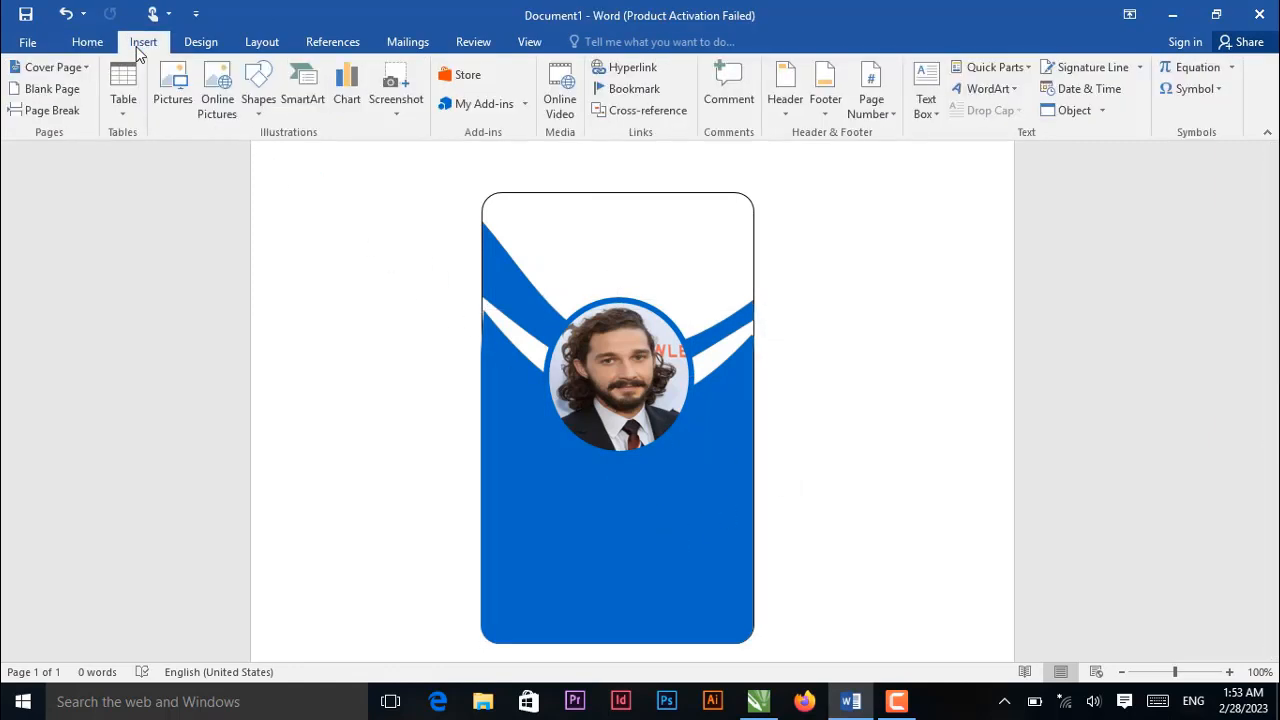
left_click(258, 88)
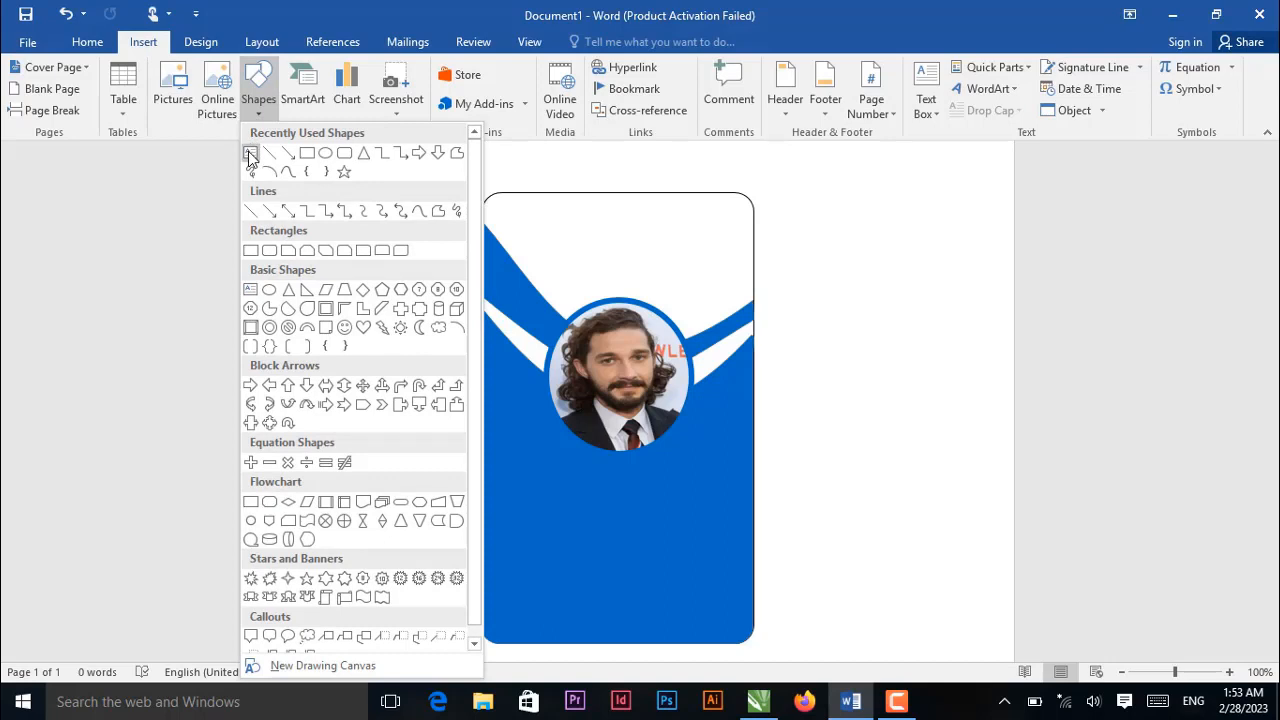
left_click(250, 155)
left_click_drag(519, 207, 728, 245)
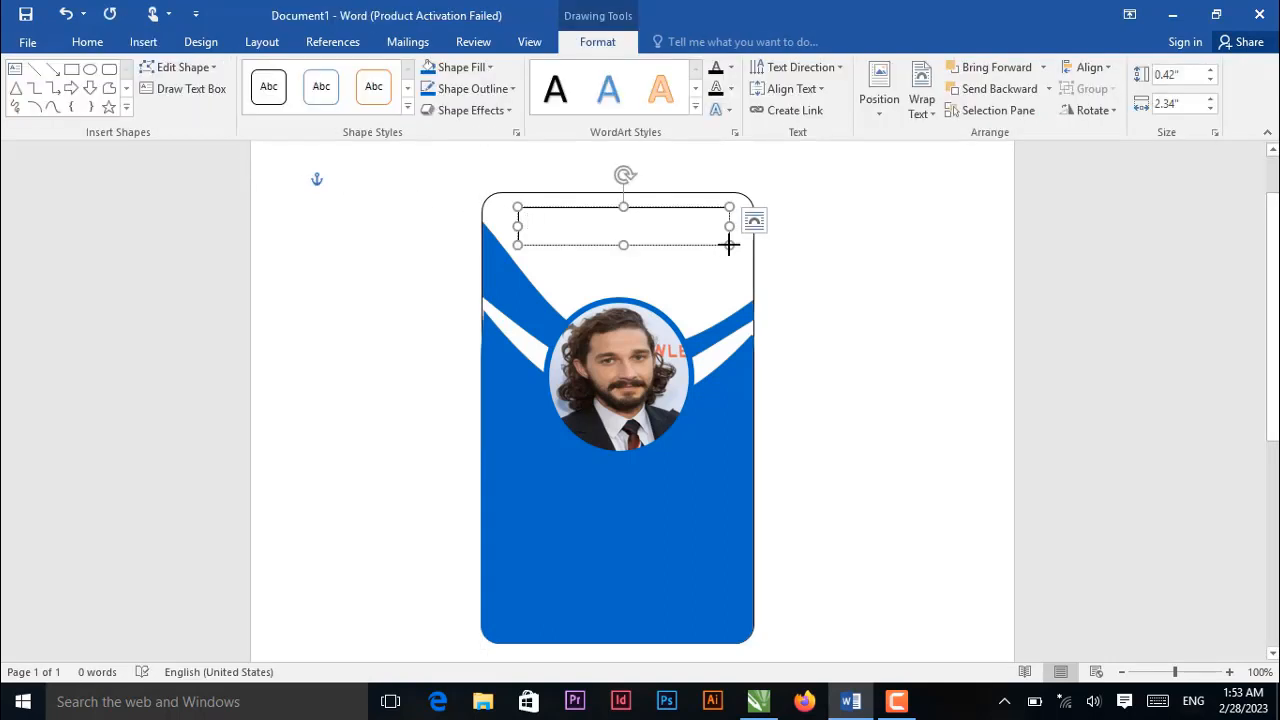
type("co")
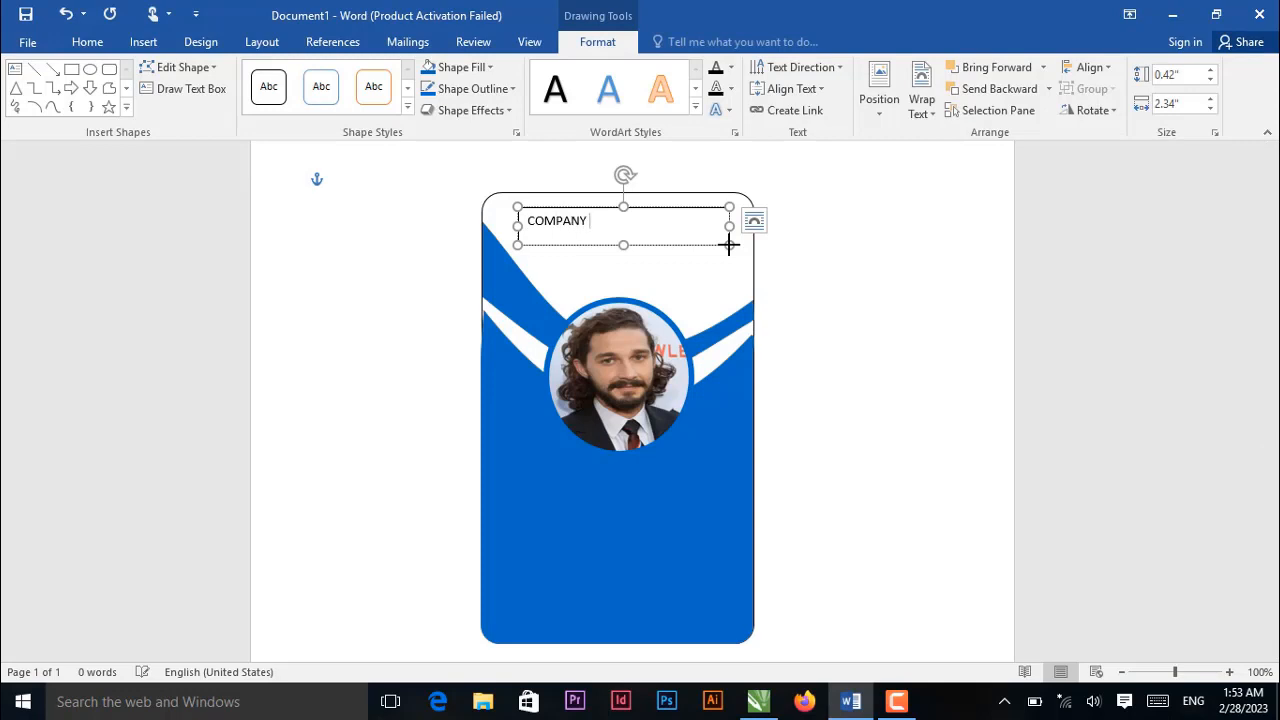
type("MPANY NAME")
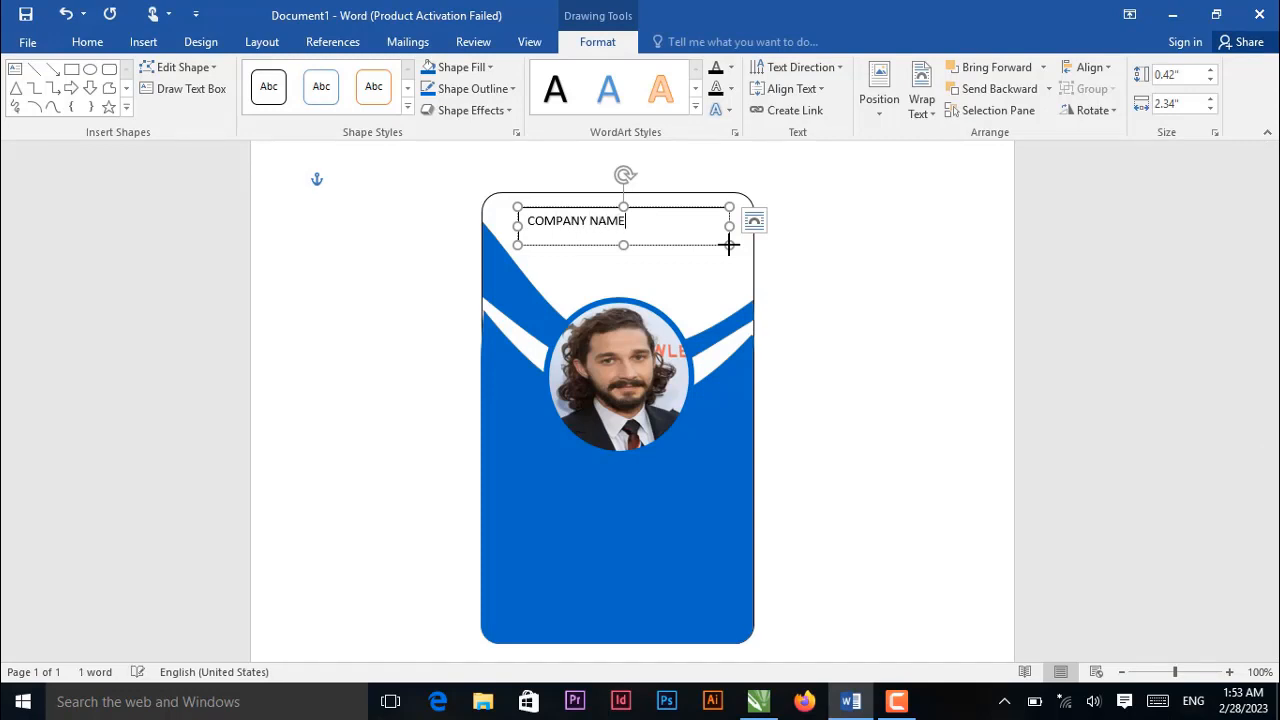
Format the COMPANY NAME text as 20 pt, bold and standard Blue.
triple_click(585, 230)
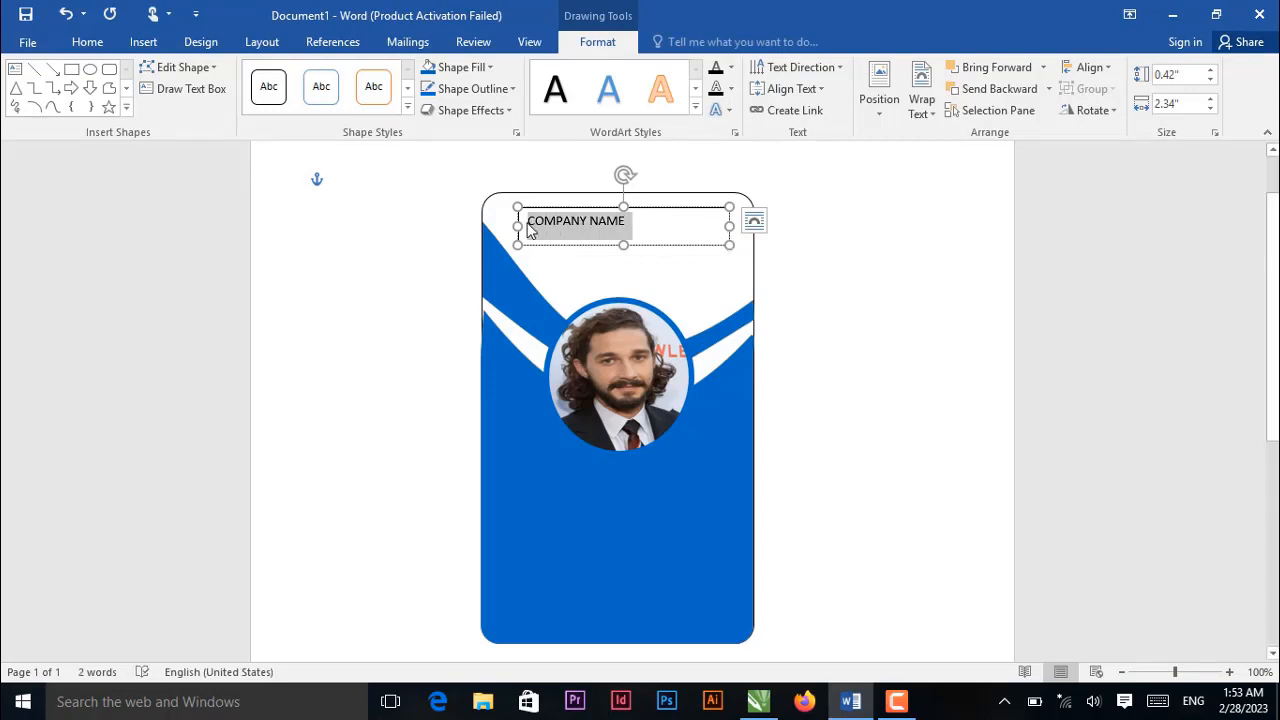
left_click(668, 167)
left_click(668, 167)
left_click(668, 167)
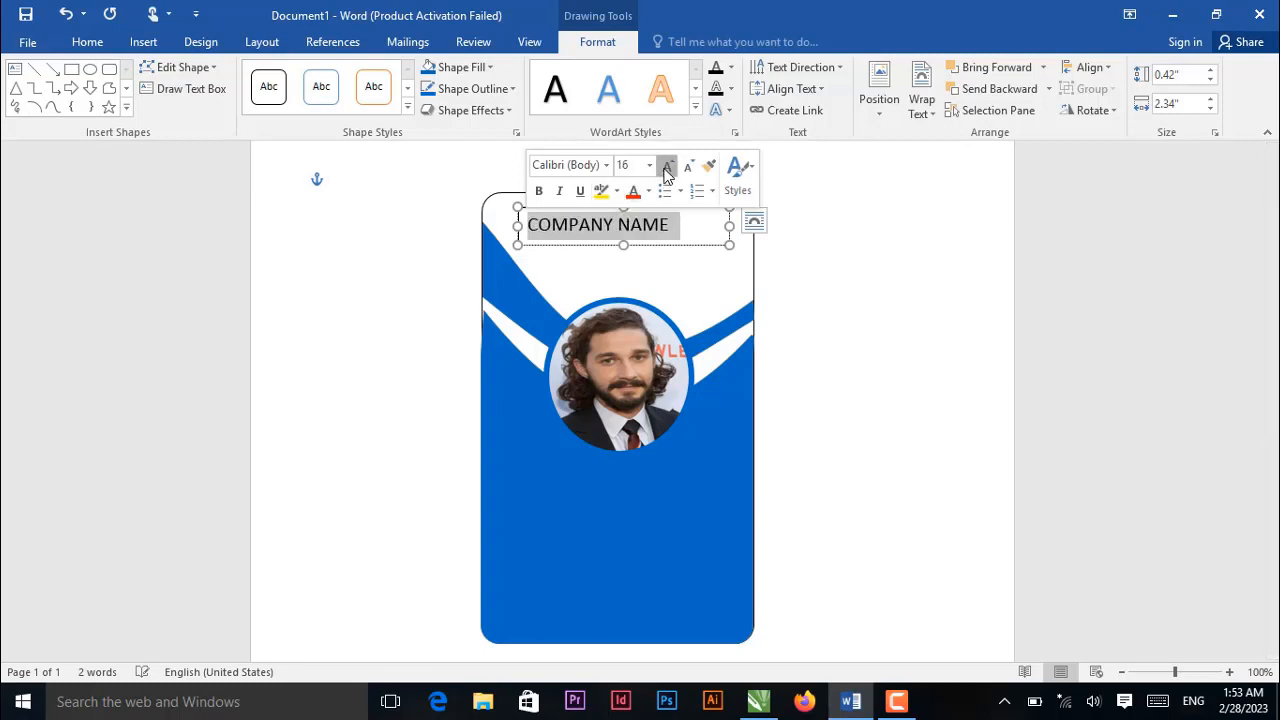
left_click(668, 167)
left_click(668, 167)
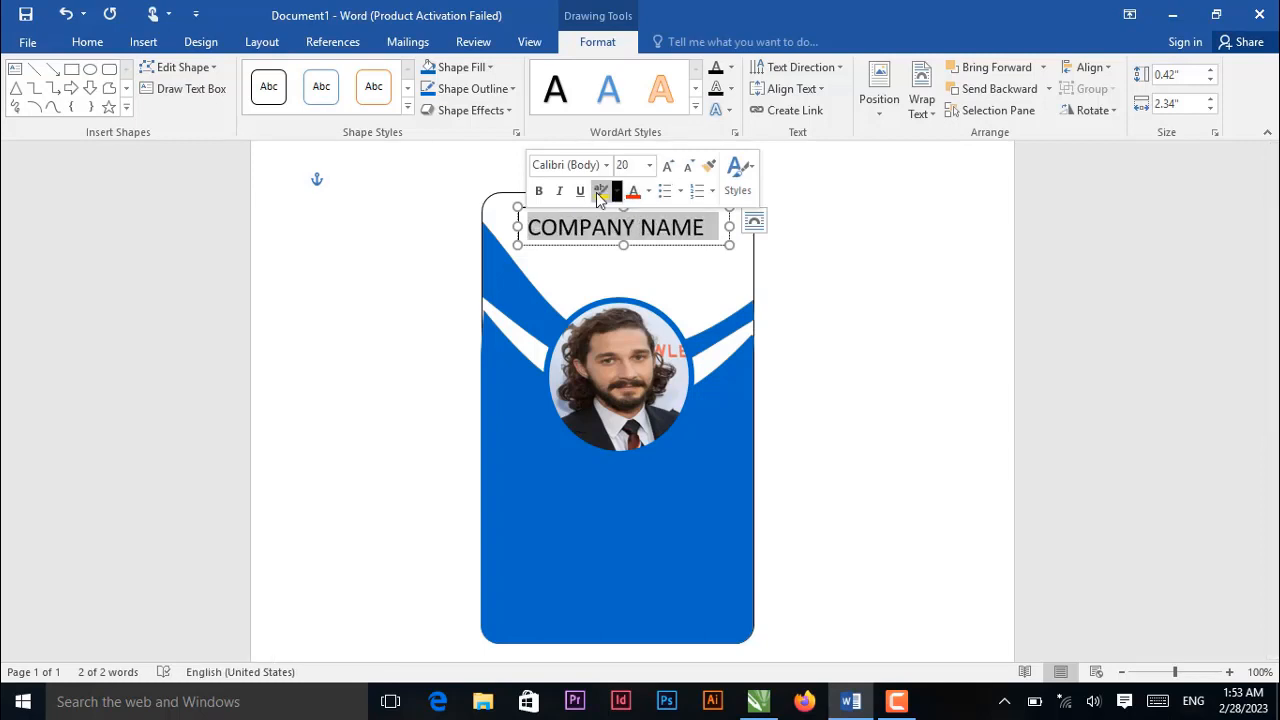
left_click(540, 192)
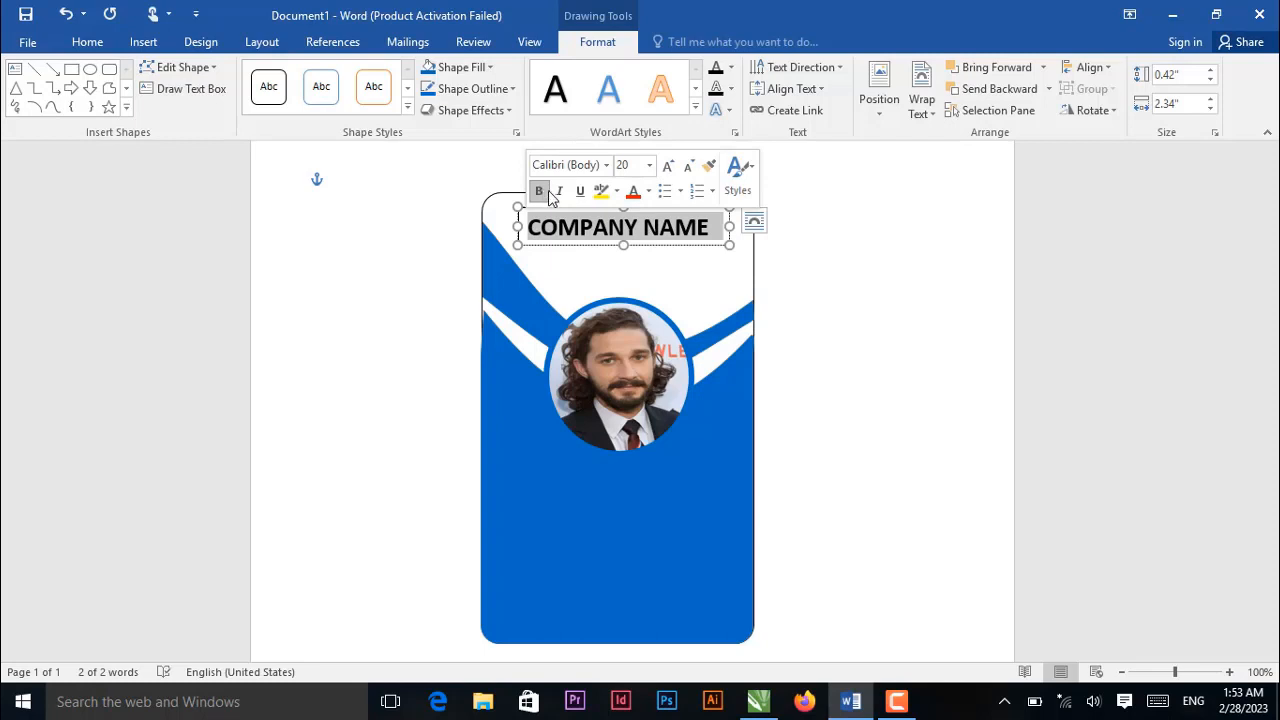
left_click(648, 191)
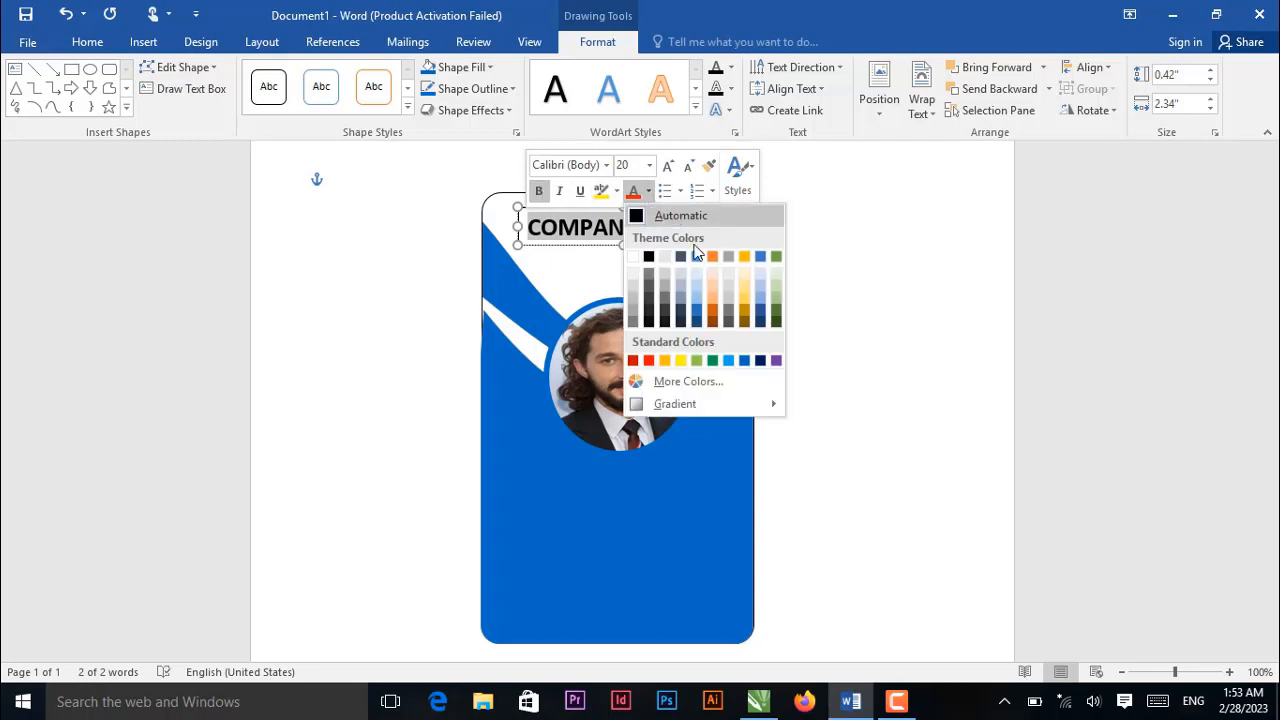
left_click(744, 360)
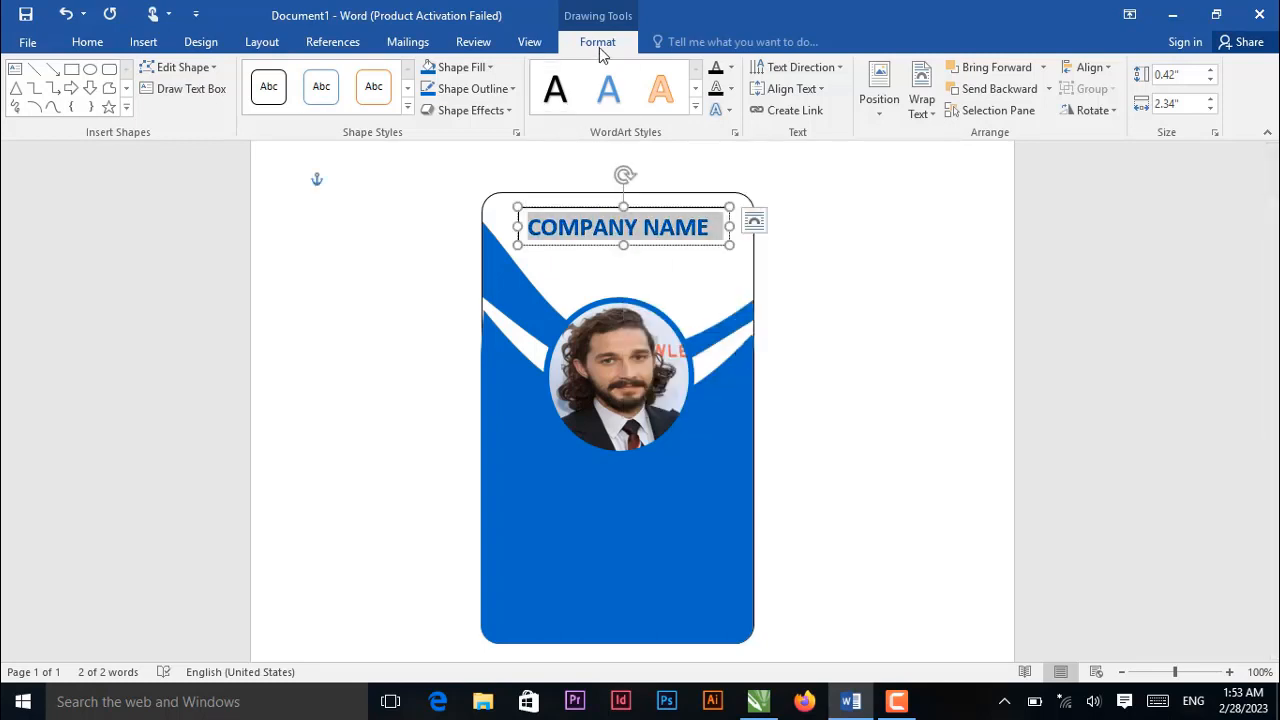
Remove the fill and outline from the COMPANY NAME text box, and nudge it slightly up and to the left.
left_click(486, 67)
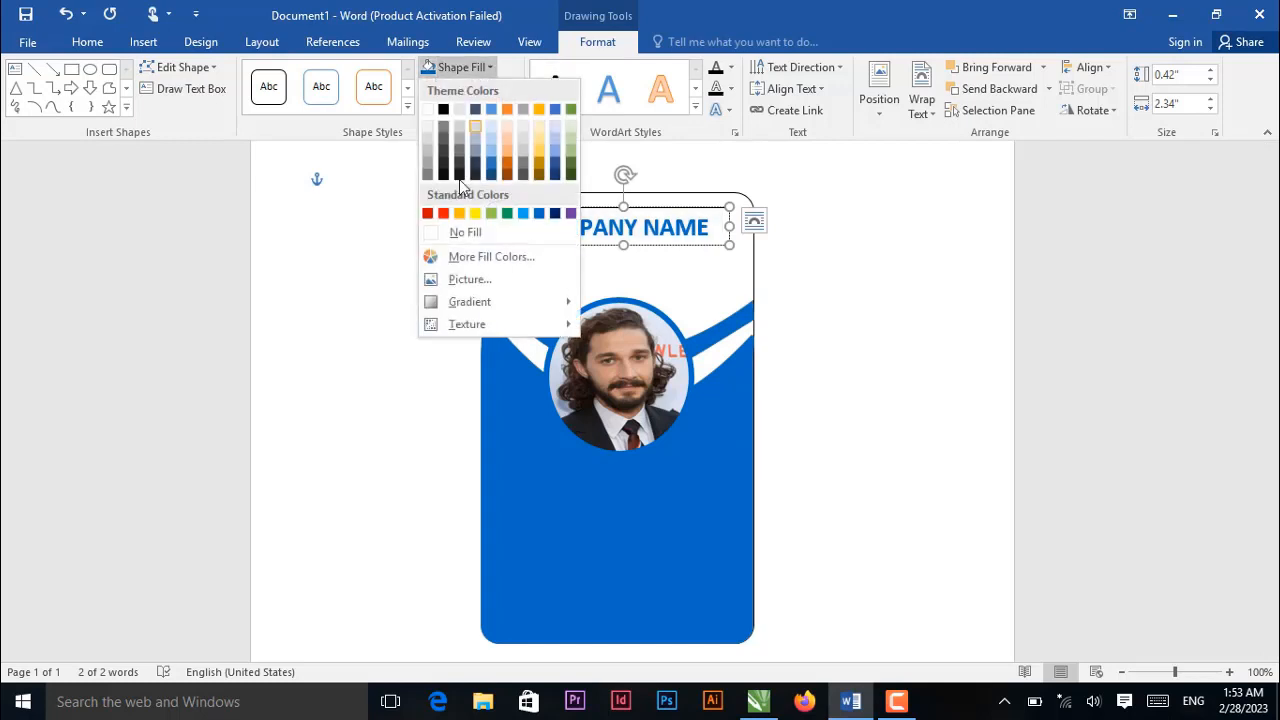
left_click(459, 235)
left_click(502, 89)
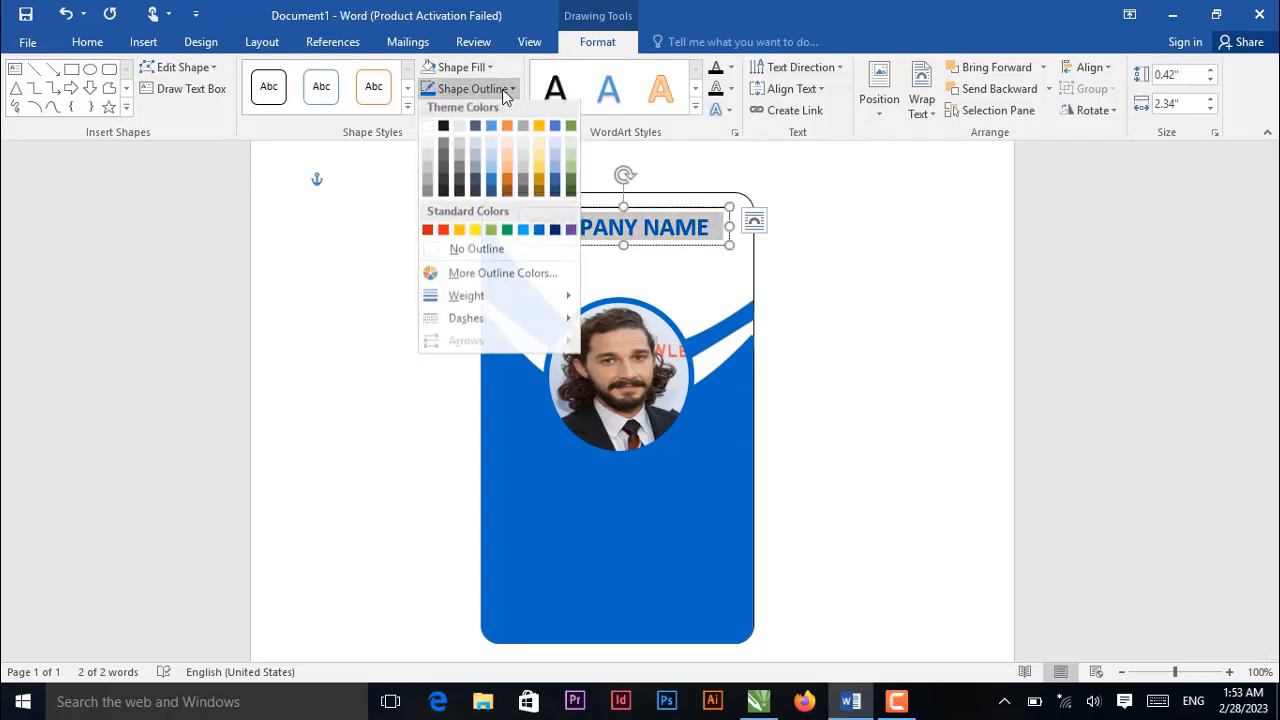
left_click(476, 255)
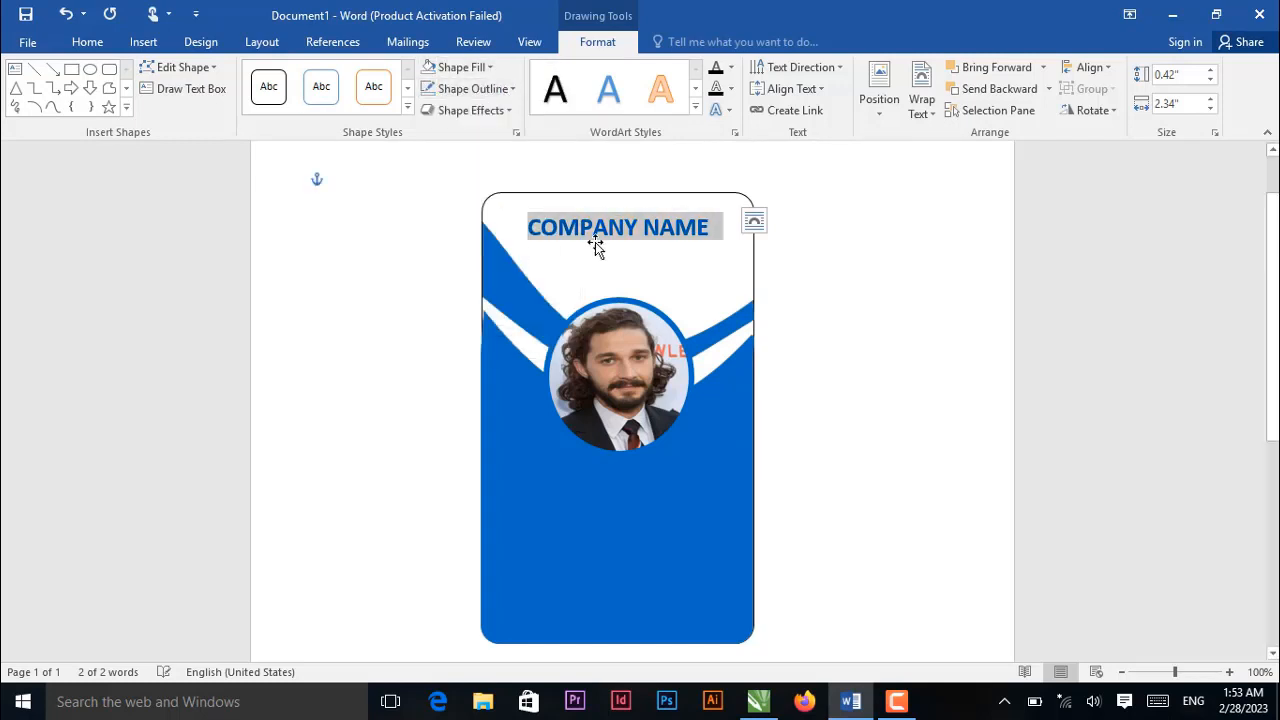
left_click_drag(608, 250, 605, 242)
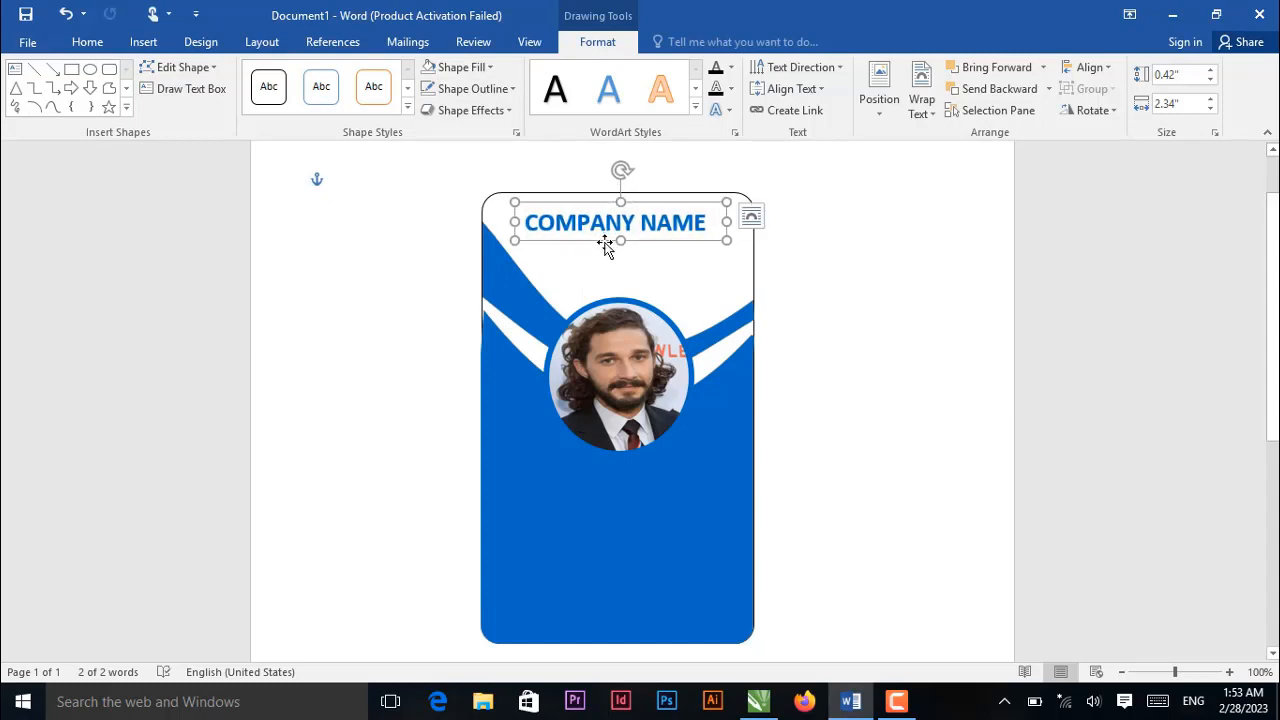
Duplicate the COMPANY NAME text box just below the original and replace the copy's text with "SLOGAN GOES".
key("ctrl+c")
key("ctrl+v")
left_click_drag(605, 262, 606, 277)
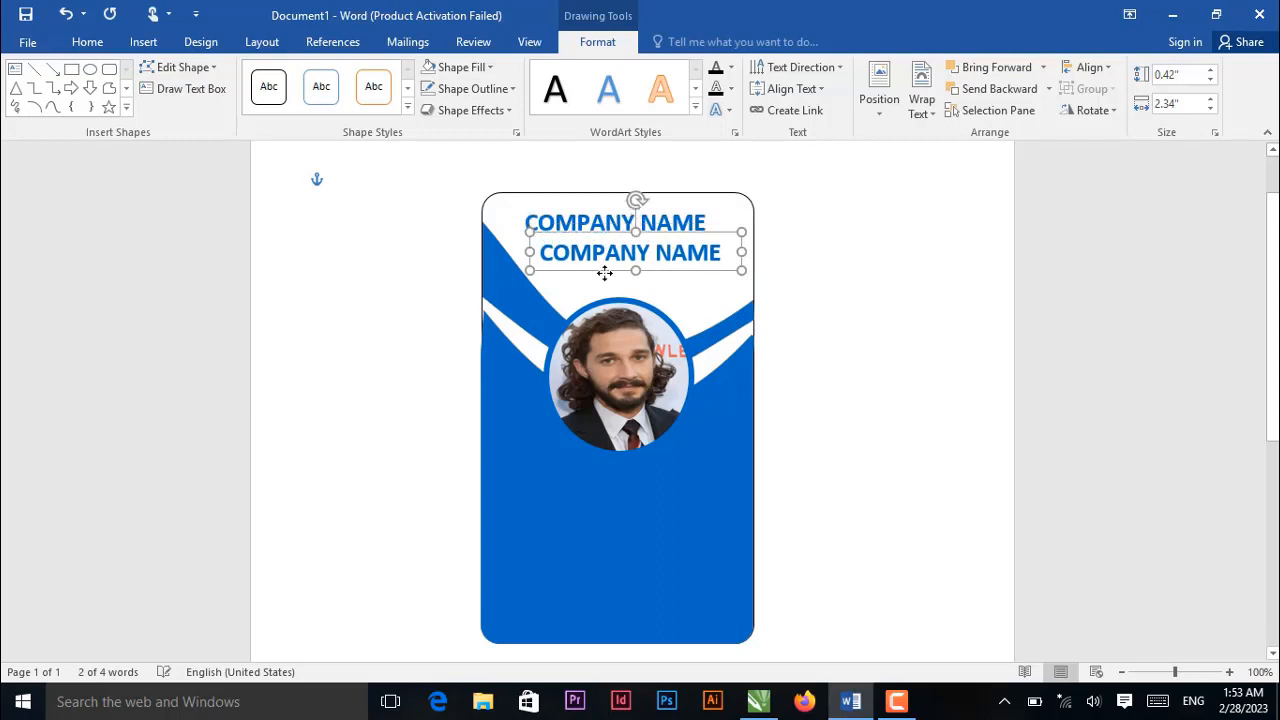
left_click_drag(722, 252, 577, 254)
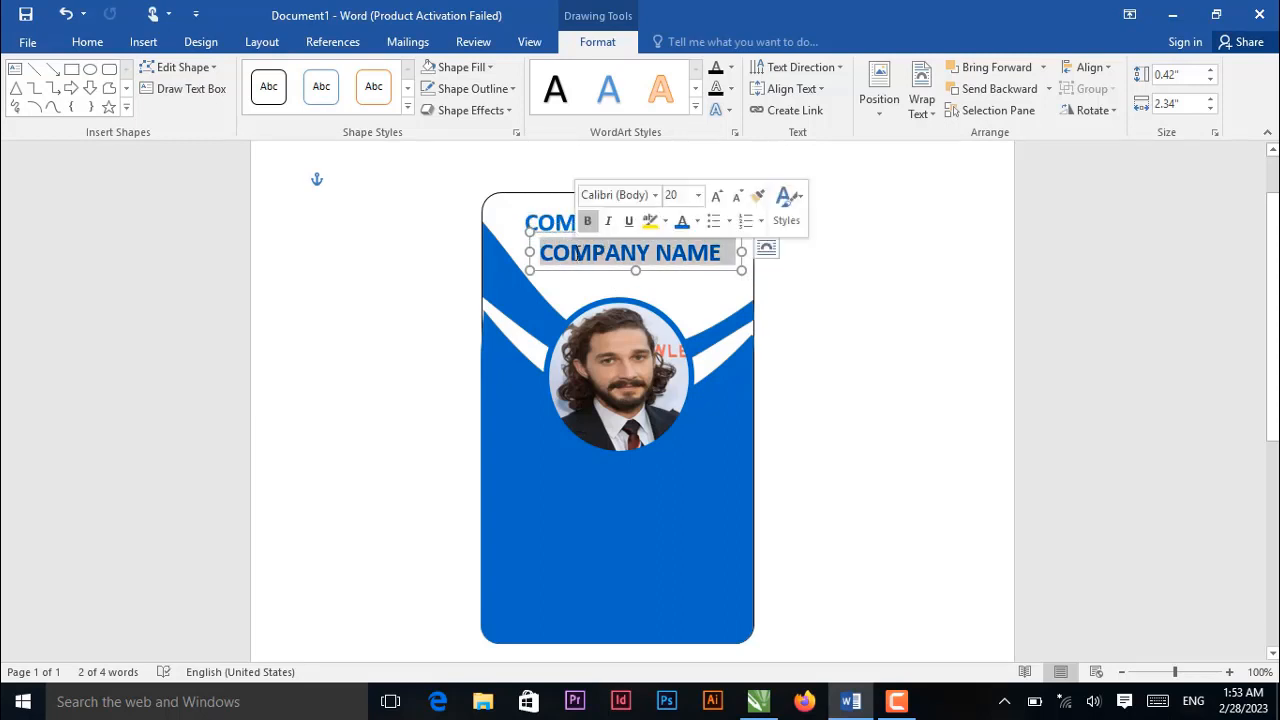
type("SLO")
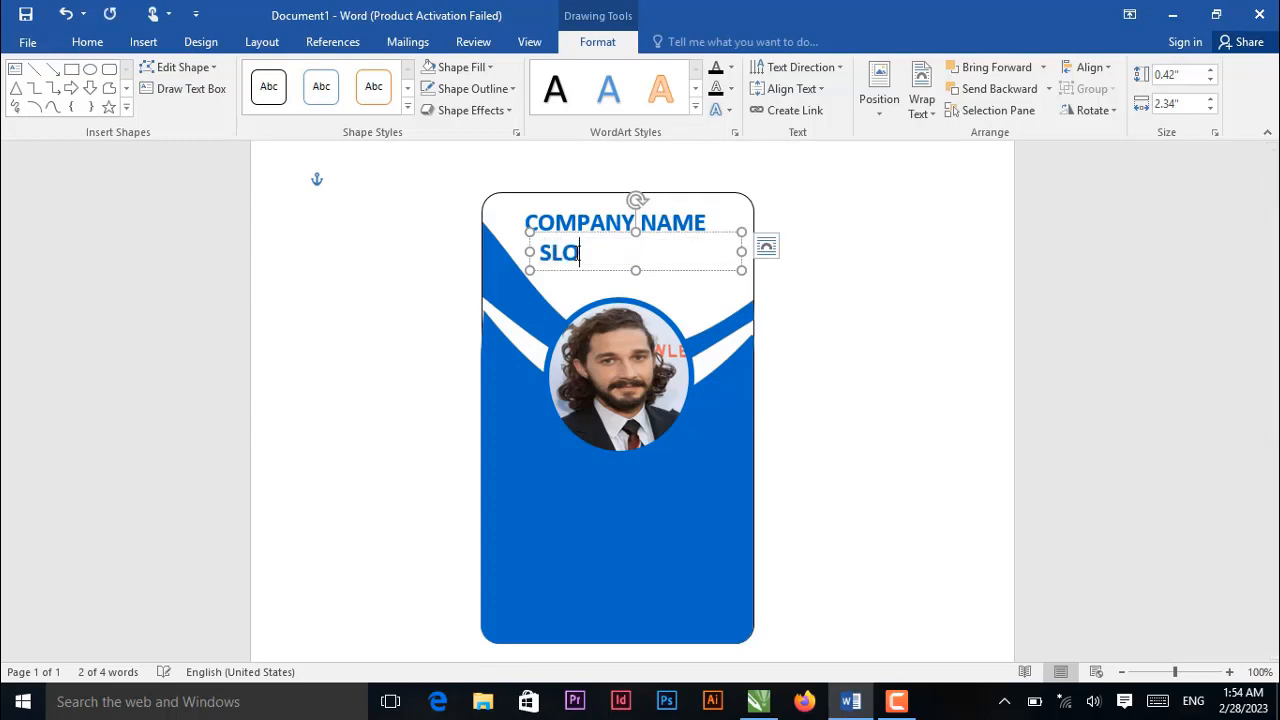
type("GAN GO")
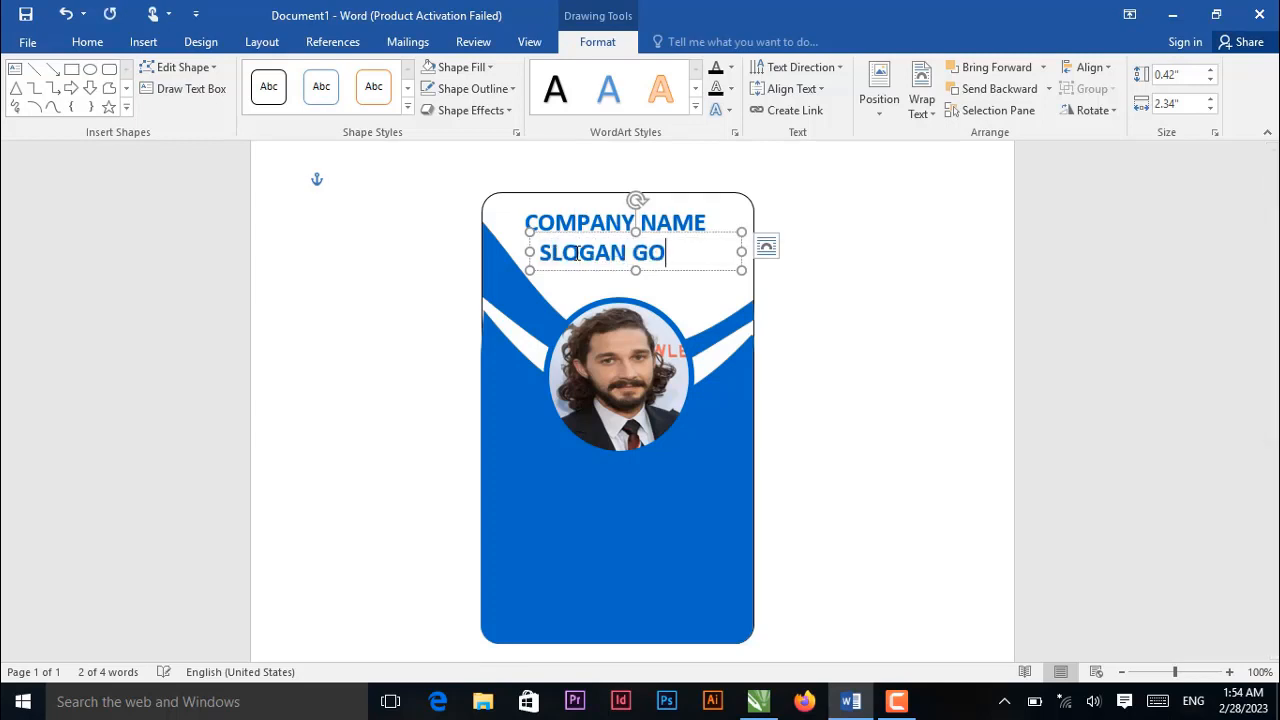
type("ES HE")
key("BackSpace")
key("BackSpace")
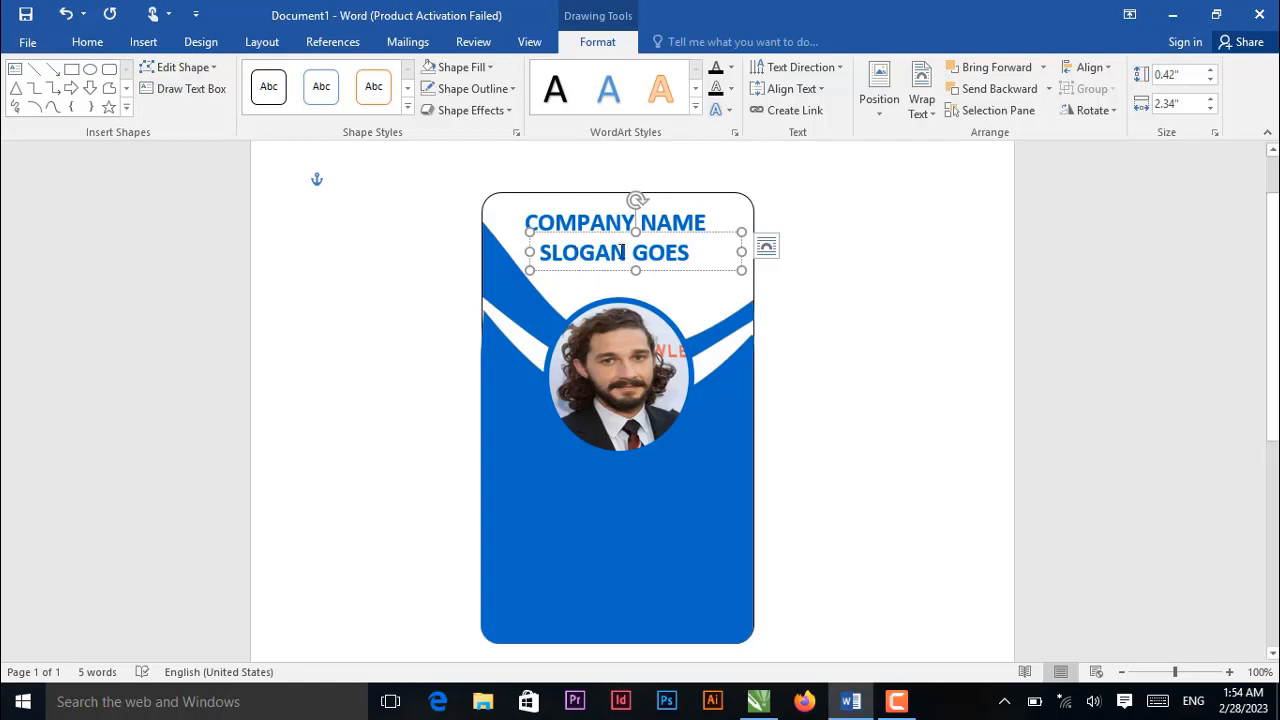
Format the SLOGAN GOES HERE text as 12 pt in standard Light Blue.
triple_click(620, 252)
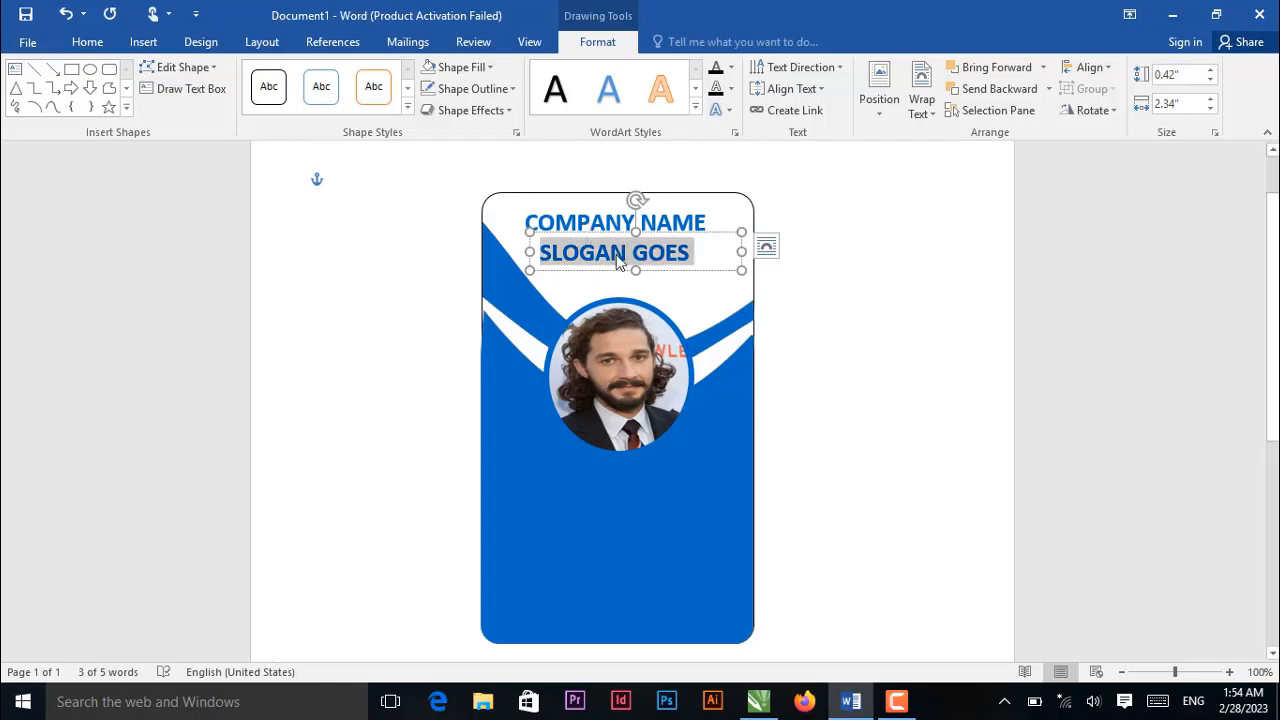
left_click(87, 41)
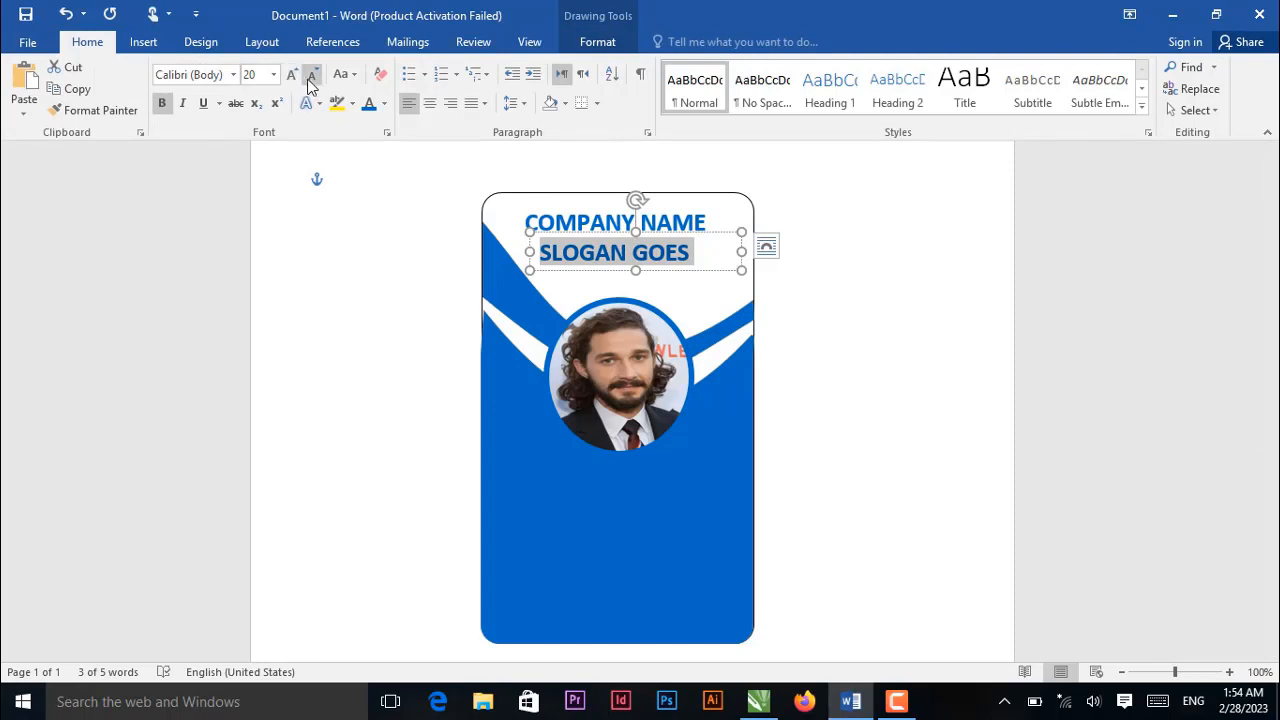
left_click(311, 77)
left_click(311, 77)
left_click(311, 77)
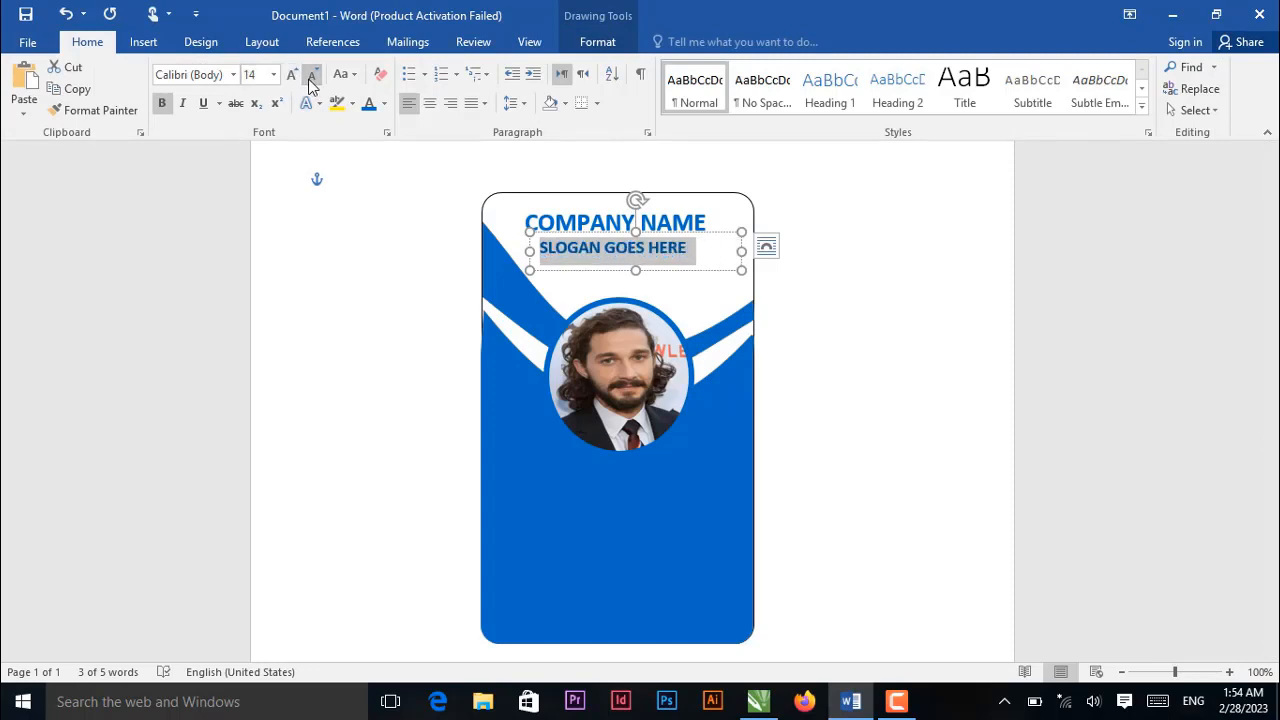
left_click(311, 77)
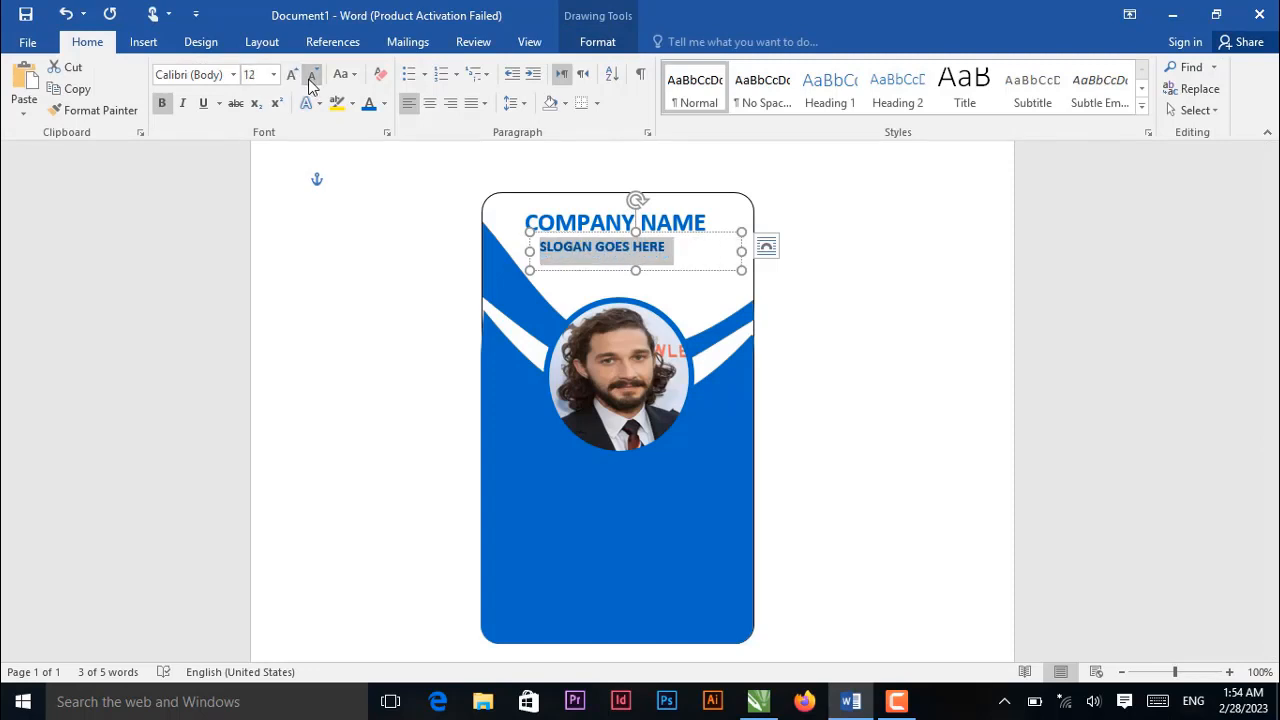
left_click(385, 104)
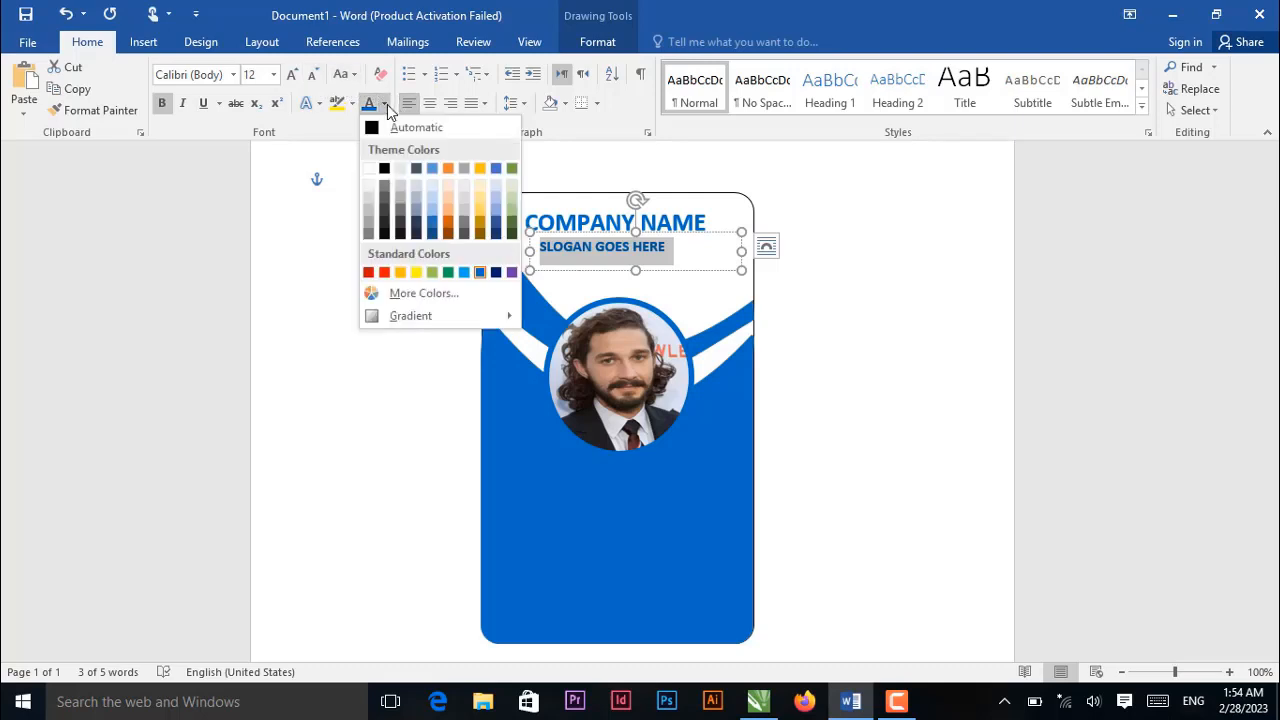
left_click(464, 280)
Shift the slogan text box slightly right to center its text under COMPANY NAME, and remove its fill and outline.
left_click(613, 269)
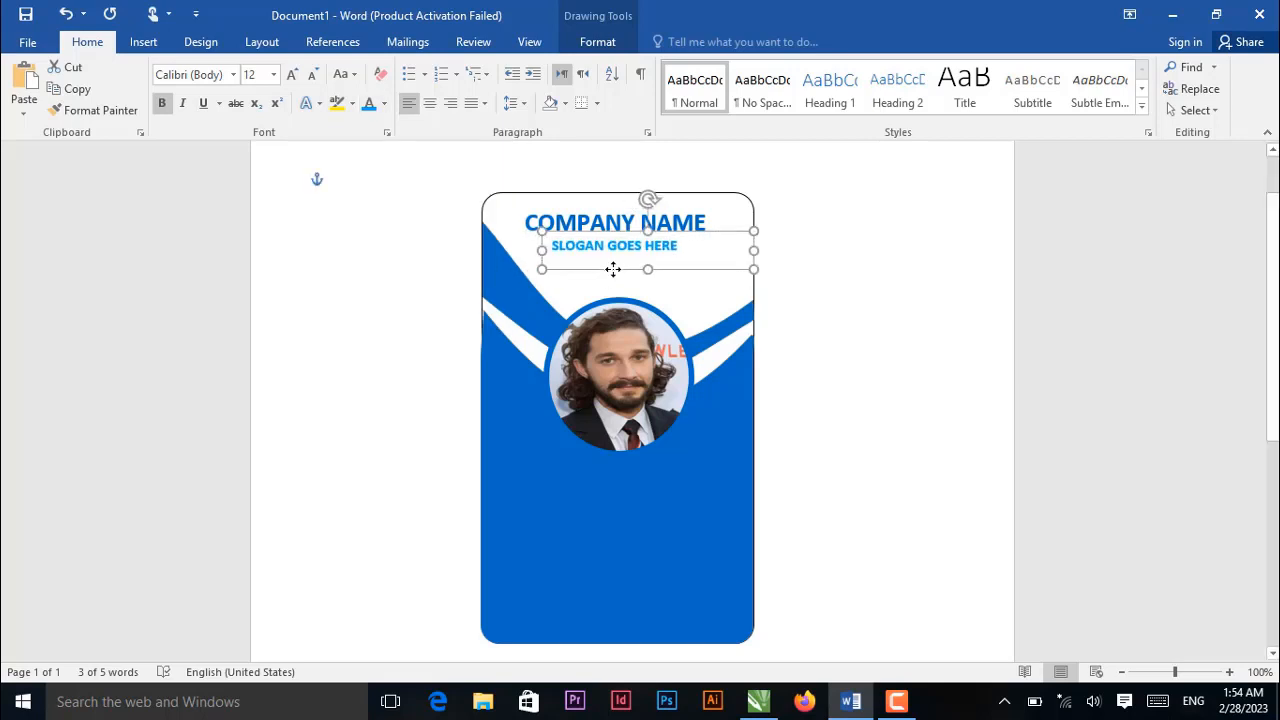
left_click_drag(613, 269, 616, 271)
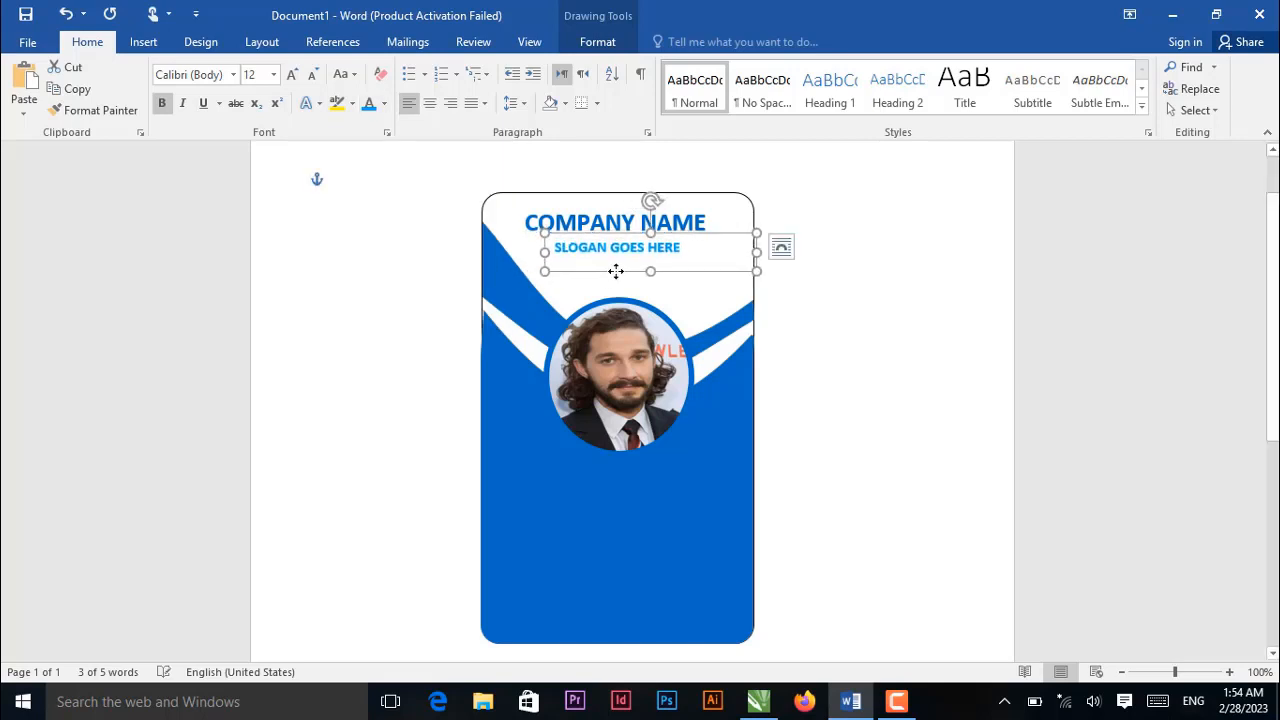
left_click(592, 44)
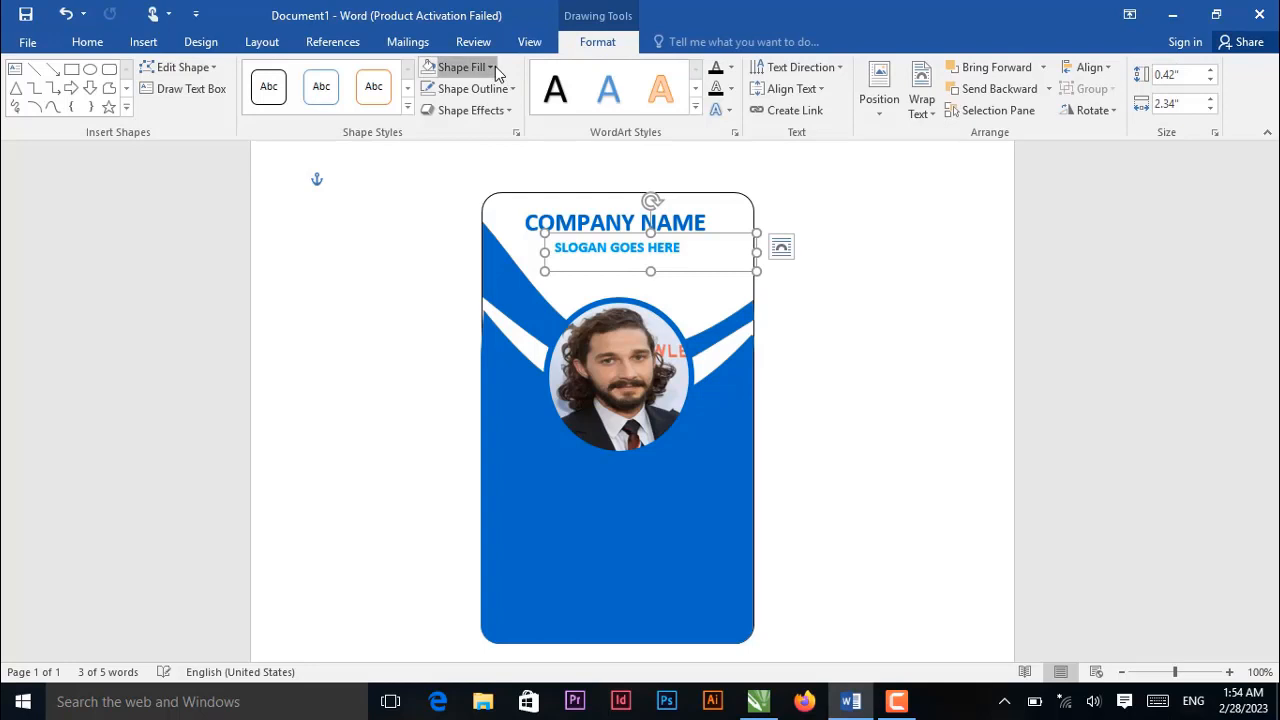
left_click(494, 67)
left_click(473, 236)
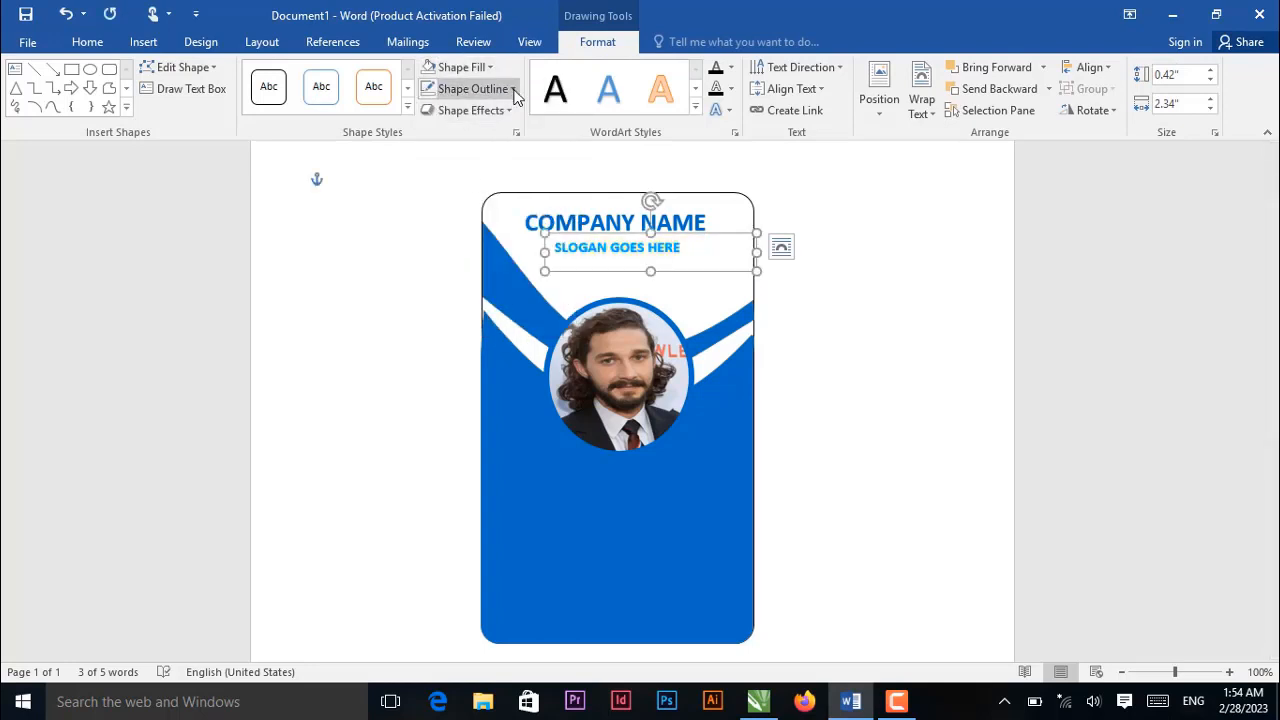
left_click(470, 88)
left_click(476, 254)
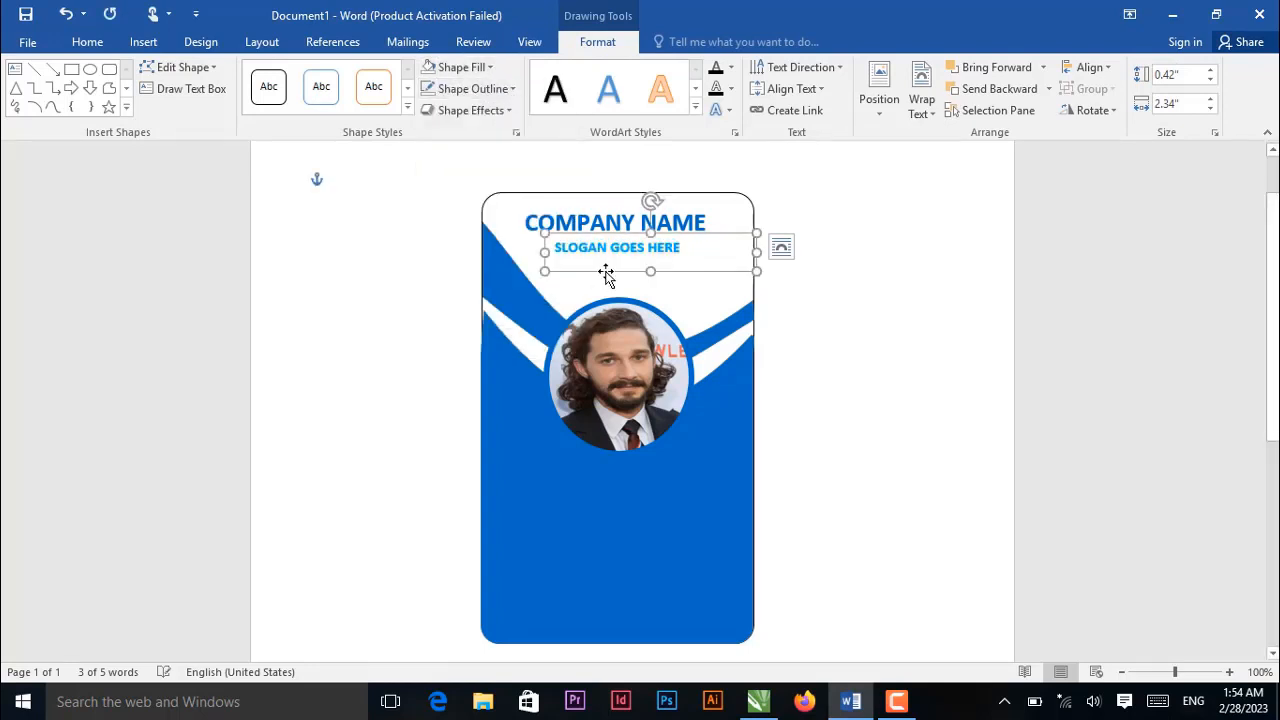
left_click_drag(606, 276, 608, 270)
left_click(683, 295)
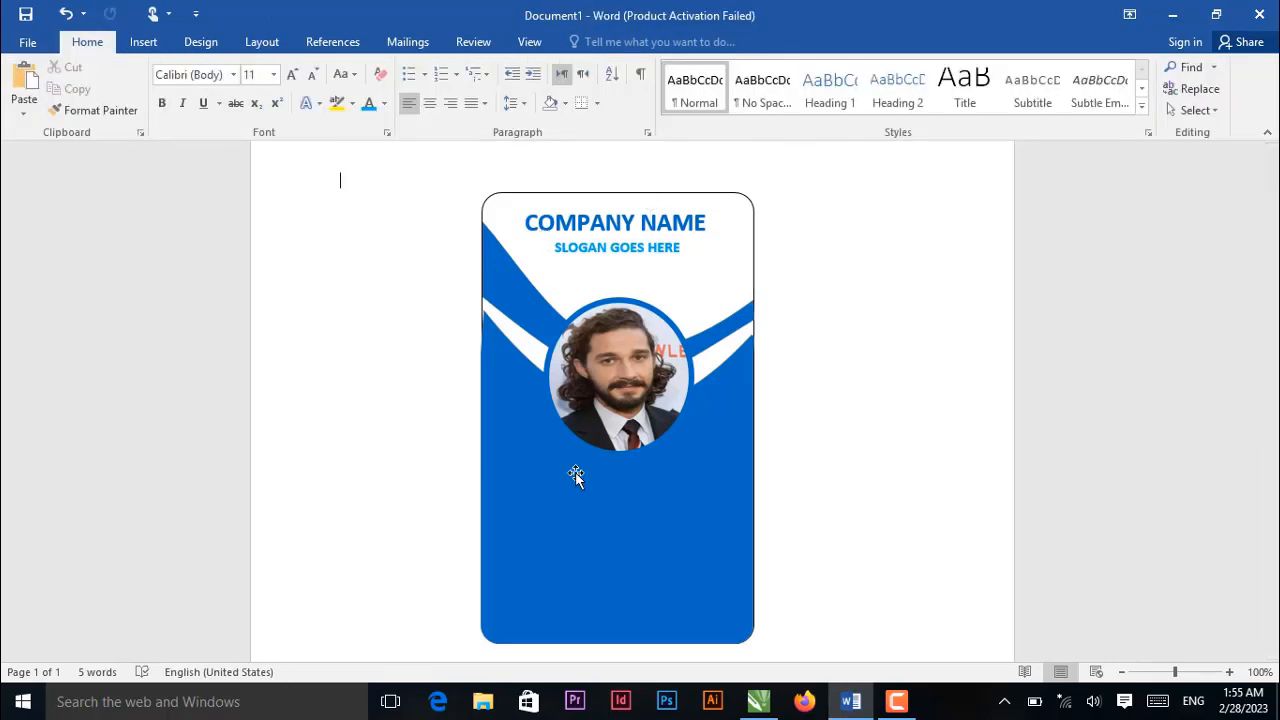
Insert a text box about 0.57" high and 2.5" wide just below the portrait, containing "YOUR NAME HERE".
left_click(141, 46)
left_click(258, 95)
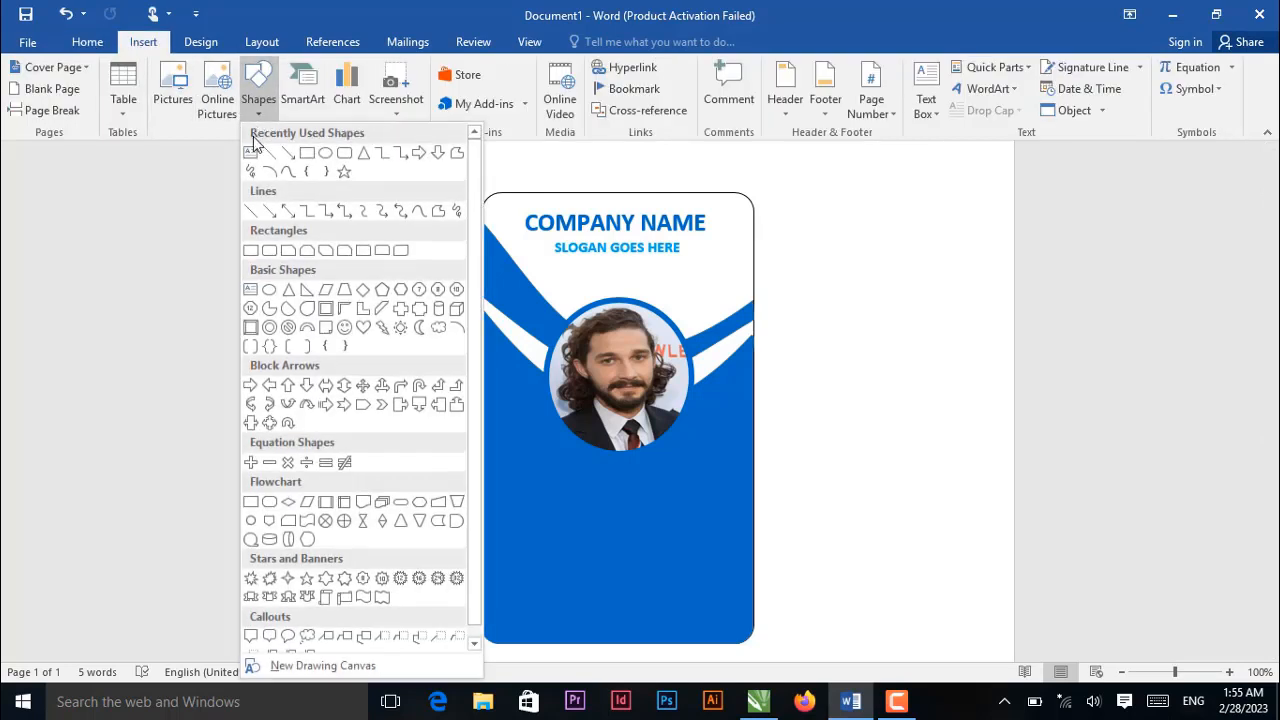
left_click(250, 155)
mouse_move(514, 454)
left_mouse_down()
mouse_move(726, 491)
mouse_move(740, 507)
left_mouse_up()
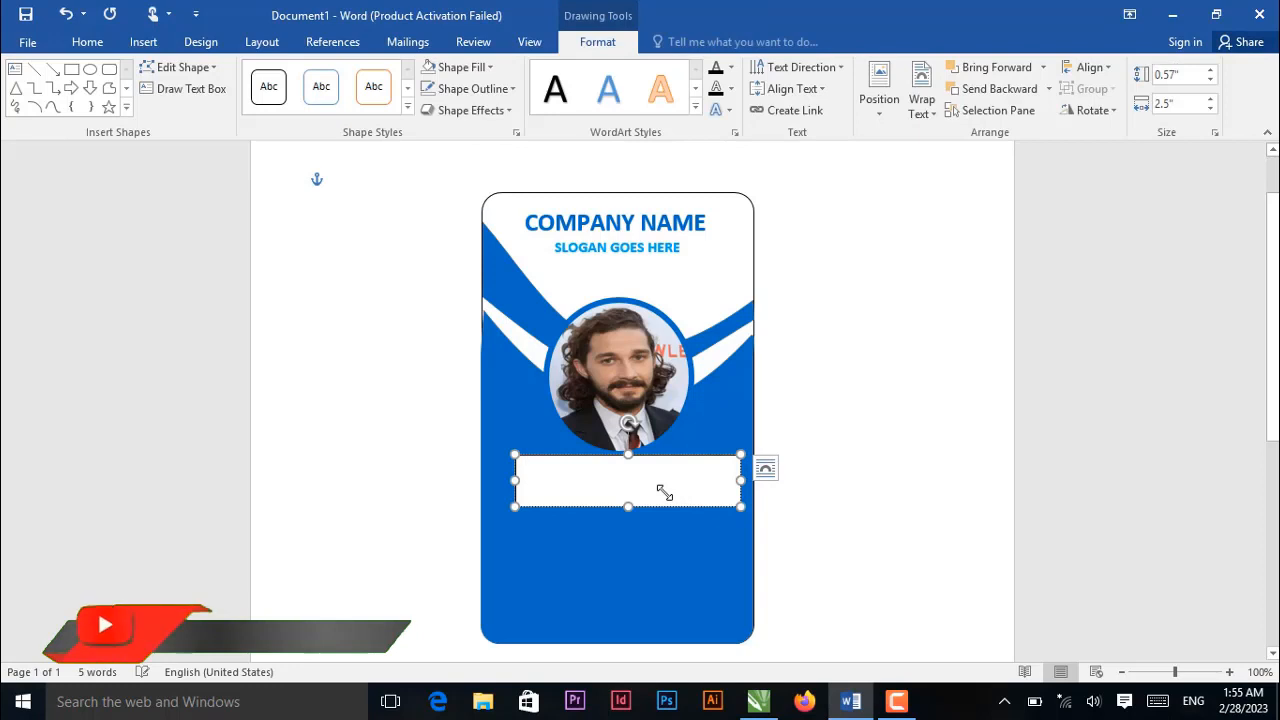
type("YOUR NAME")
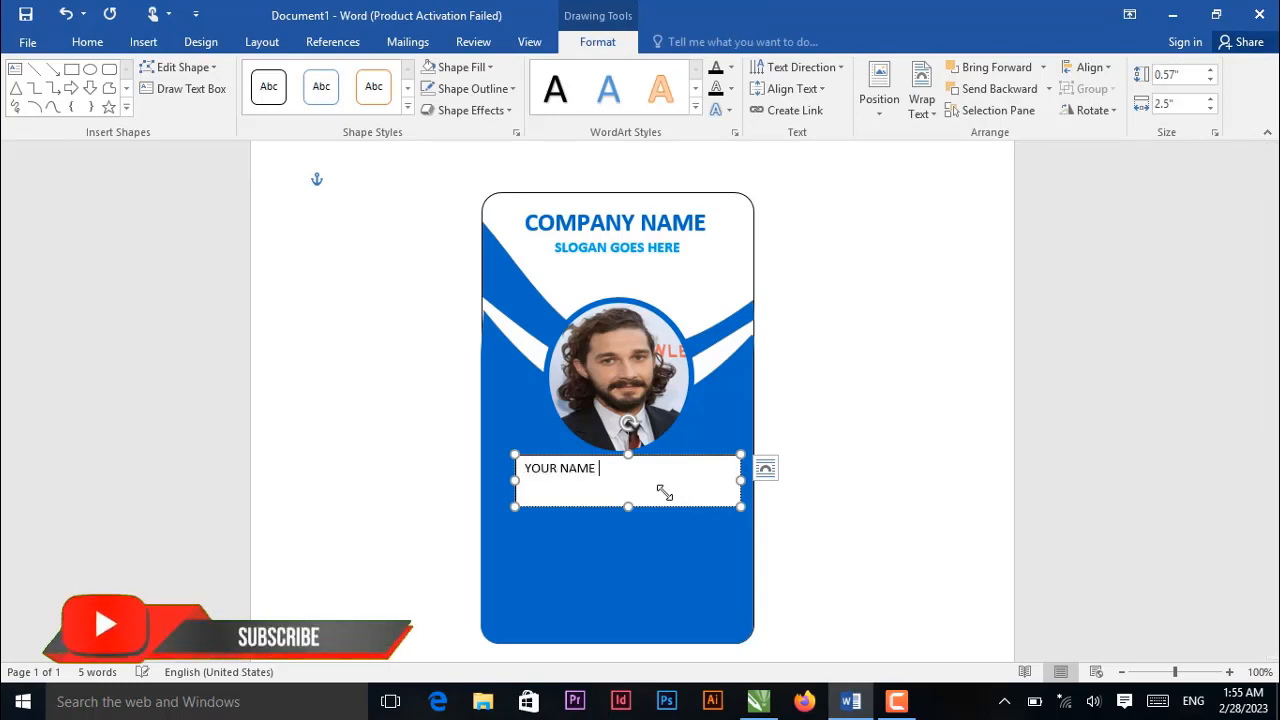
type(" HERE")
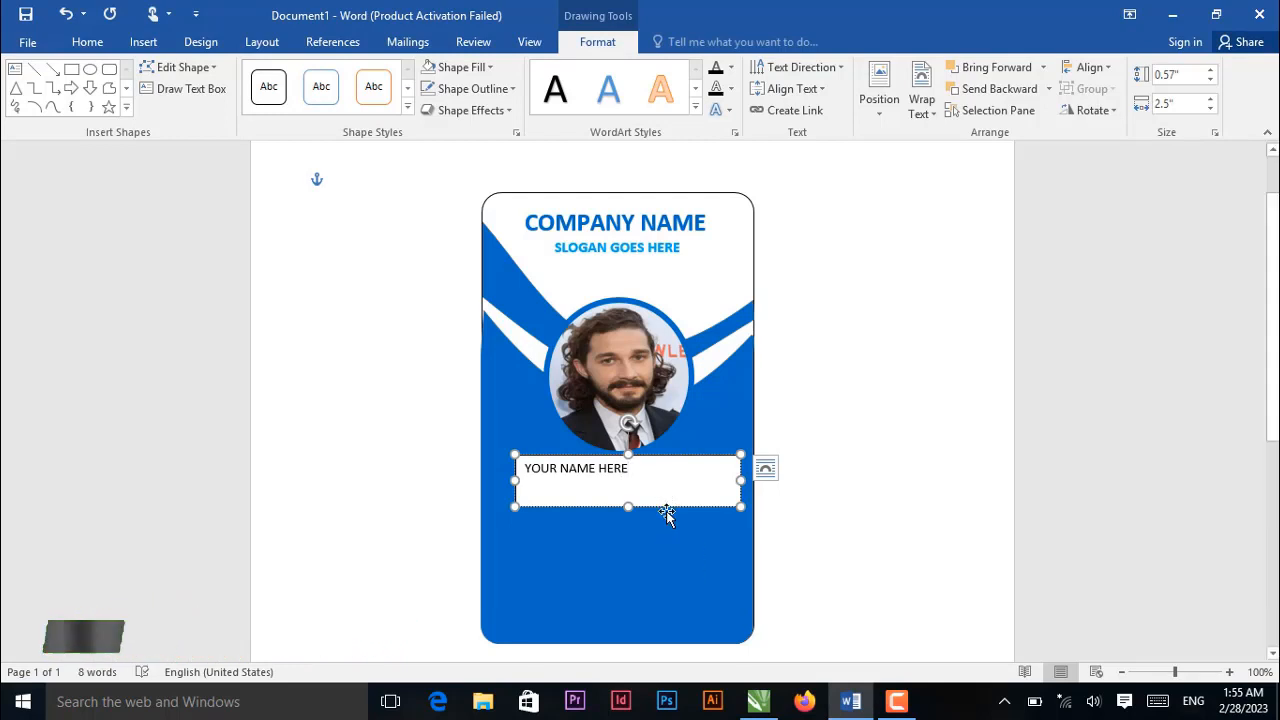
Format the YOUR NAME HERE text as 18 pt, bold and white.
left_click_drag(637, 472, 526, 482)
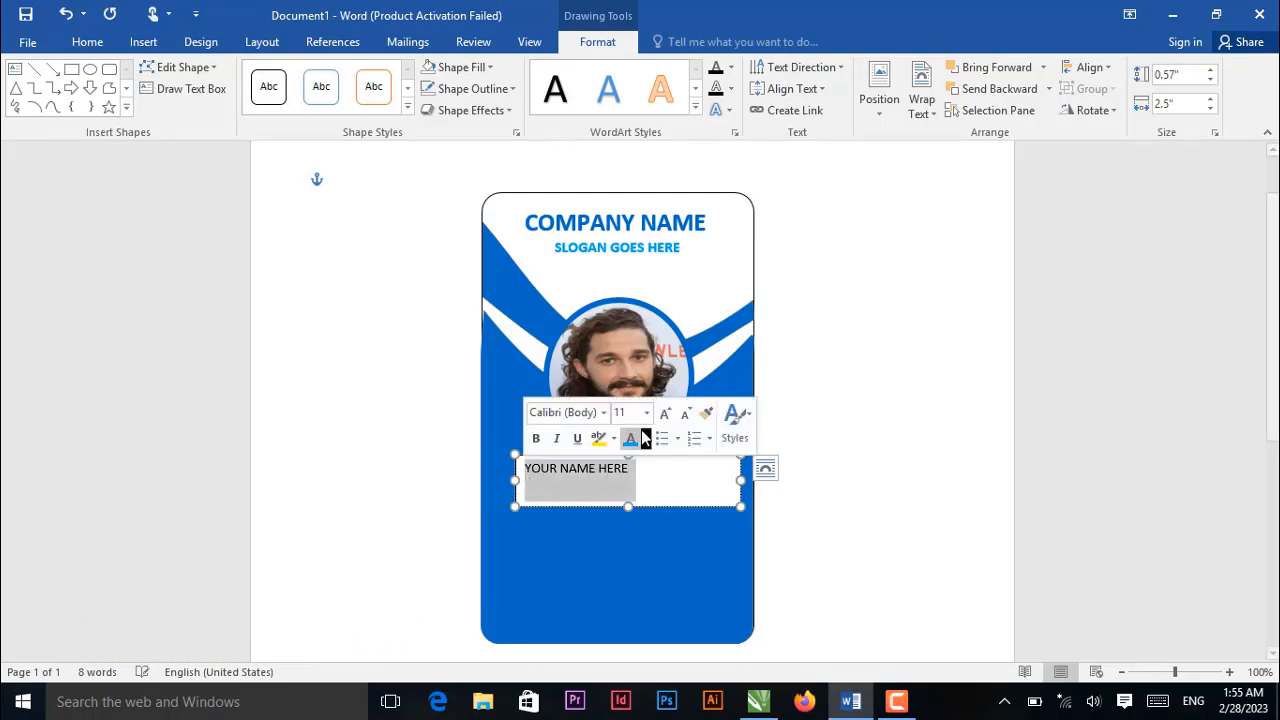
left_click(665, 418)
left_click(665, 418)
left_click(665, 418)
left_click(665, 418)
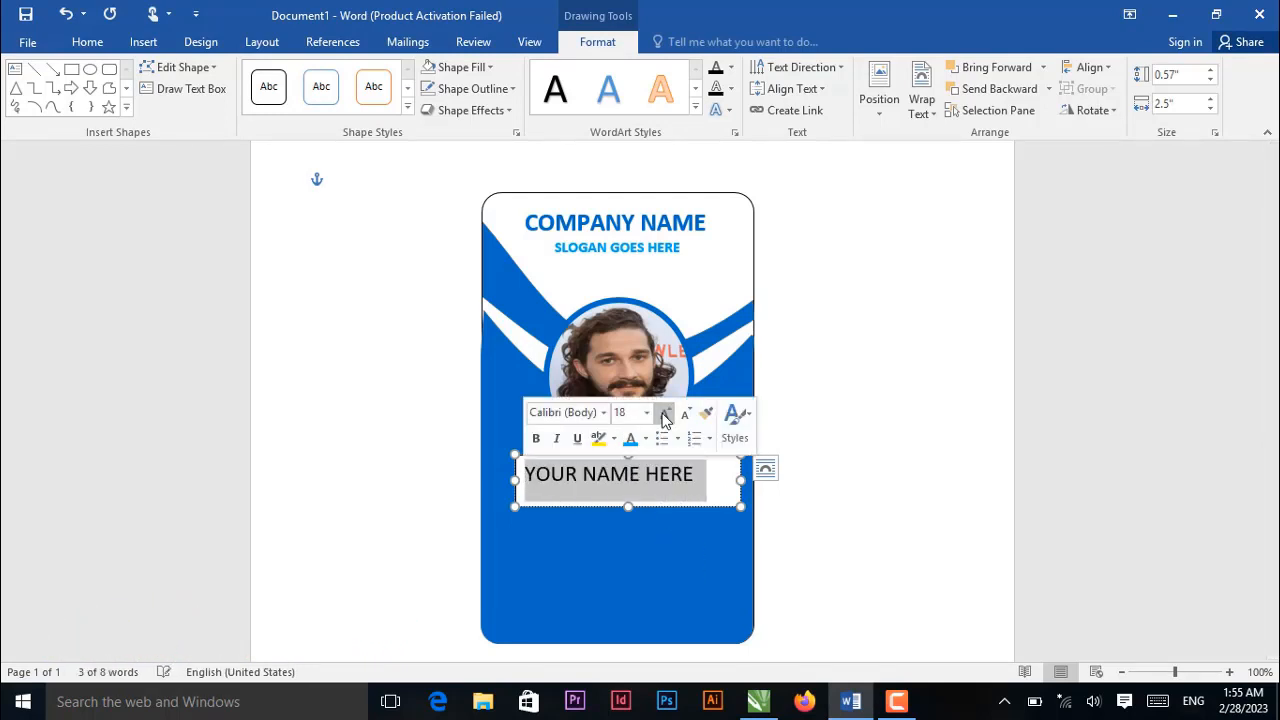
left_click(645, 439)
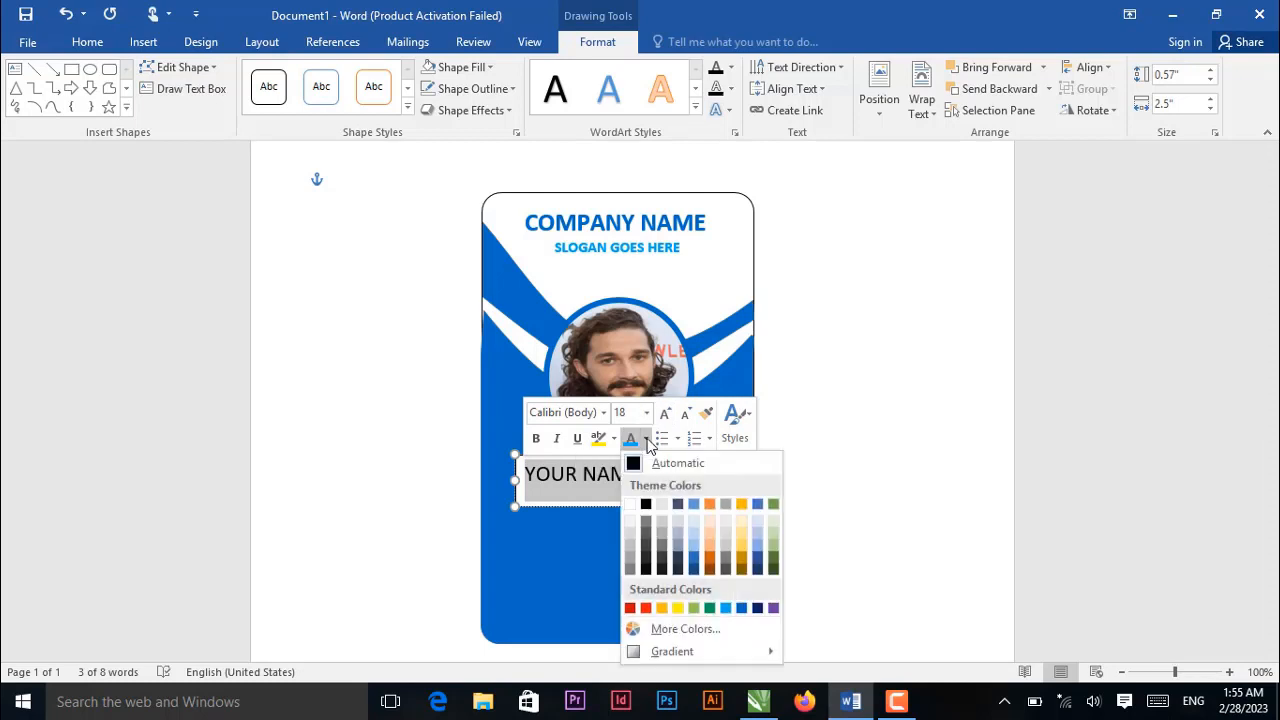
left_click(636, 513)
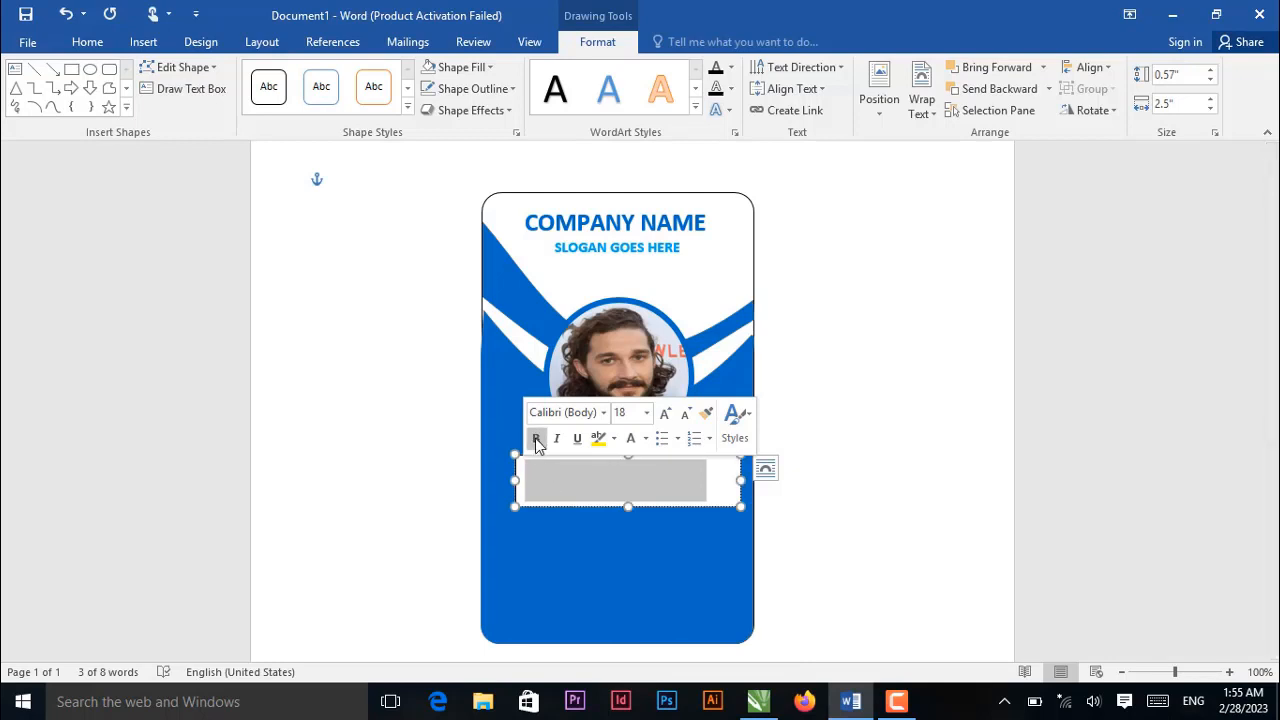
Remove the fill and outline from the YOUR NAME HERE text box.
left_click(470, 67)
left_click(465, 232)
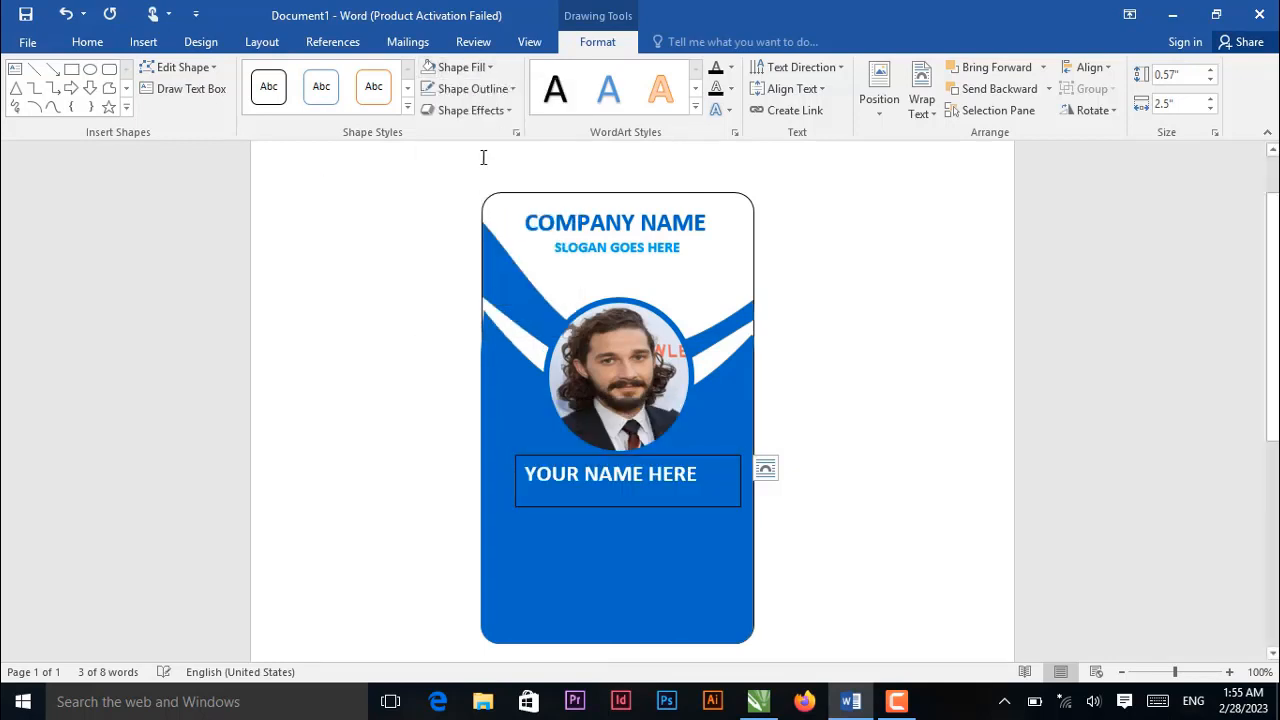
left_click(505, 92)
left_click(471, 252)
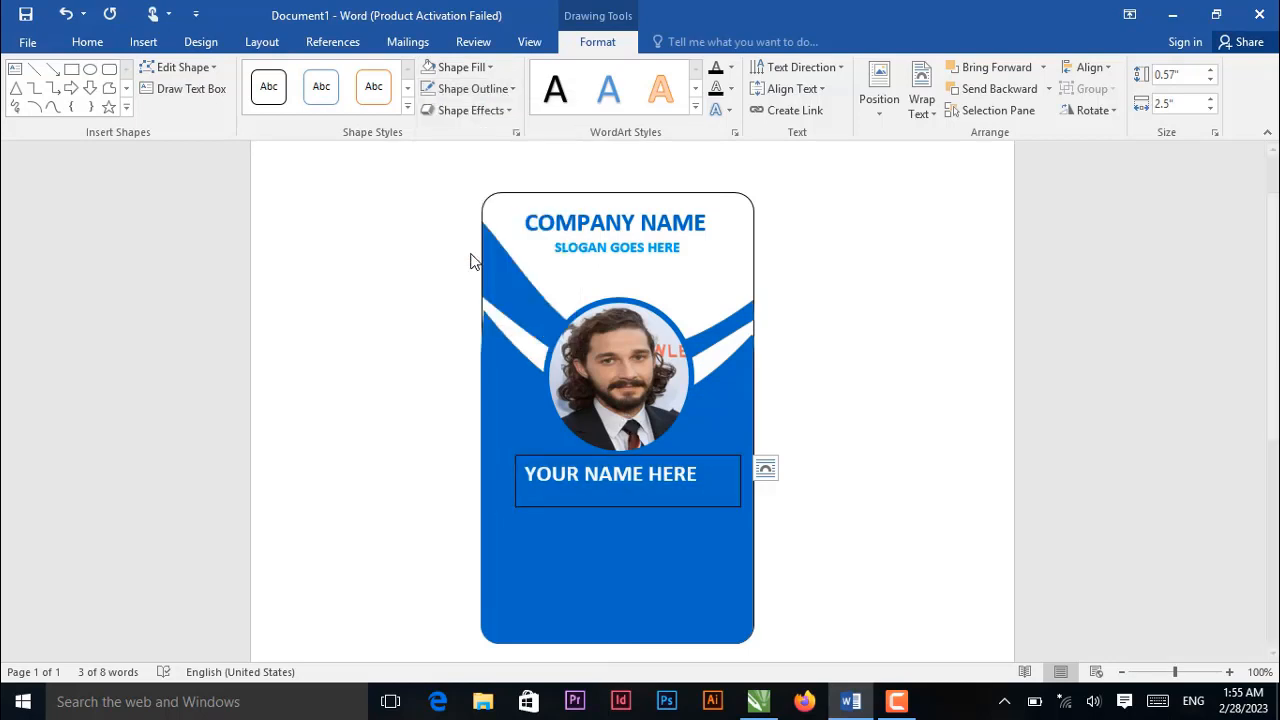
Narrow the YOUR NAME HERE text box to about 2.13" and position it directly beneath the portrait.
left_click_drag(595, 510, 682, 507)
left_click_drag(774, 482, 740, 482)
left_click_drag(612, 508, 600, 504)
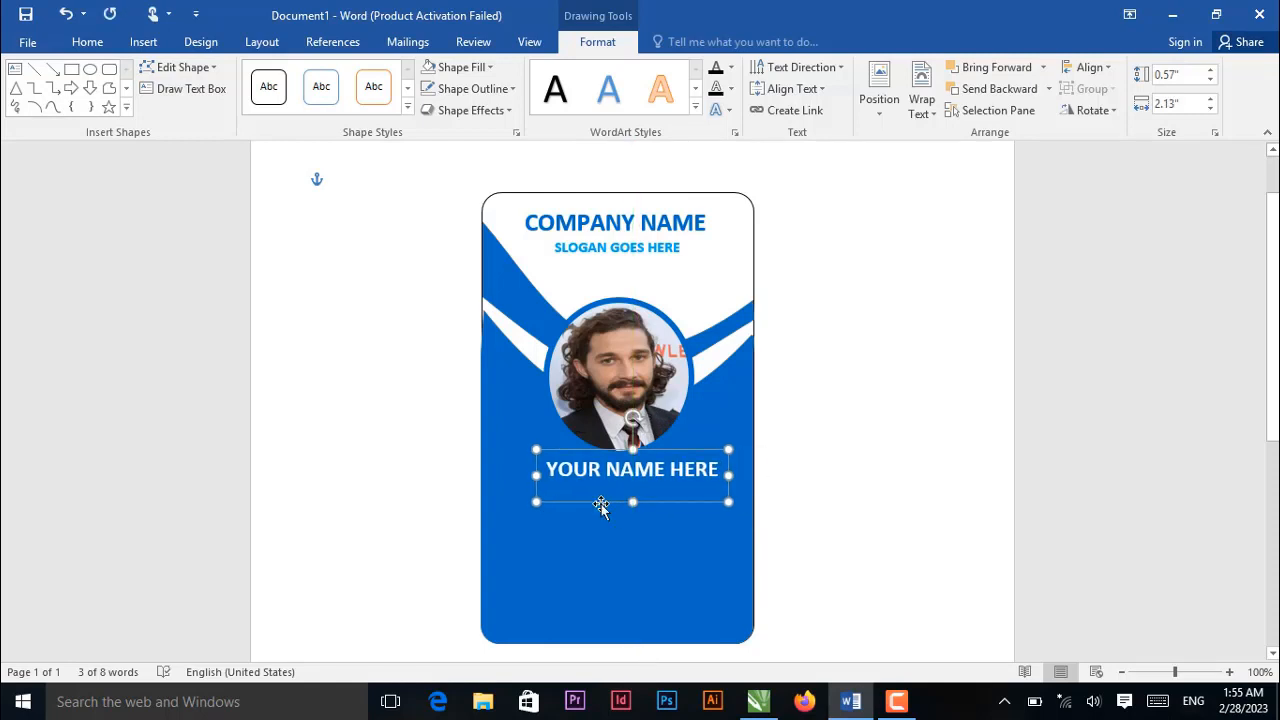
Duplicate the YOUR NAME HERE text box just below the original and replace the copy's text with "DIRECTOR".
key("ctrl+v")
left_click_drag(601, 518, 612, 528)
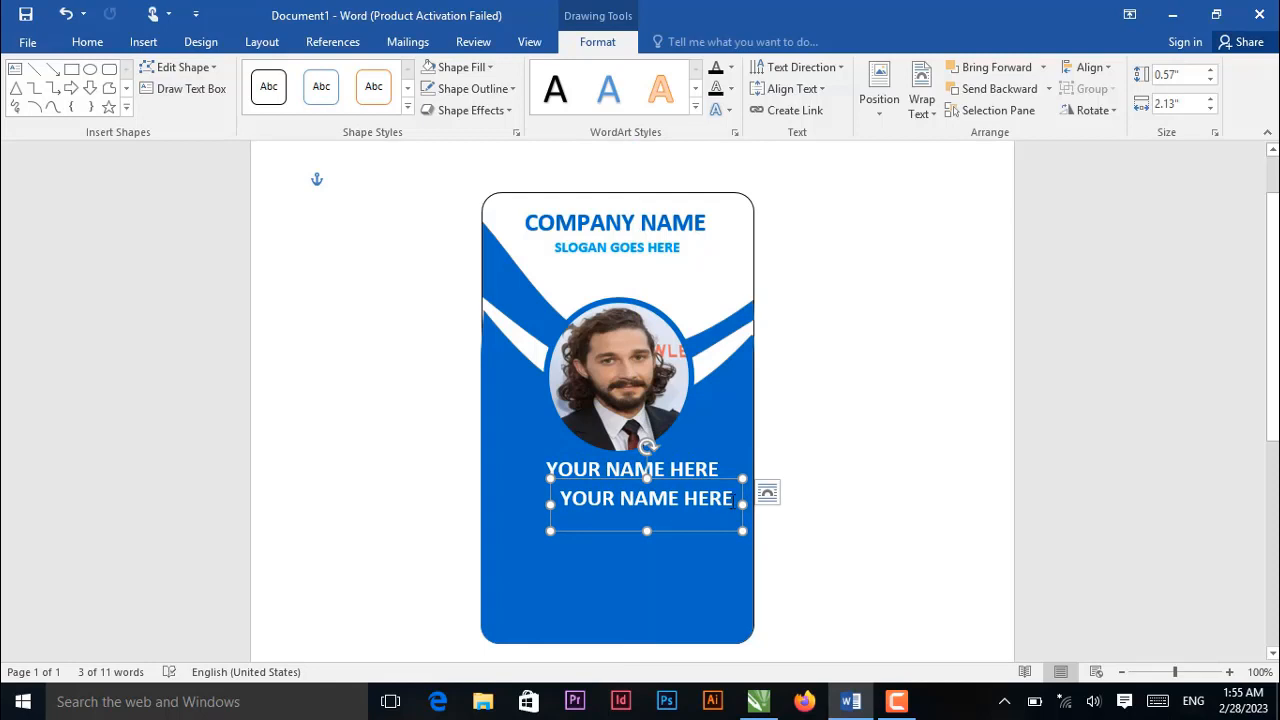
left_click_drag(736, 500, 588, 500)
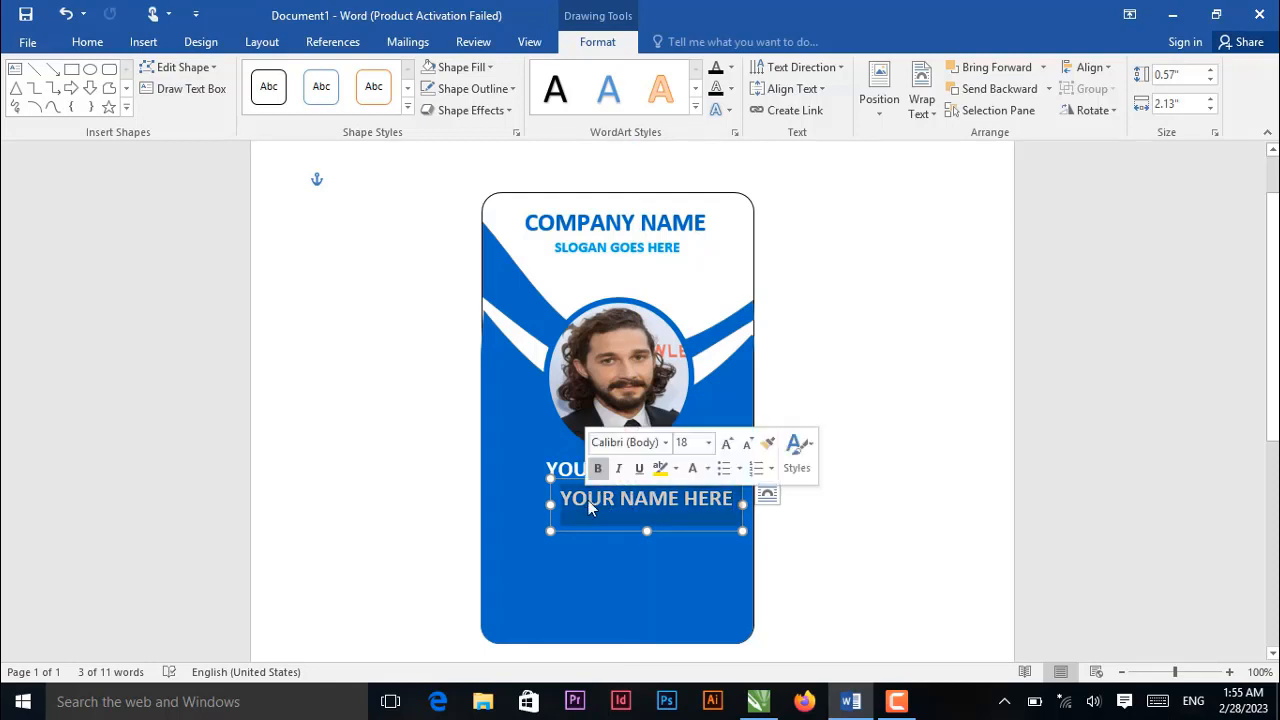
type("DIRE")
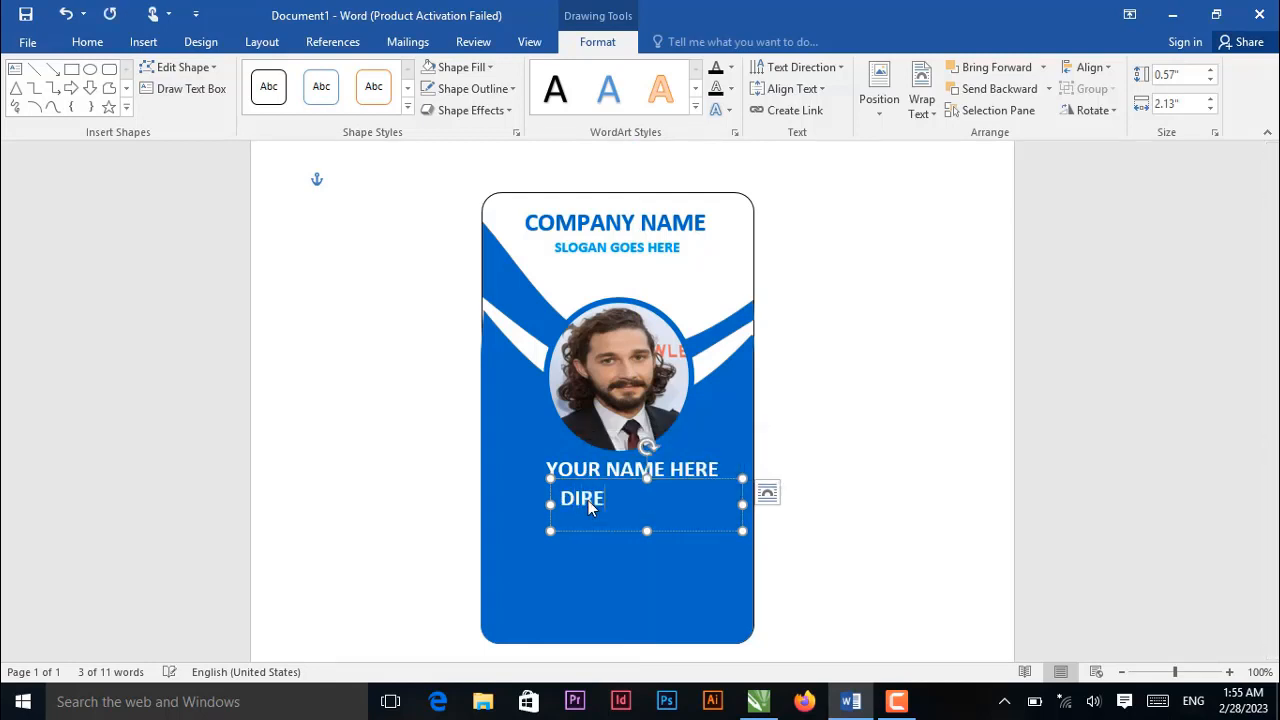
type("CTOR")
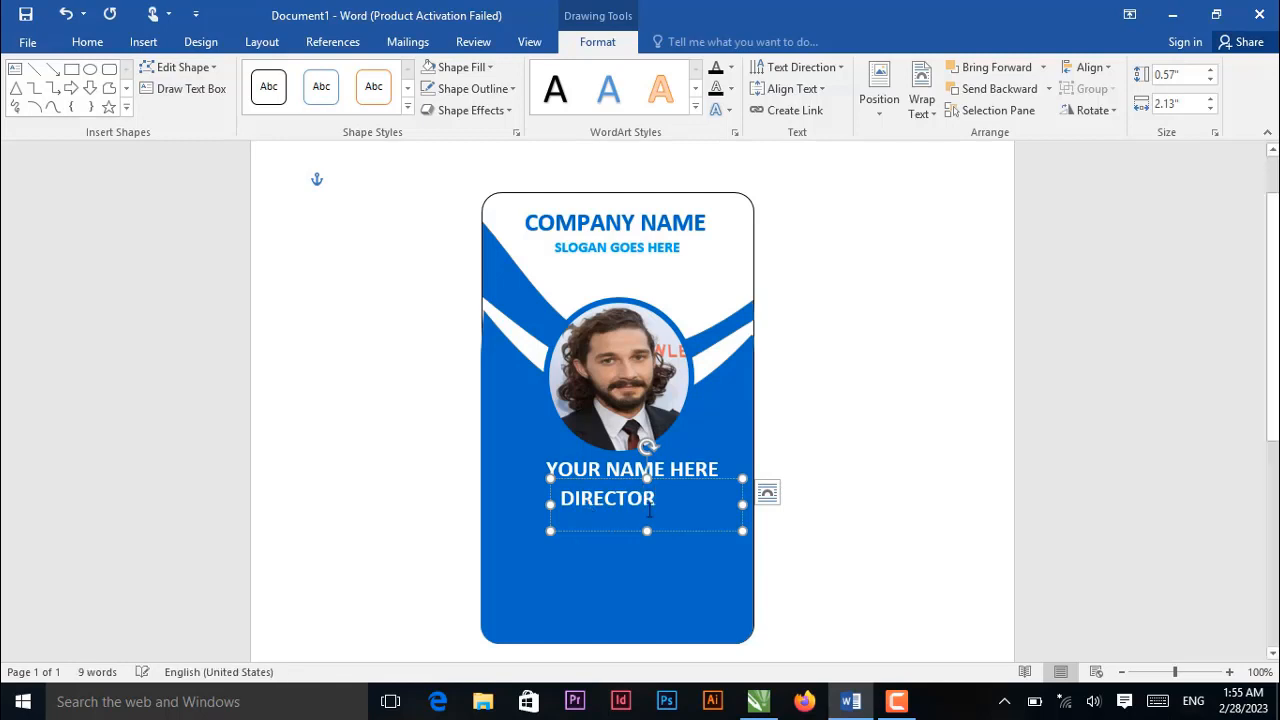
Reduce the DIRECTOR text by two font-size steps.
left_click_drag(579, 502, 560, 500)
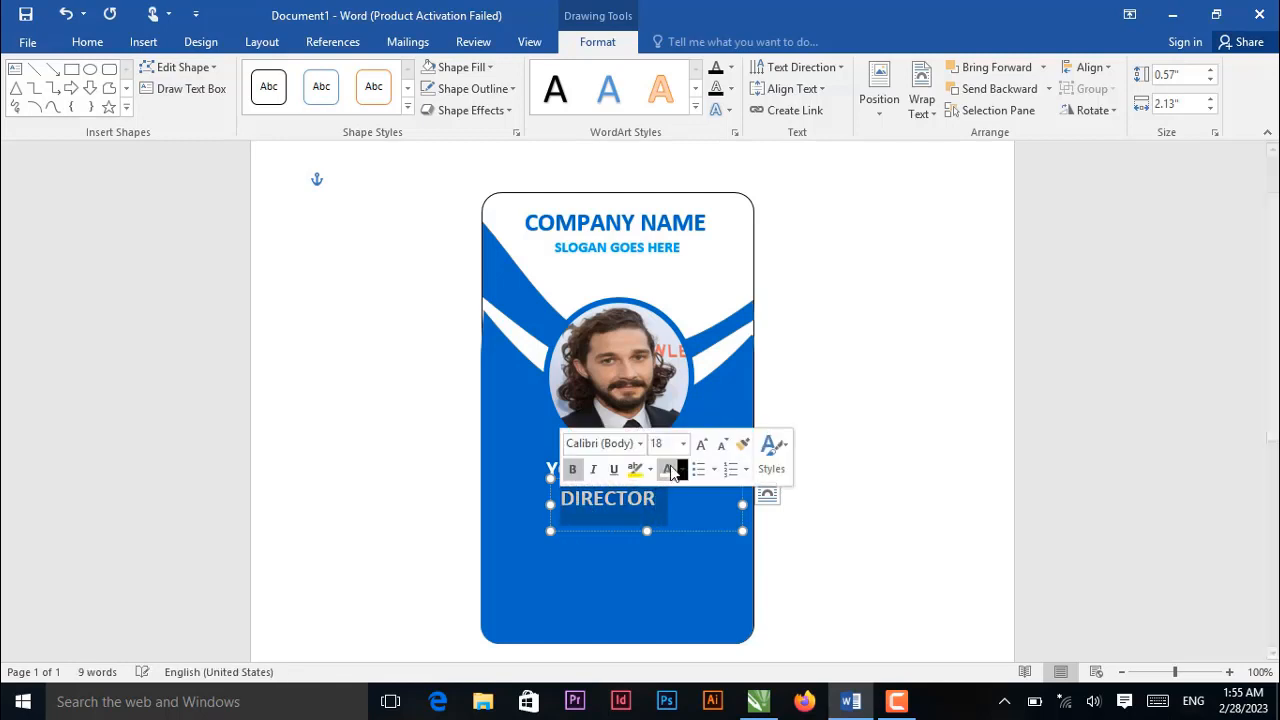
left_click(722, 444)
left_click(722, 444)
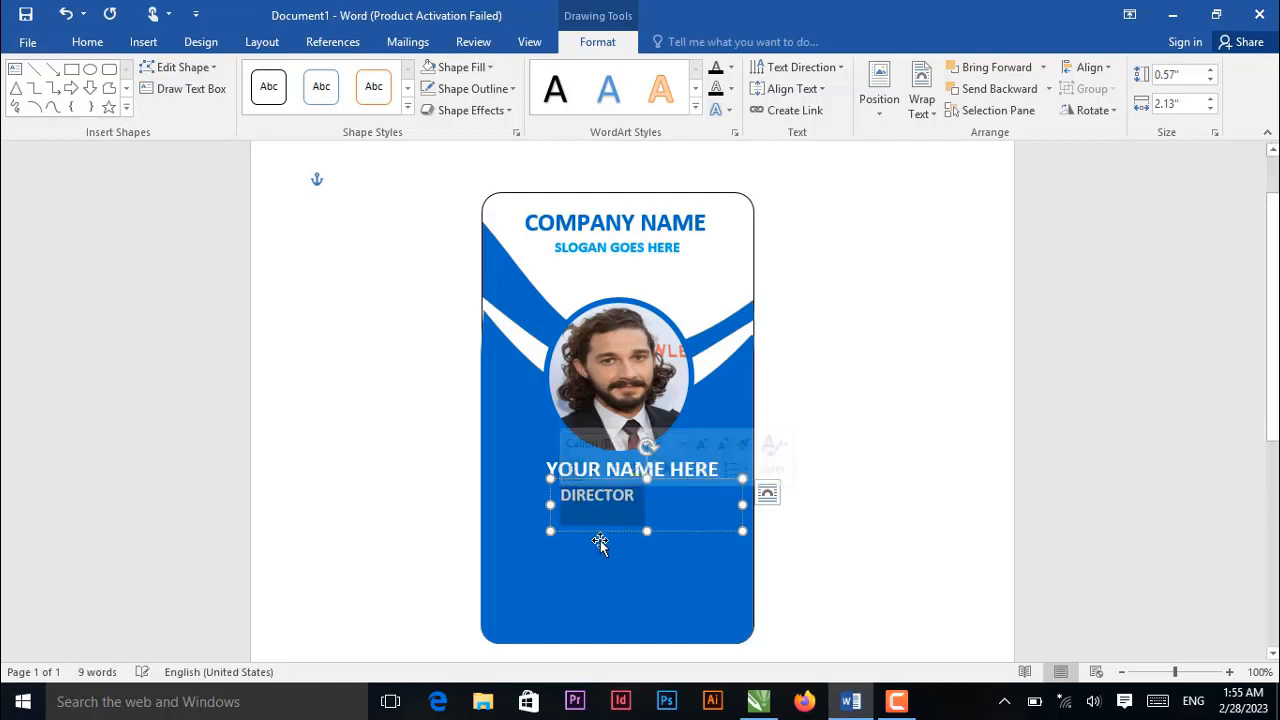
Narrow the DIRECTOR text box to about 1.42" and nudge it right and slightly up to center its text under YOUR NAME HERE.
left_click_drag(742, 503, 681, 531)
key("Right")
key("Right")
key("Right")
key("Right")
key("Right")
key("Right")
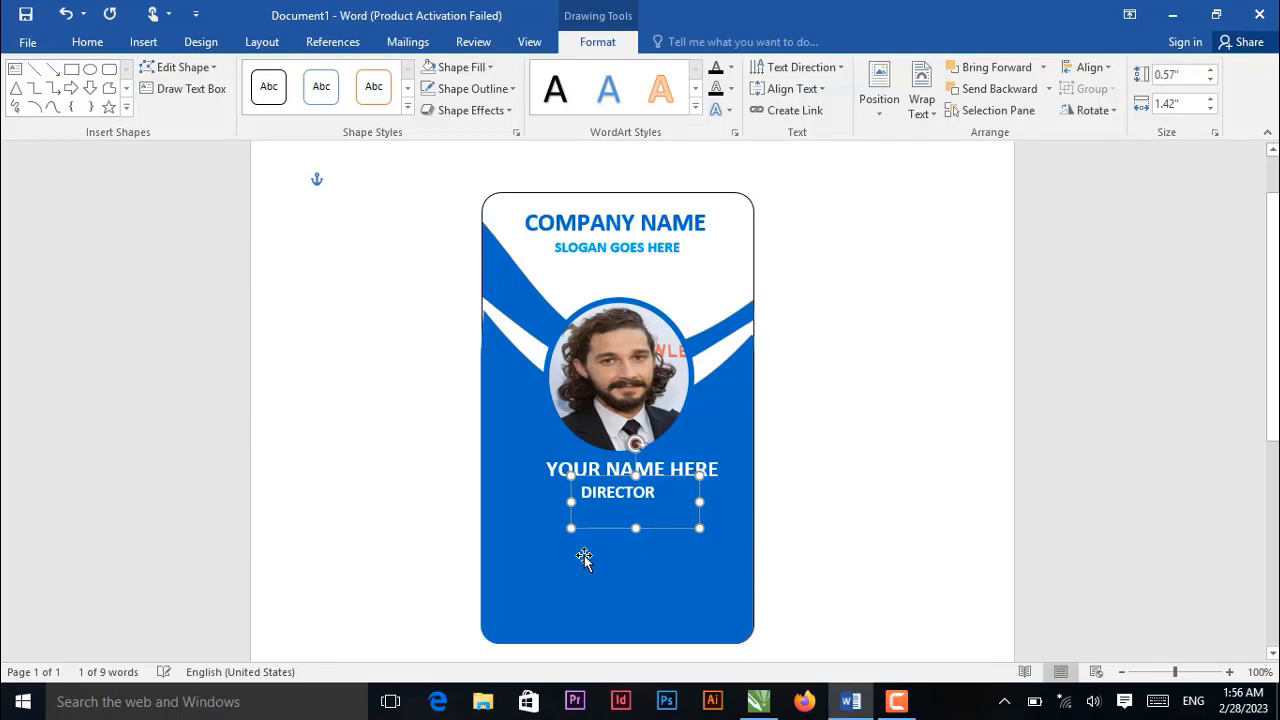
key("Right")
key("Right")
key("Right")
key("Right")
key("Right")
key("Right")
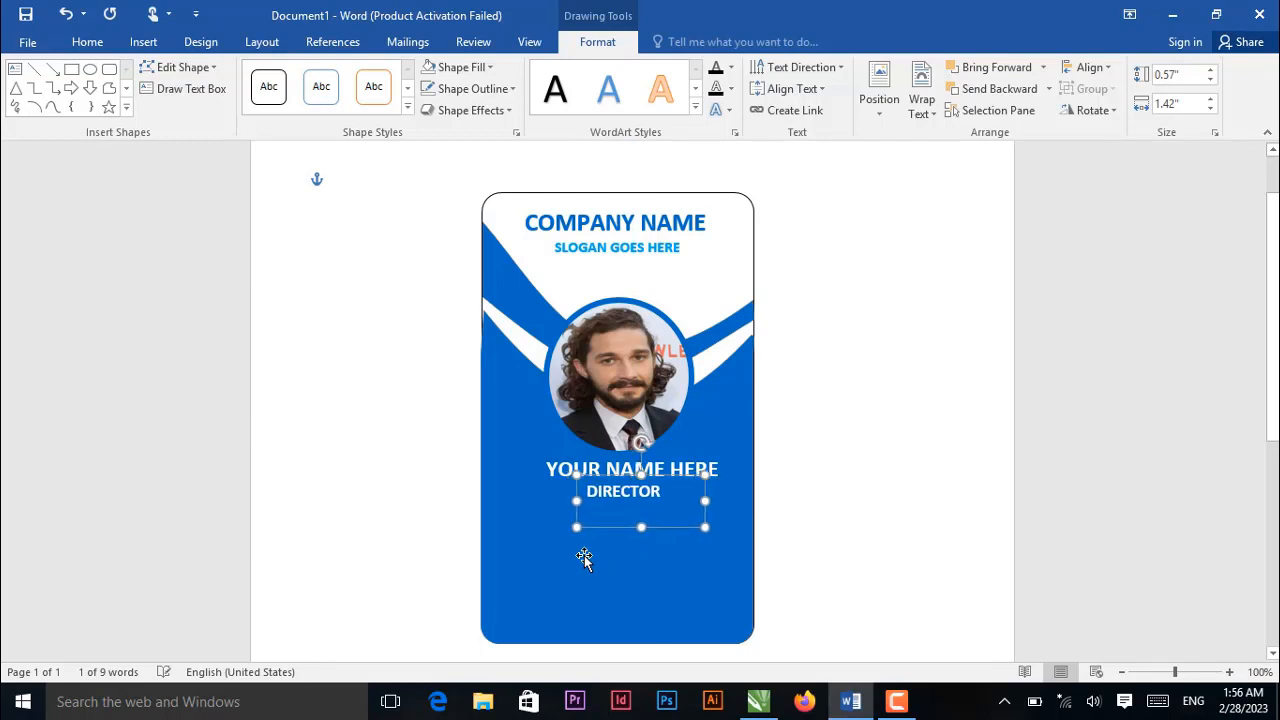
key("Up")
key("Up")
key("Up")
key("Down")
key("Down")
key("Down")
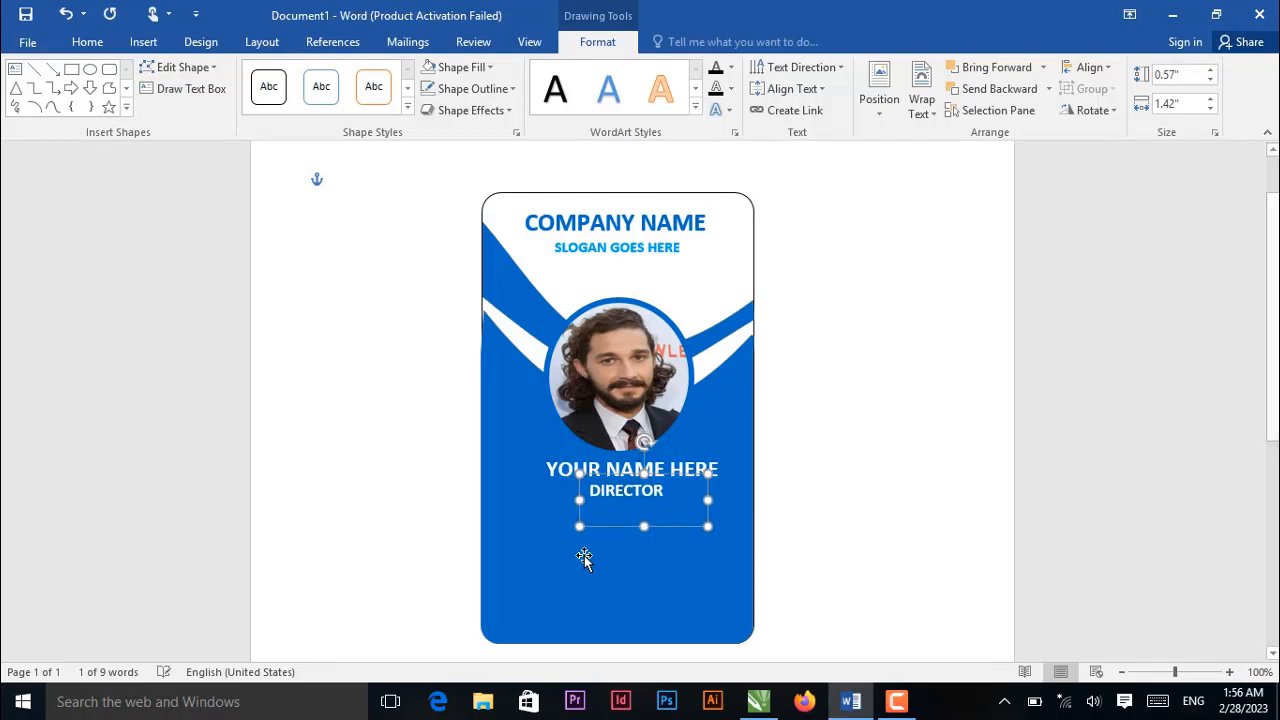
left_click(450, 421)
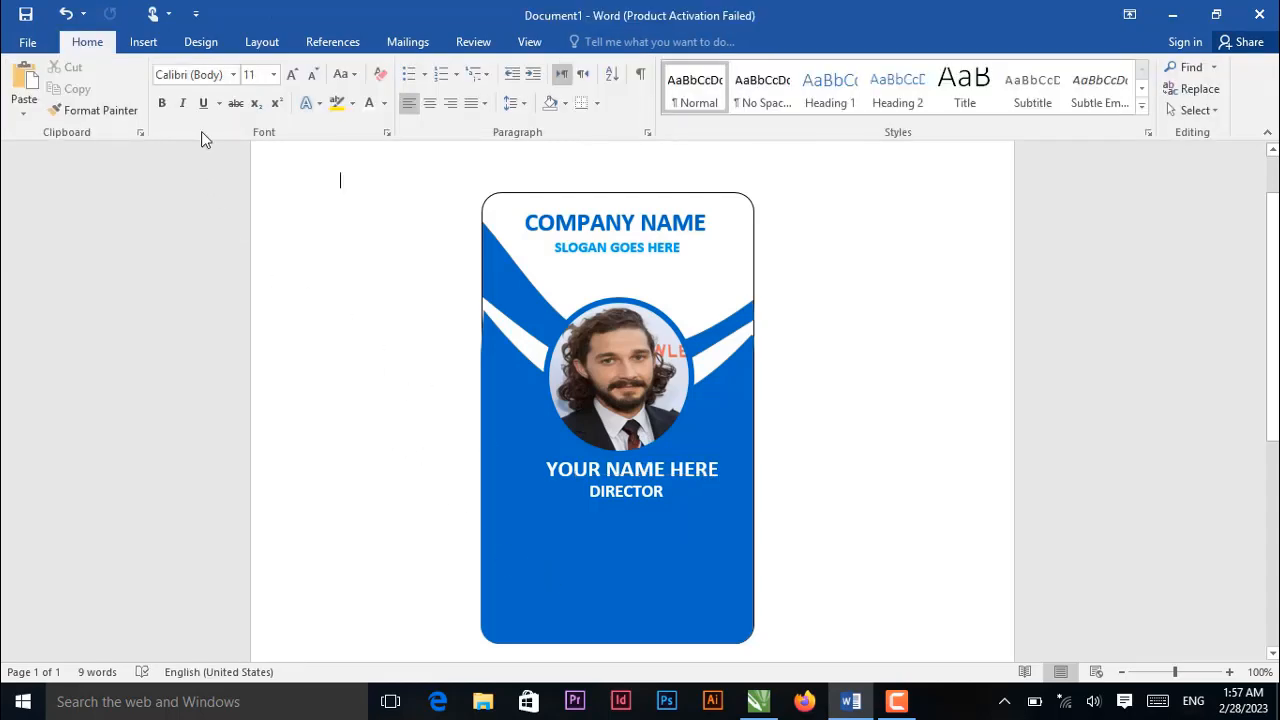
Insert a text box about 0.33" high and 3.01" wide just below DIRECTOR, spanning the card's full width.
left_click(143, 42)
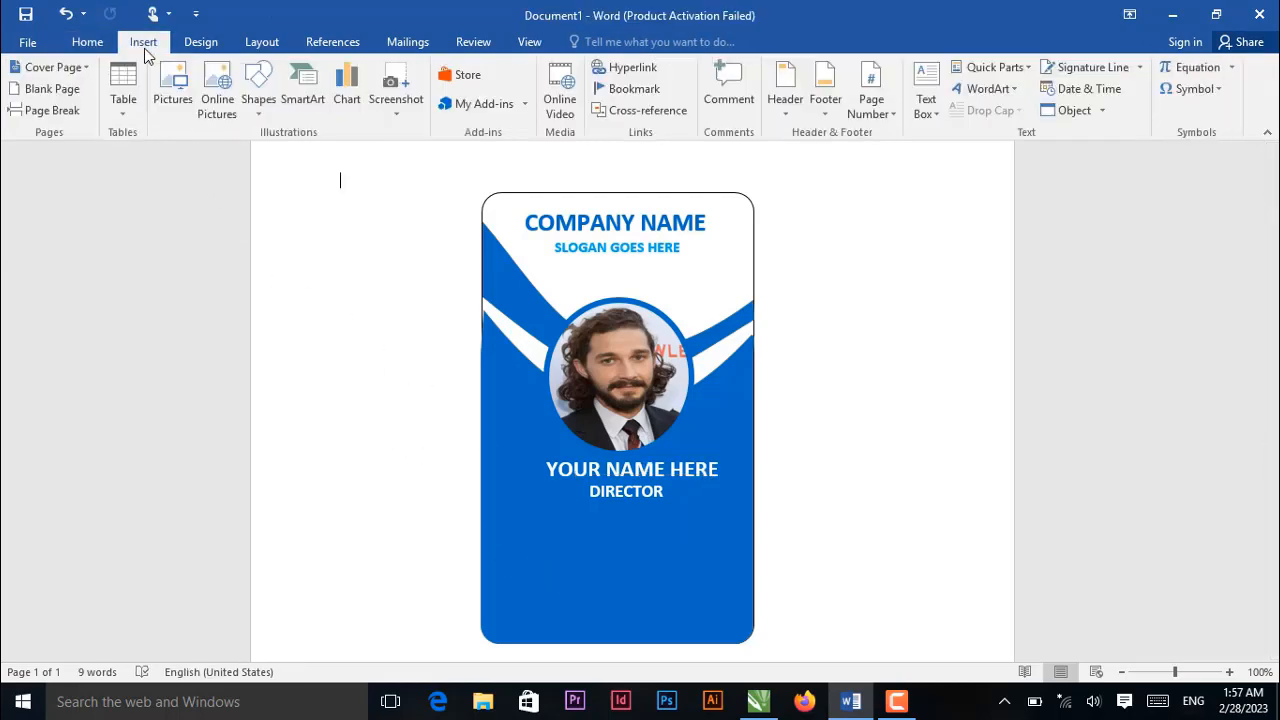
left_click(254, 112)
left_click(254, 152)
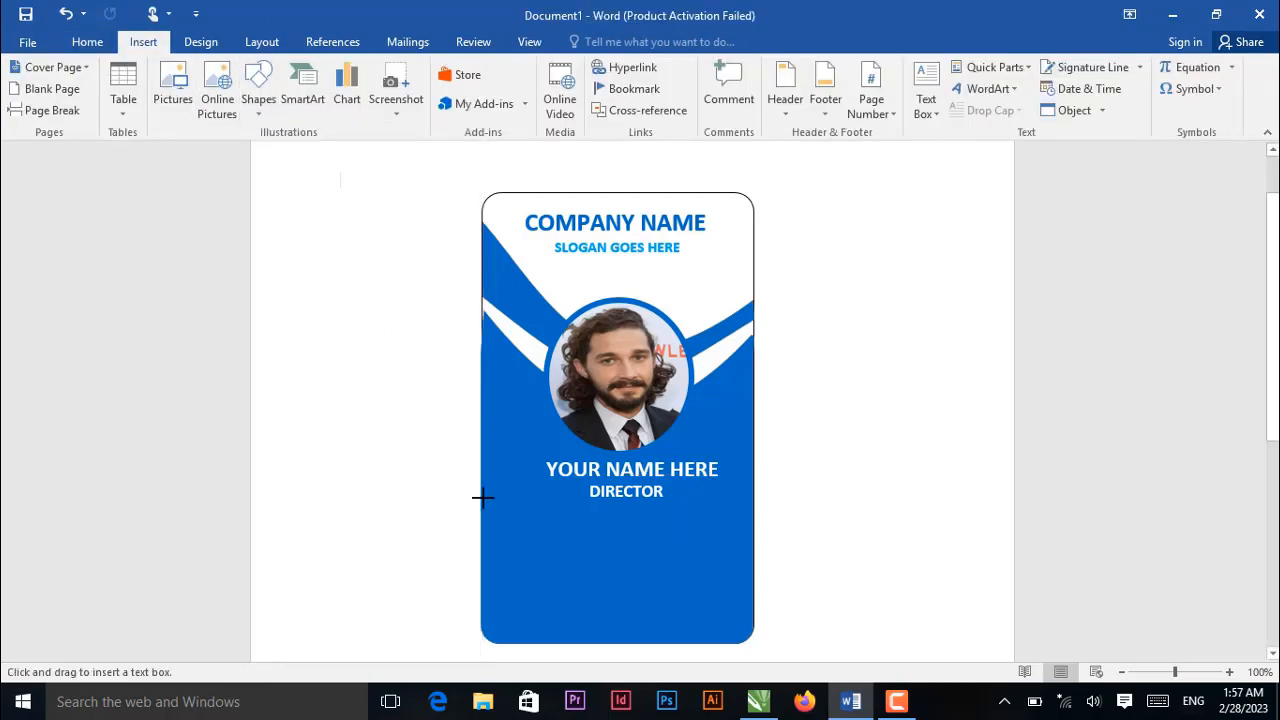
left_click_drag(481, 499, 754, 530)
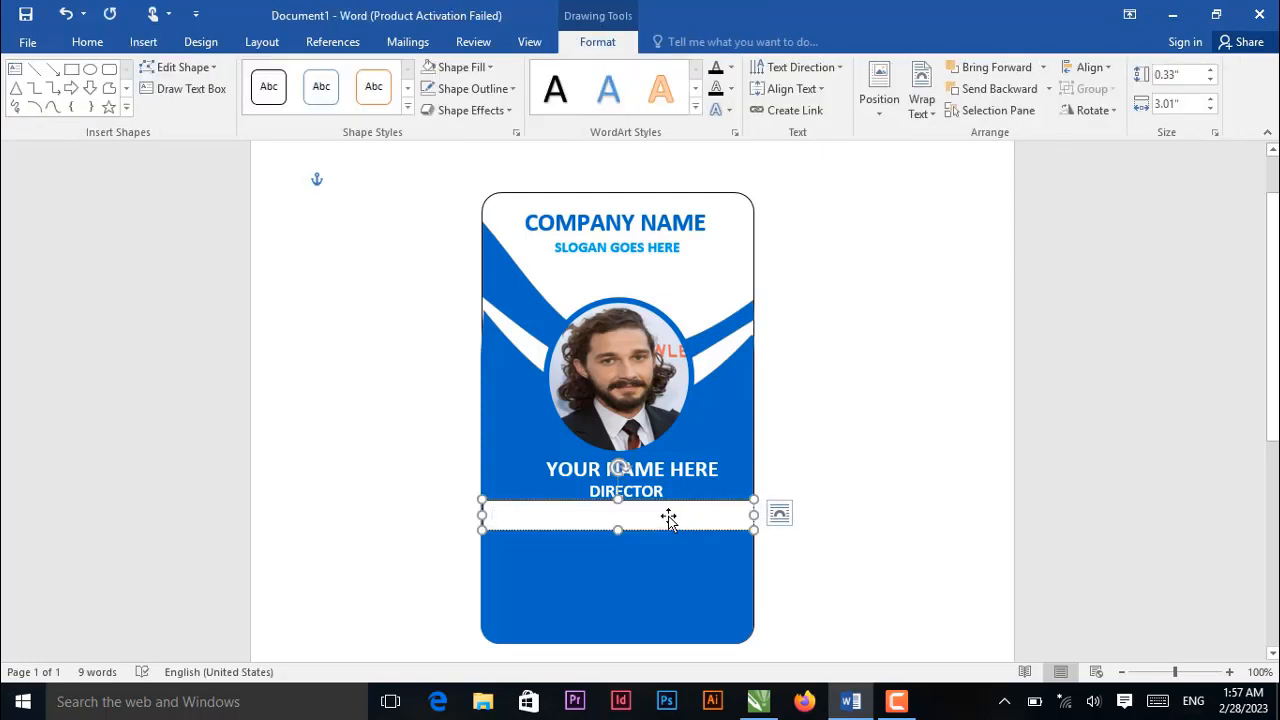
Enter an "ID" label, colon and placeholder ID number in the new text box, formatted bold, white and 14 pt.
type("ID")
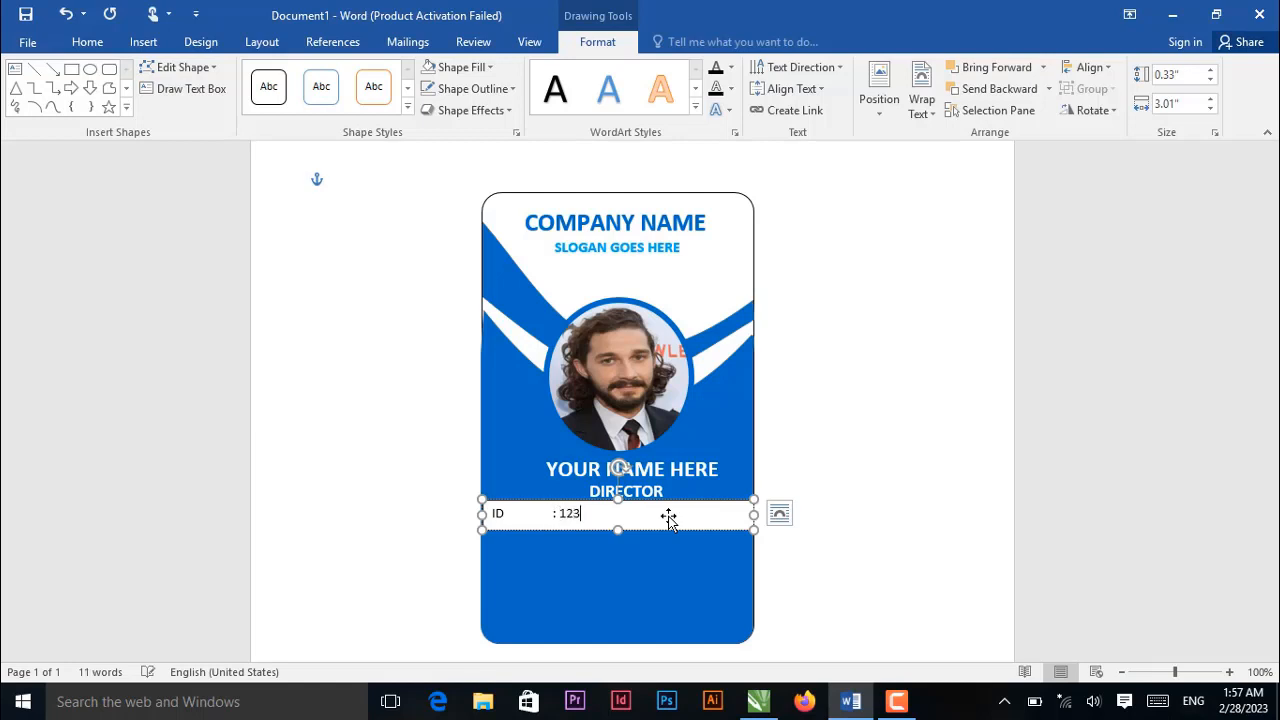
type("000000000")
left_click_drag(650, 514, 488, 513)
left_click(628, 452)
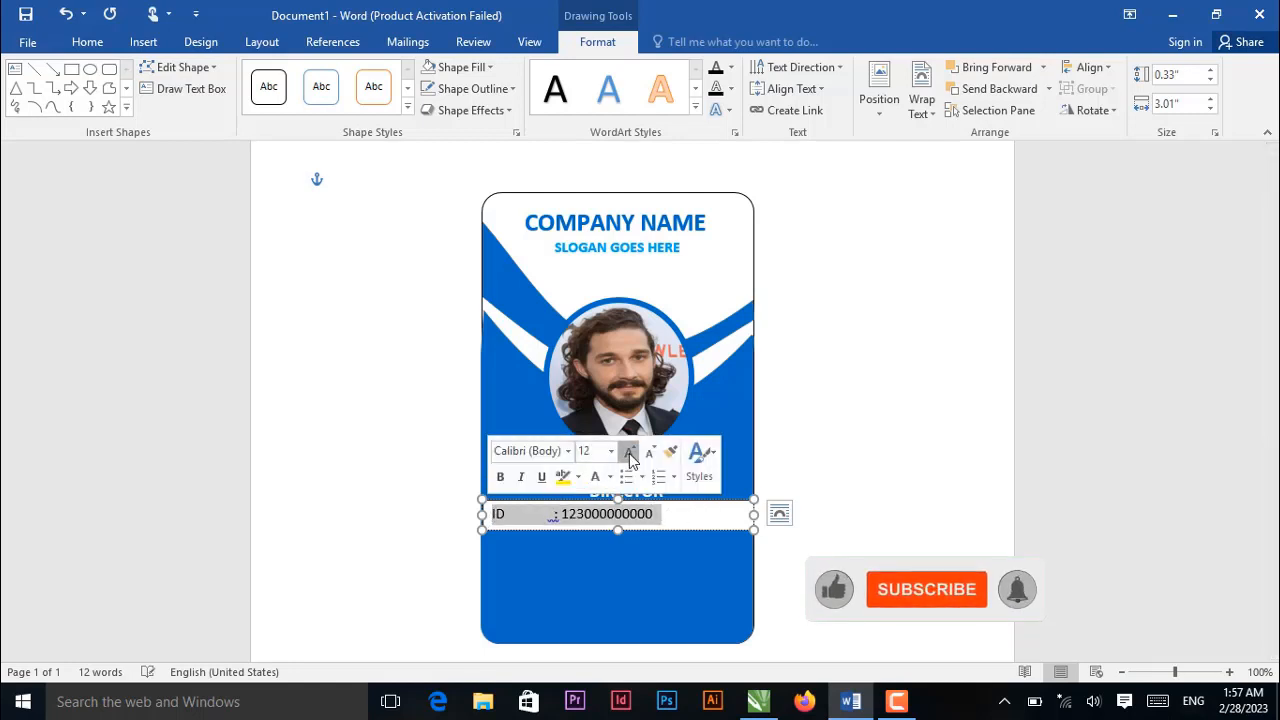
left_click(628, 452)
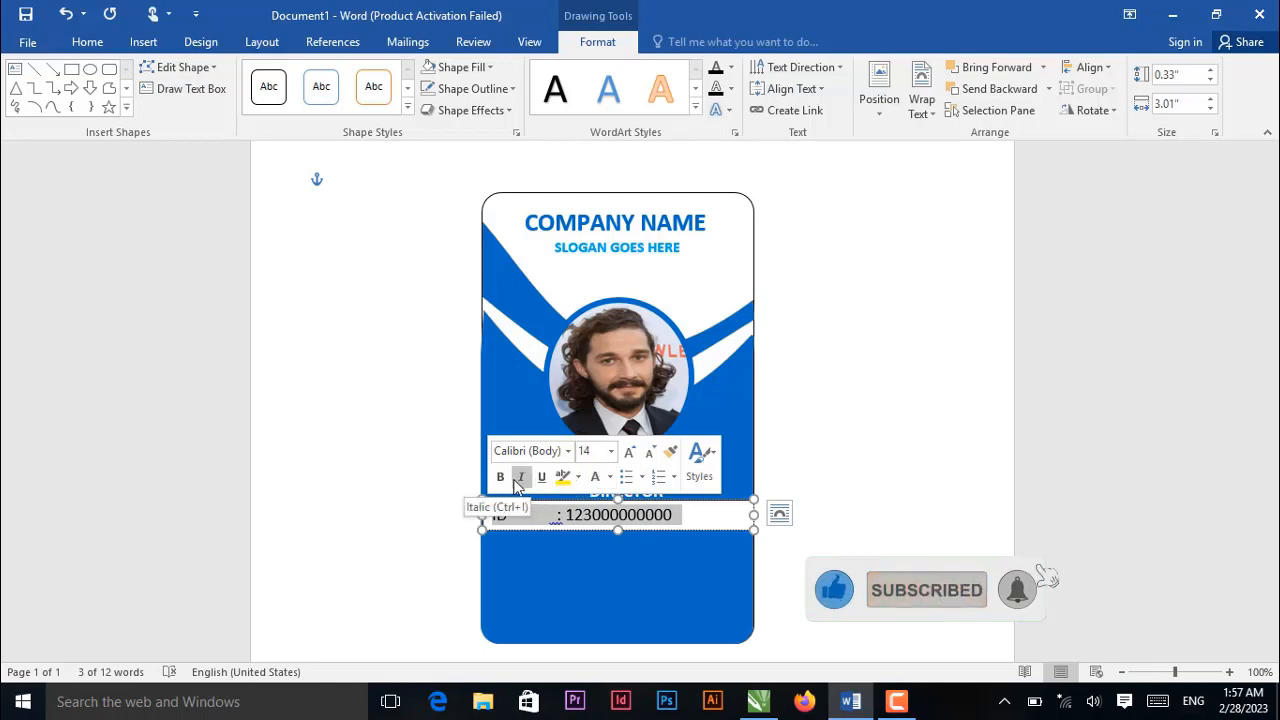
left_click(594, 477)
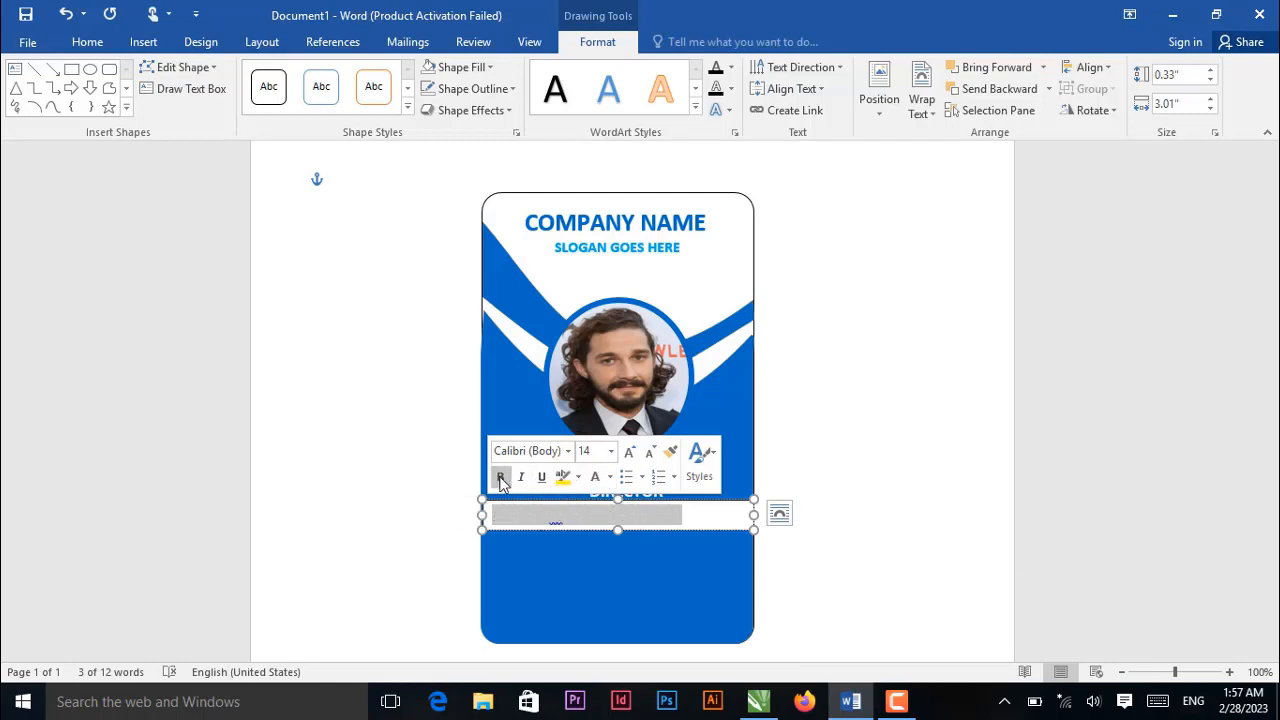
Remove the fill and outline from the ID text box.
left_click(458, 67)
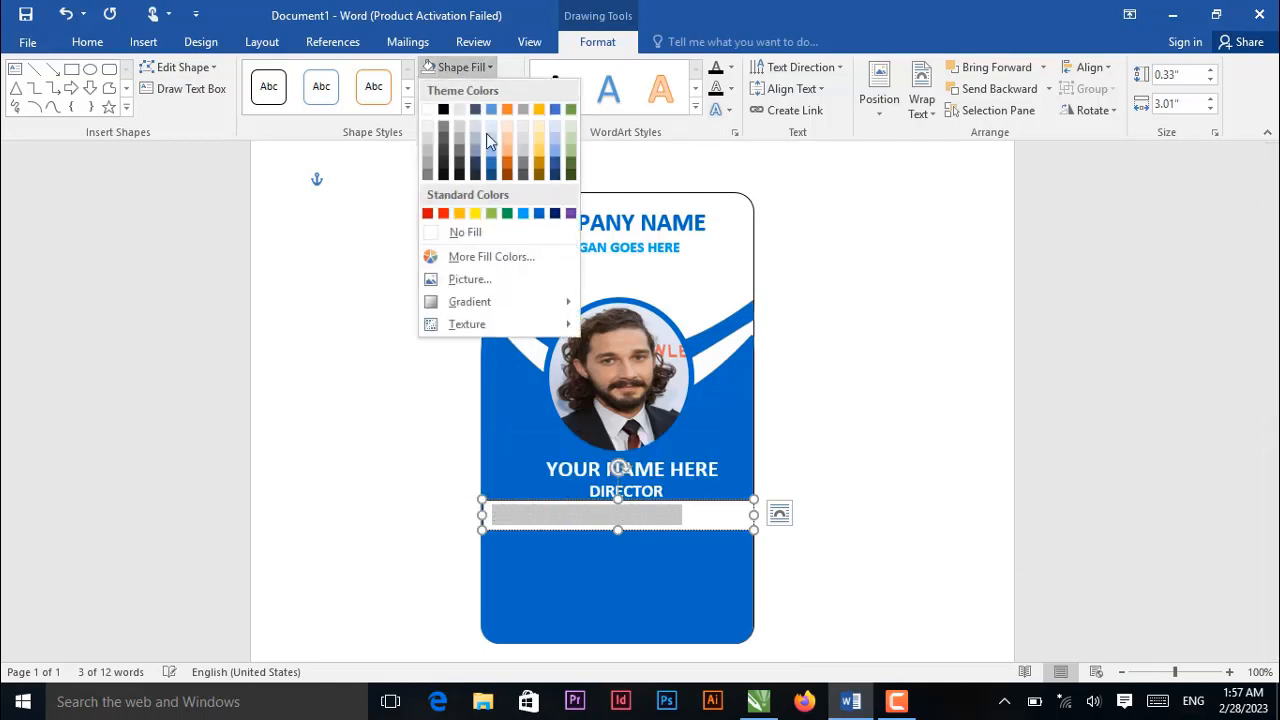
left_click(467, 232)
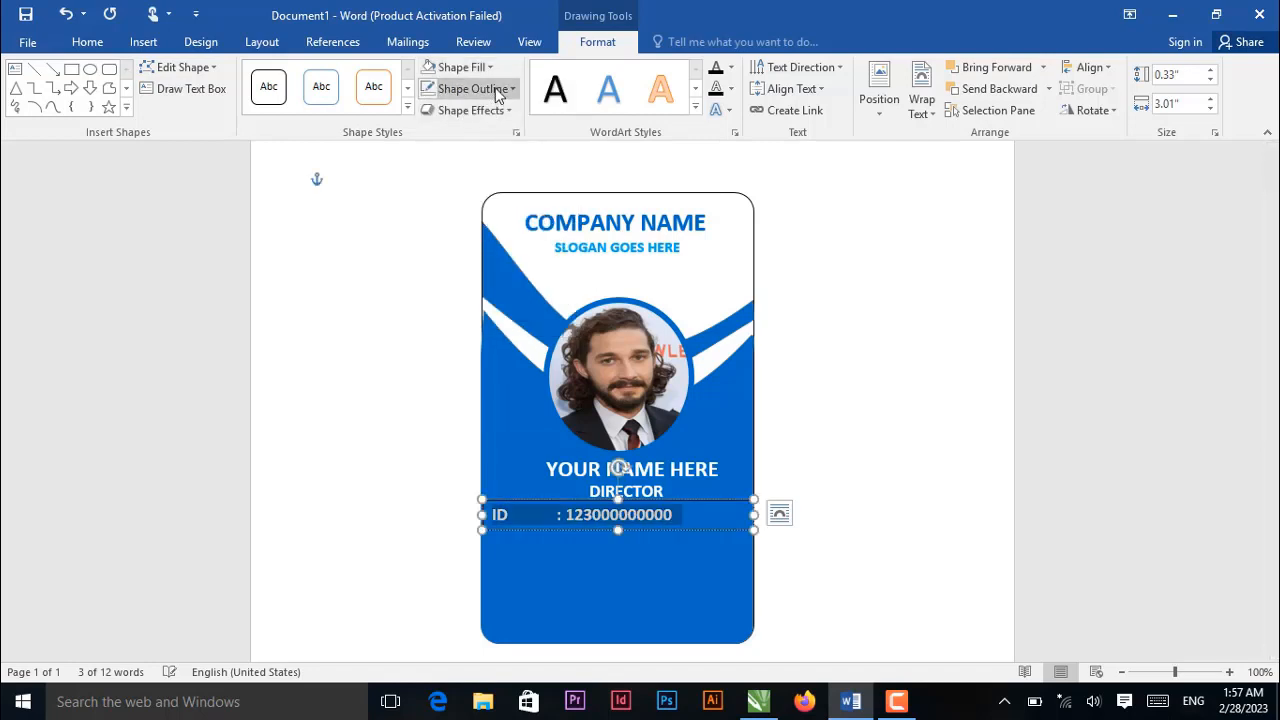
left_click(495, 88)
left_click(476, 252)
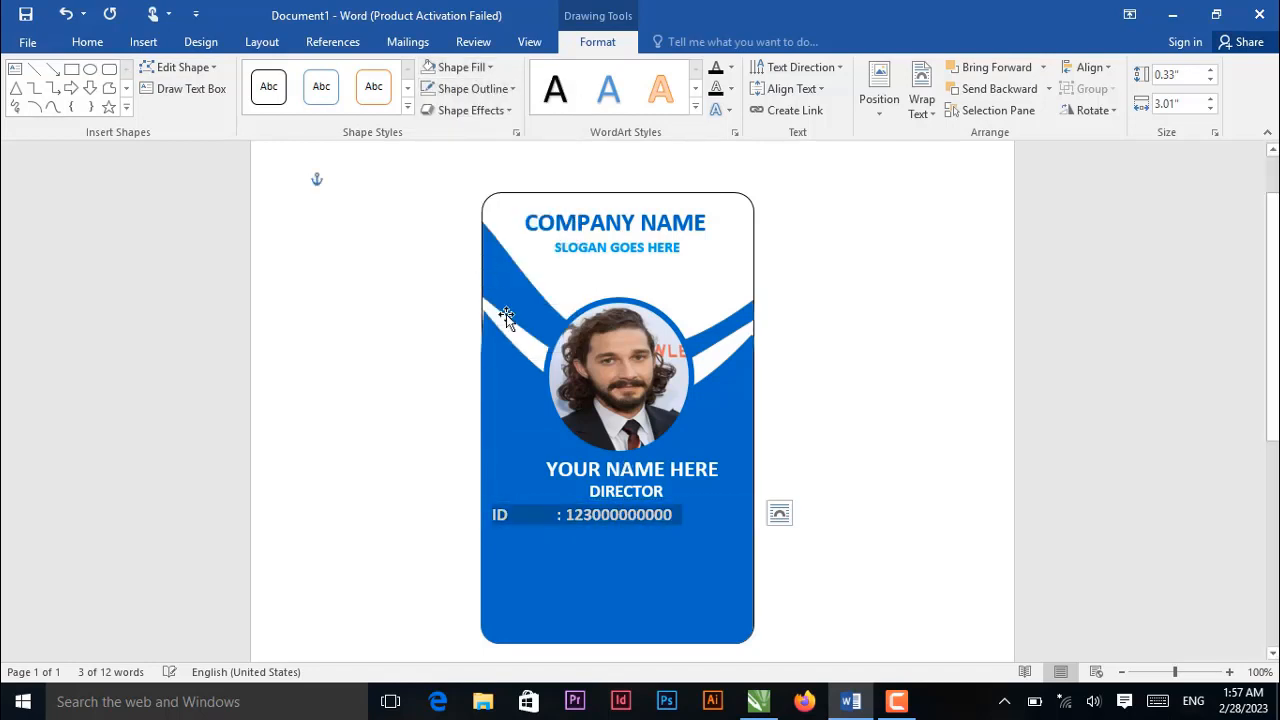
Narrow the ID text box to about 2.23" and place it slightly lower, centered beneath DIRECTOR.
left_click_drag(740, 514, 714, 543)
left_click_drag(526, 525, 538, 525)
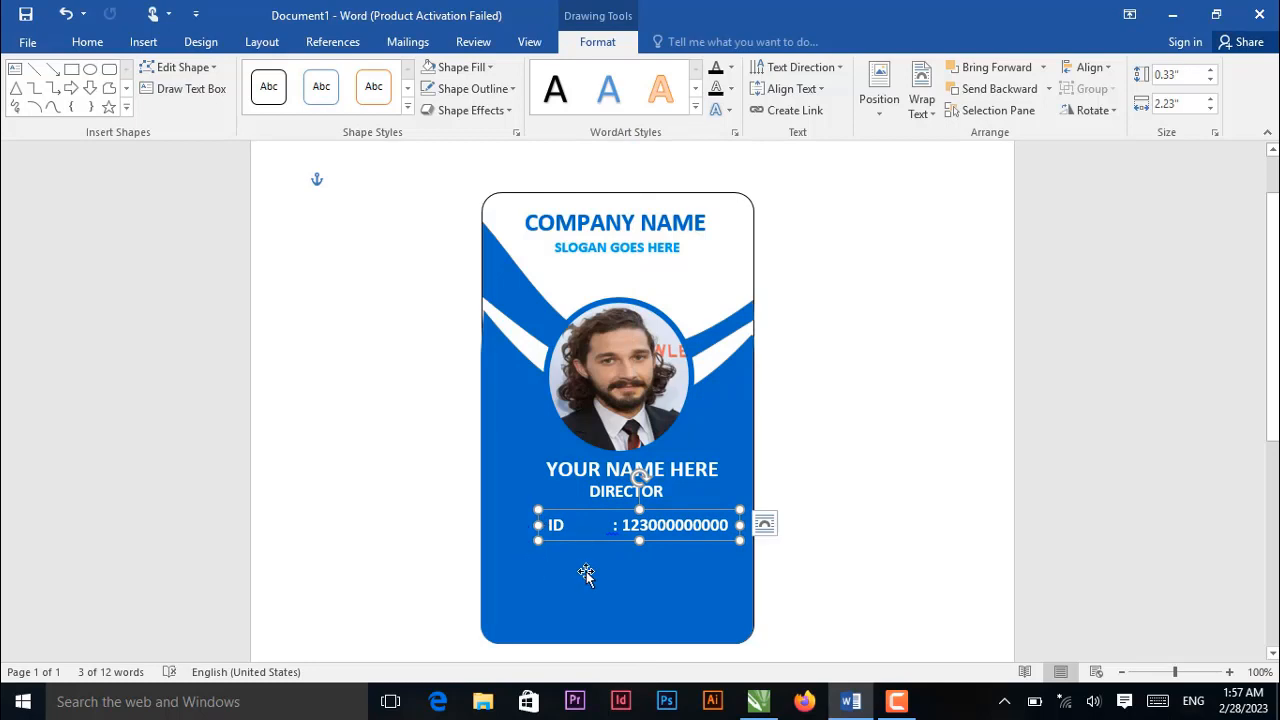
Duplicate the ID line directly below itself and change the copy to read "Blood : AB".
key("ctrl+c")
key("ctrl+v")
left_click_drag(597, 556, 588, 561)
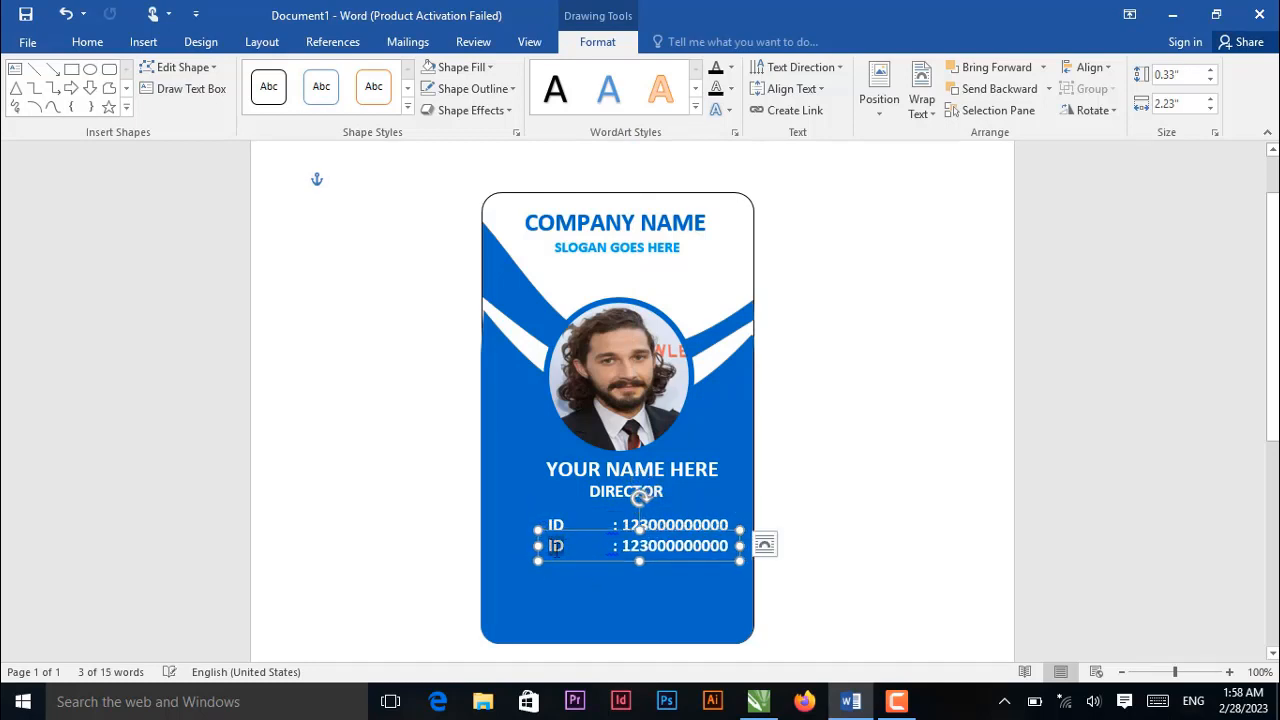
double_click(556, 546)
type("Bloo")
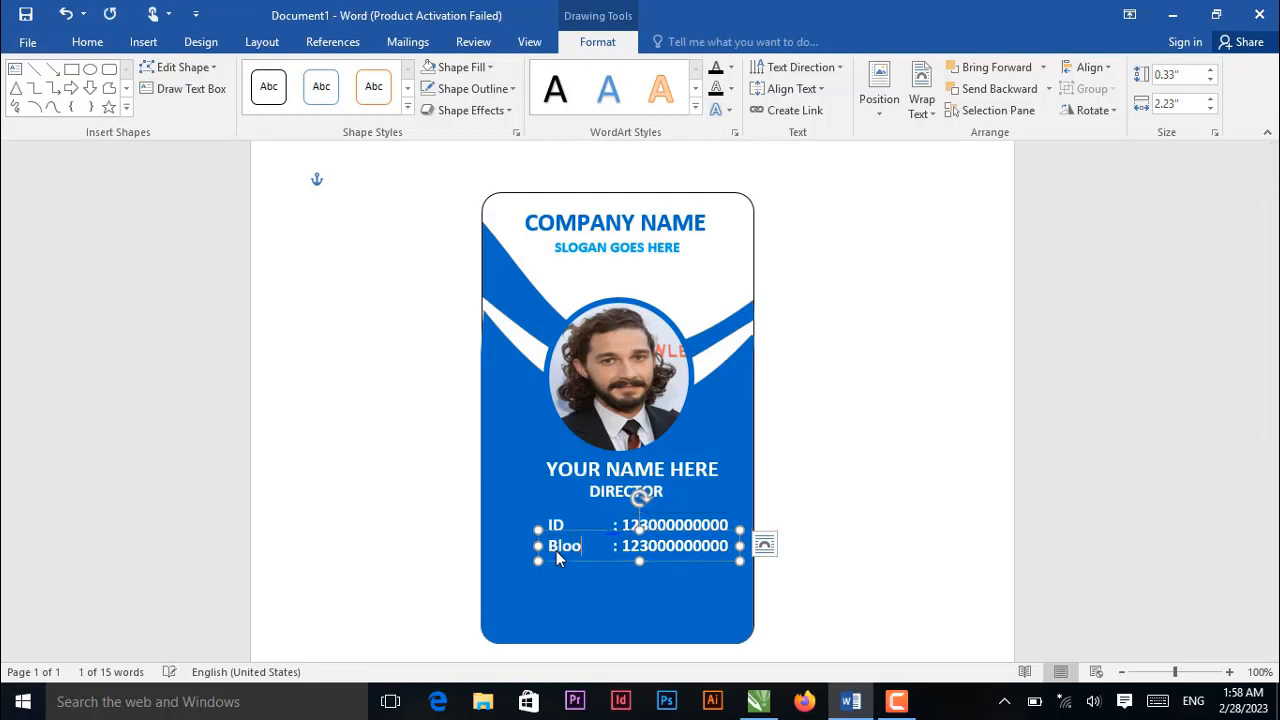
type("d")
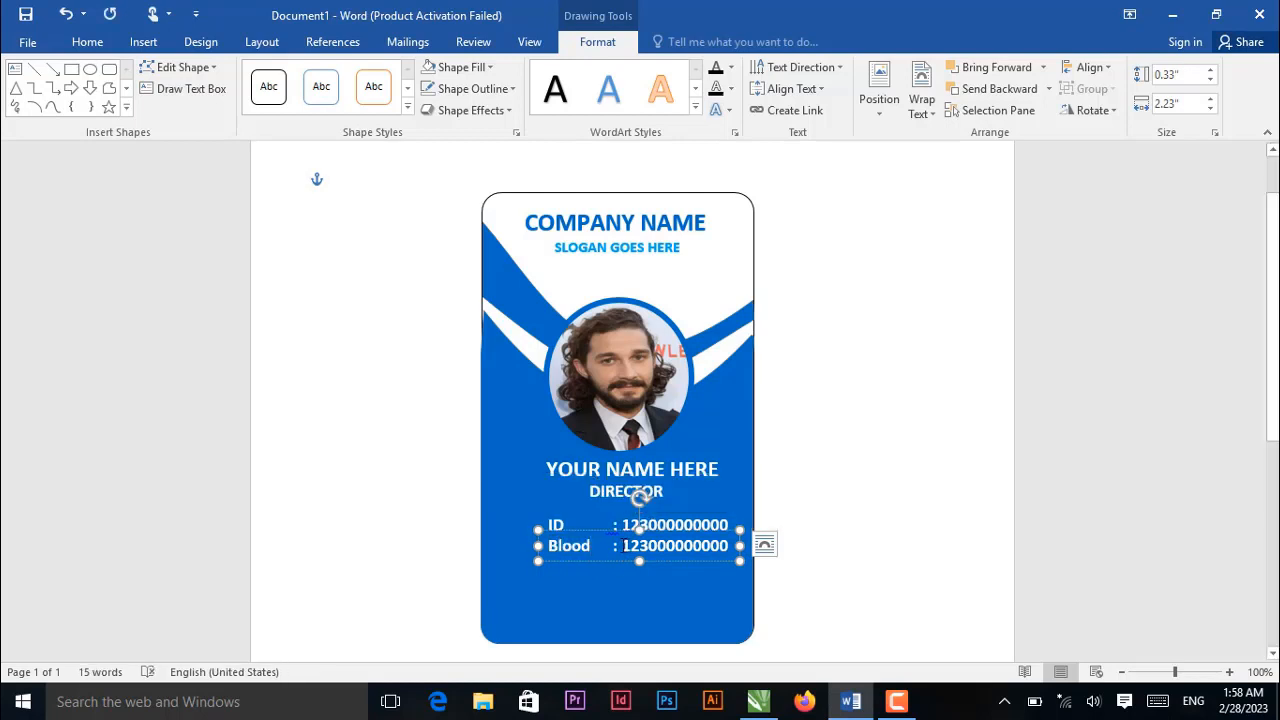
left_click(724, 545)
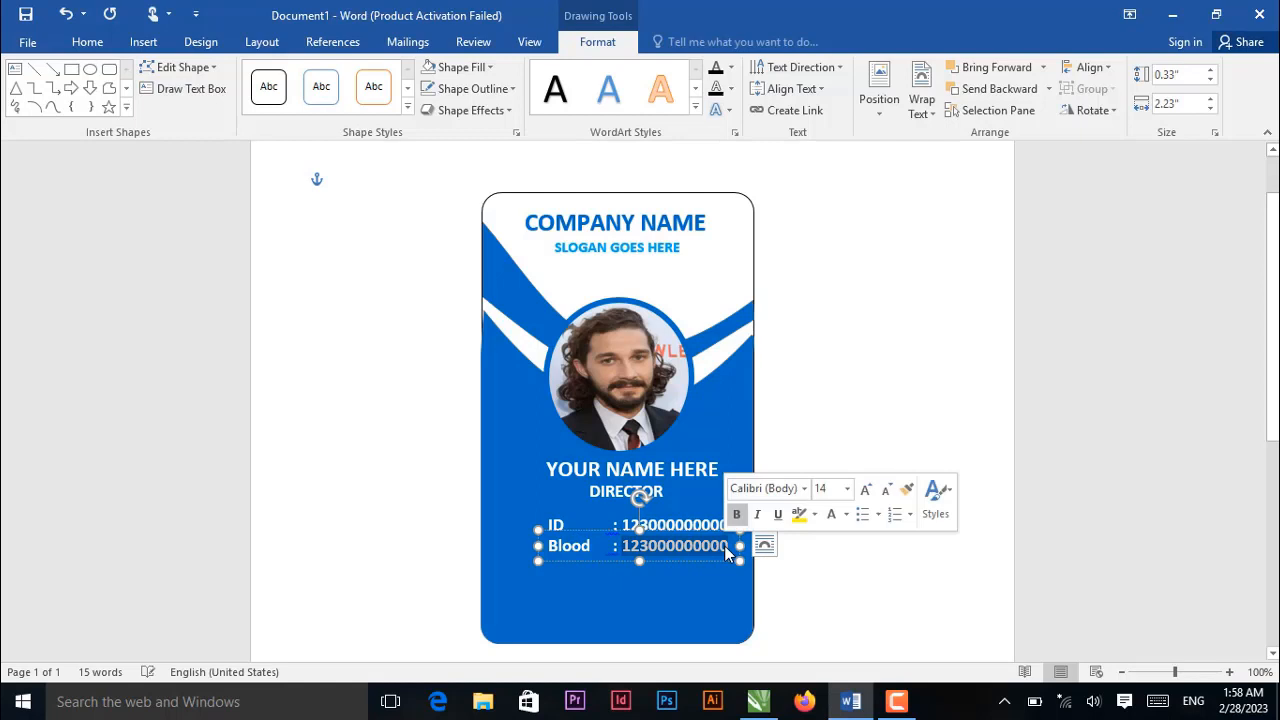
type("a")
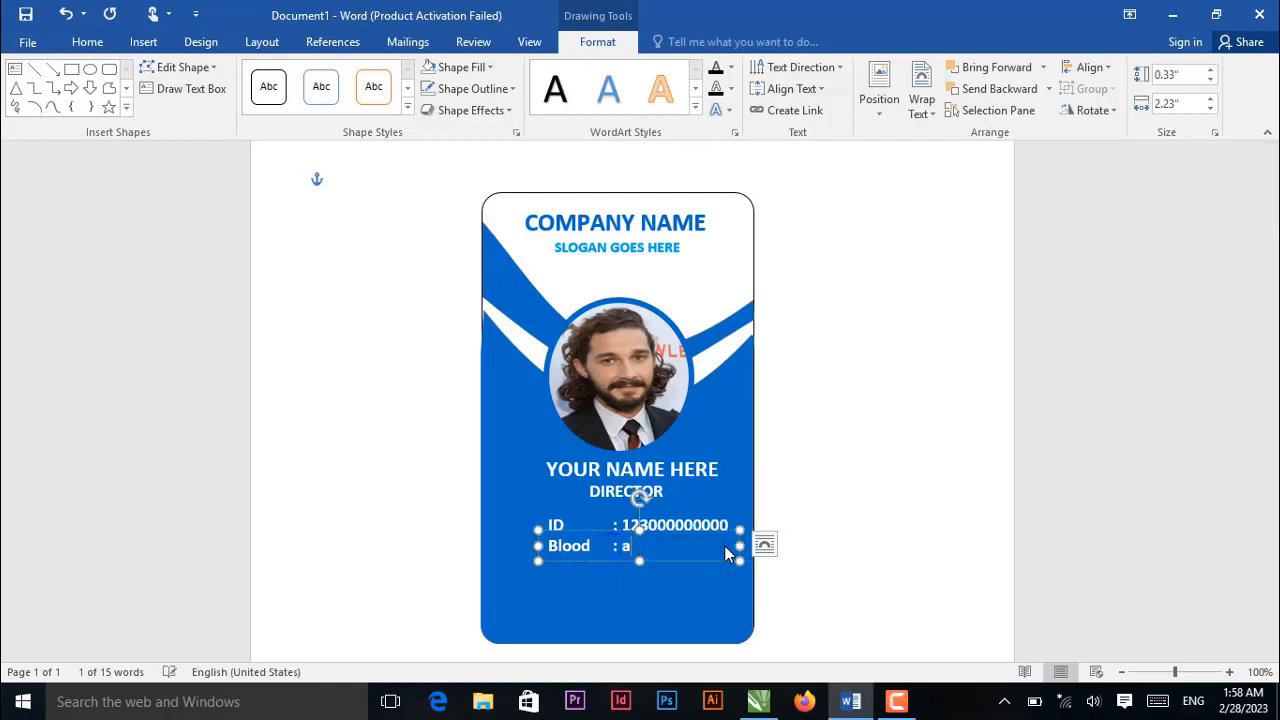
key("BackSpace")
type("AB")
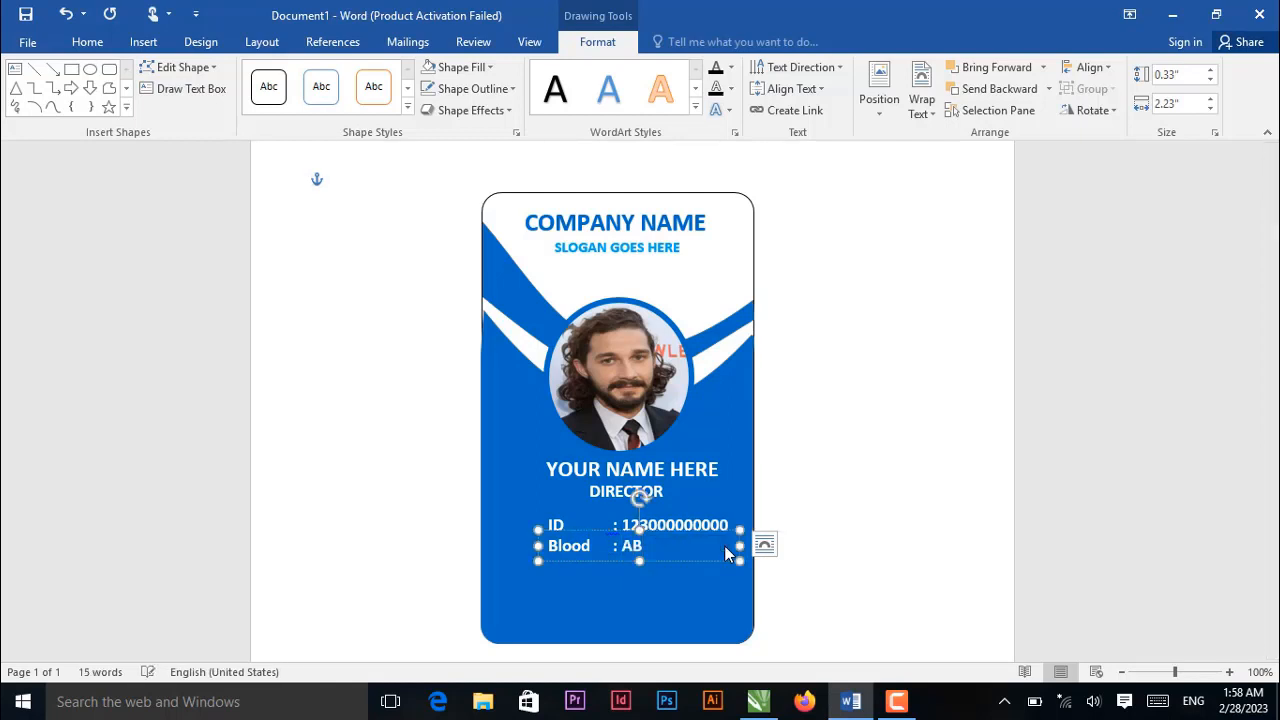
Duplicate the Blood line directly below itself and change the copy to an "Email" label with a sample e-mail address.
key("ctrl+v")
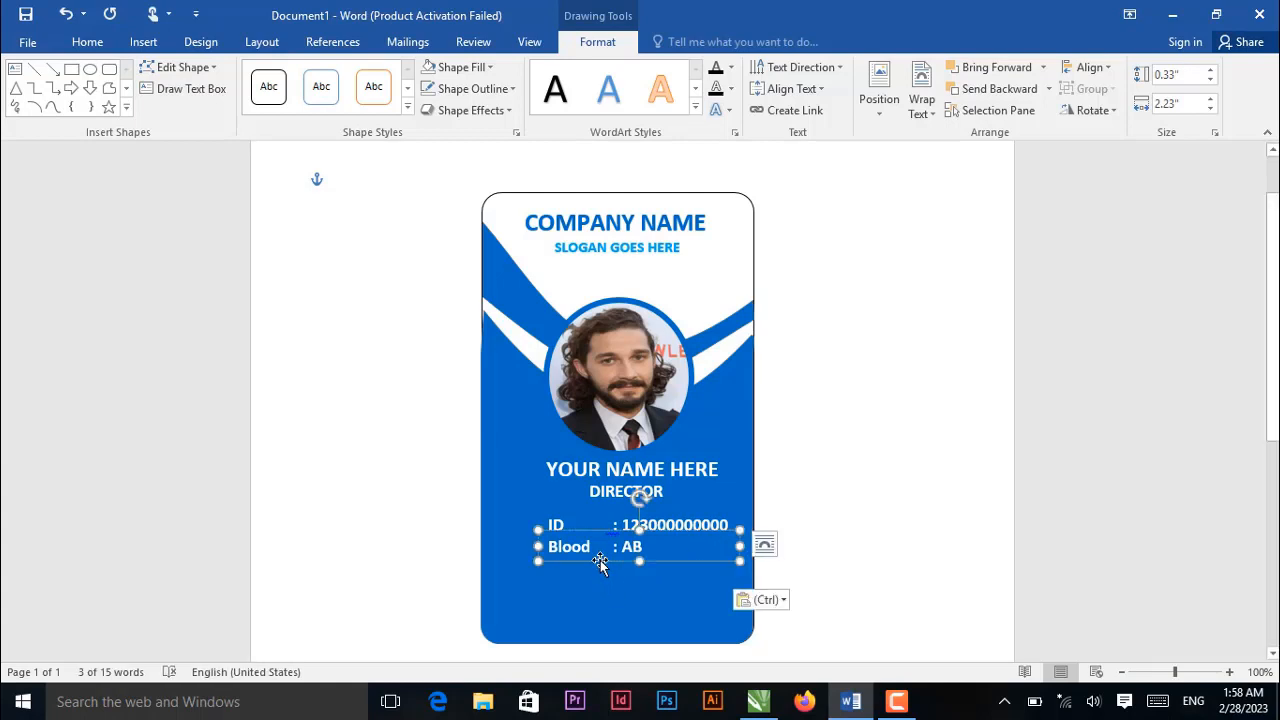
left_click_drag(600, 561, 588, 585)
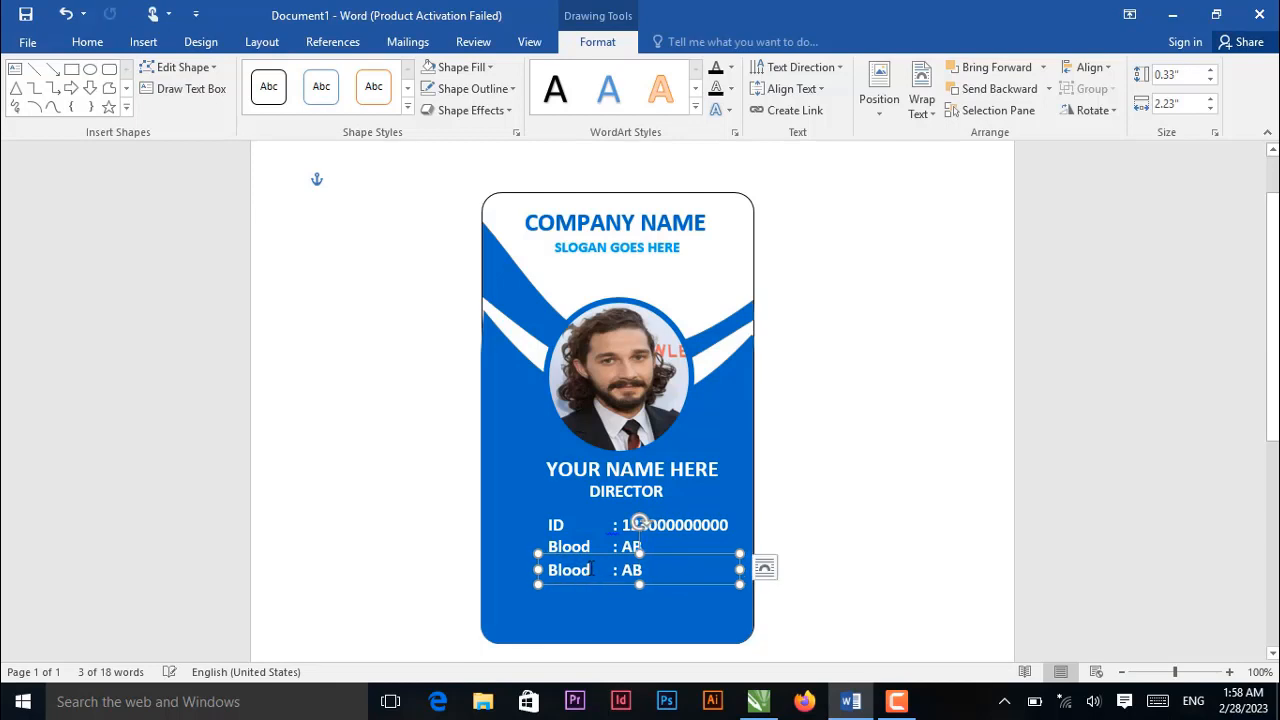
double_click(568, 570)
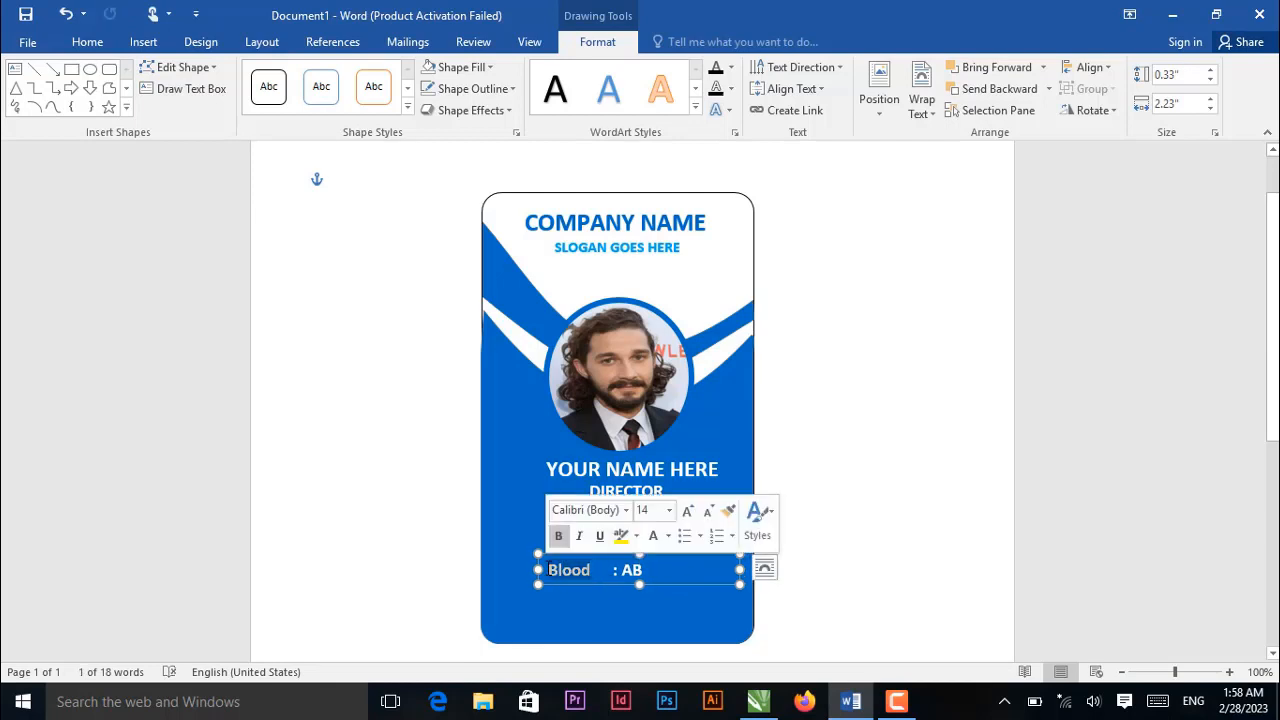
type("Emai")
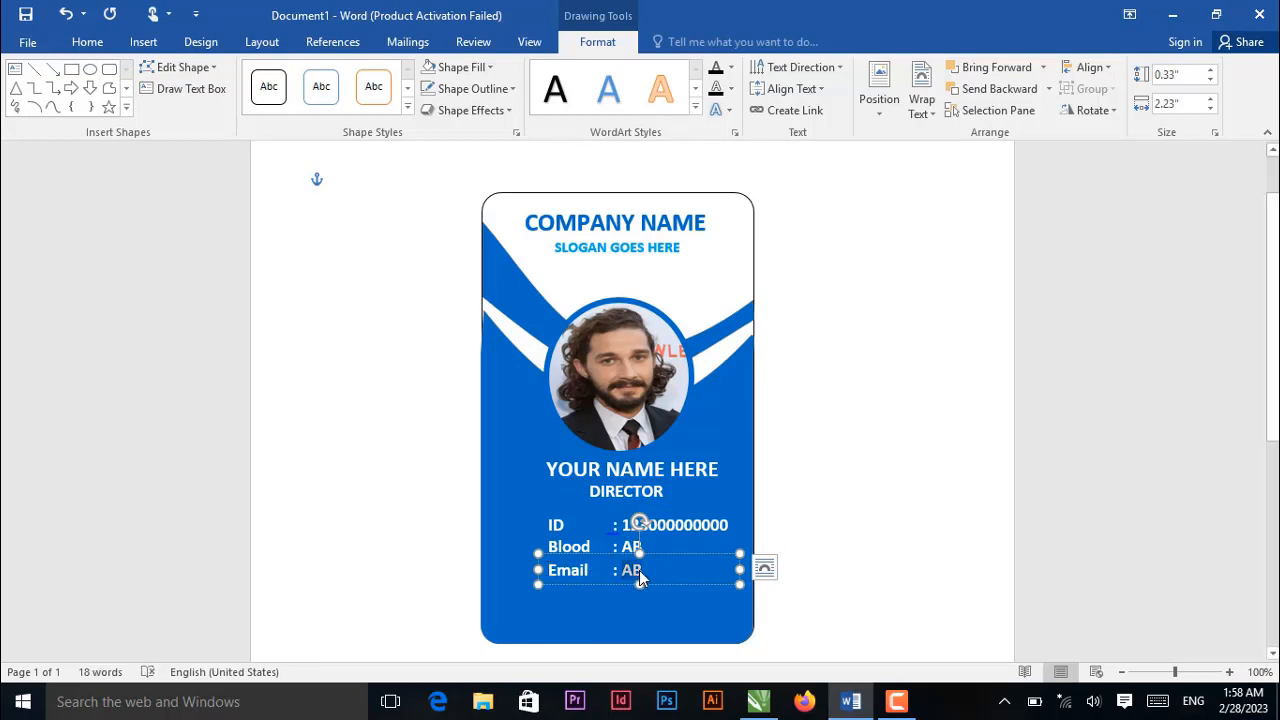
double_click(636, 570)
type("Simple@gmail")
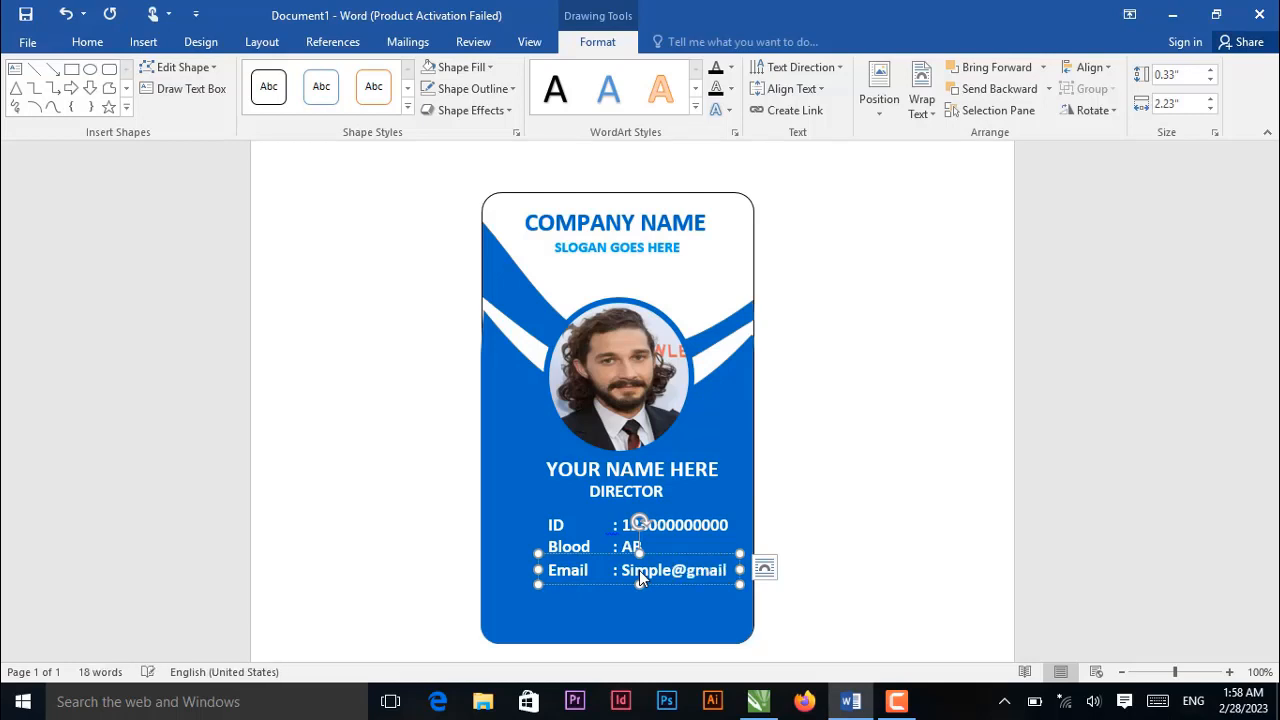
key("BackSpace")
key("BackSpace")
key("BackSpace")
key("BackSpace")
key("BackSpace")
key("BackSpace")
key("BackSpace")
key("BackSpace")
key("BackSpace")
key("BackSpace")
key("BackSpace")
key("BackSpace")
Widen the Email text box leftward to about 2.69" and reduce the e-mail address text to 12 pt.
left_click_drag(528, 567, 487, 568)
left_click_drag(716, 571, 574, 570)
left_click(757, 513)
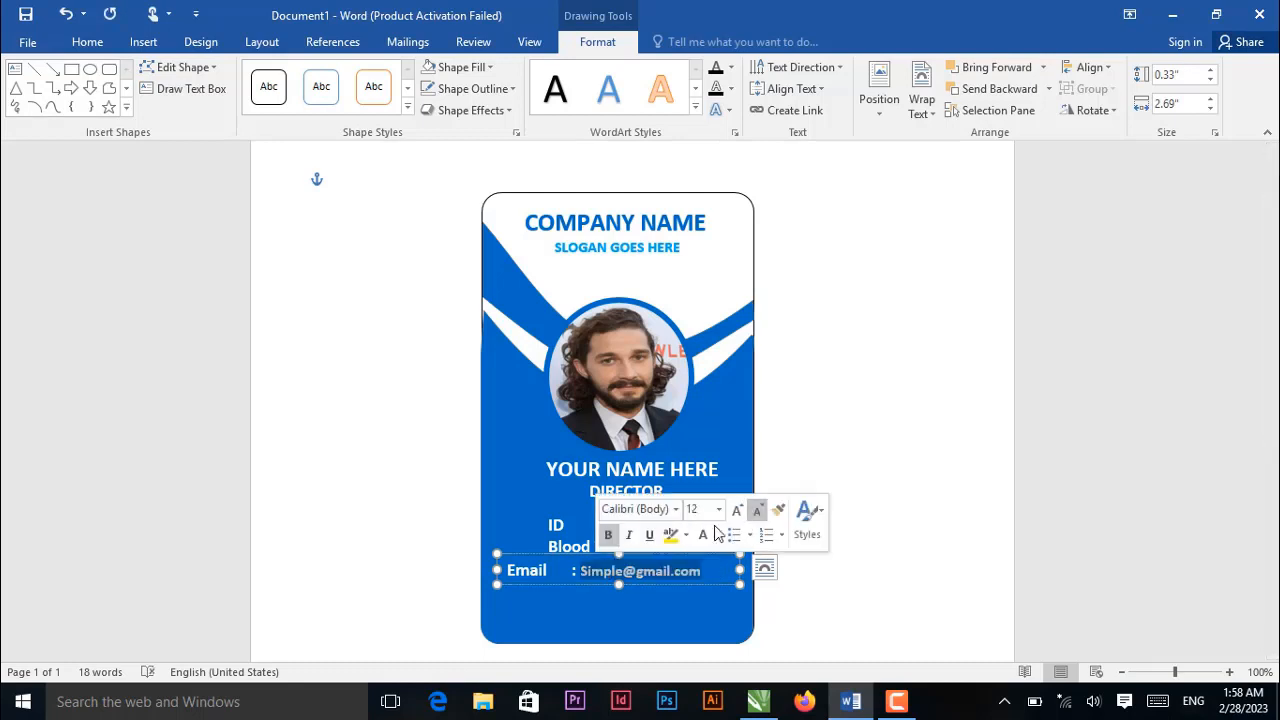
Narrow the Email text box to about 2.48" and align its label and colon beneath the Blood line.
mouse_move(740, 569)
left_mouse_down()
mouse_move(710, 569)
mouse_move(721, 571)
left_mouse_up()
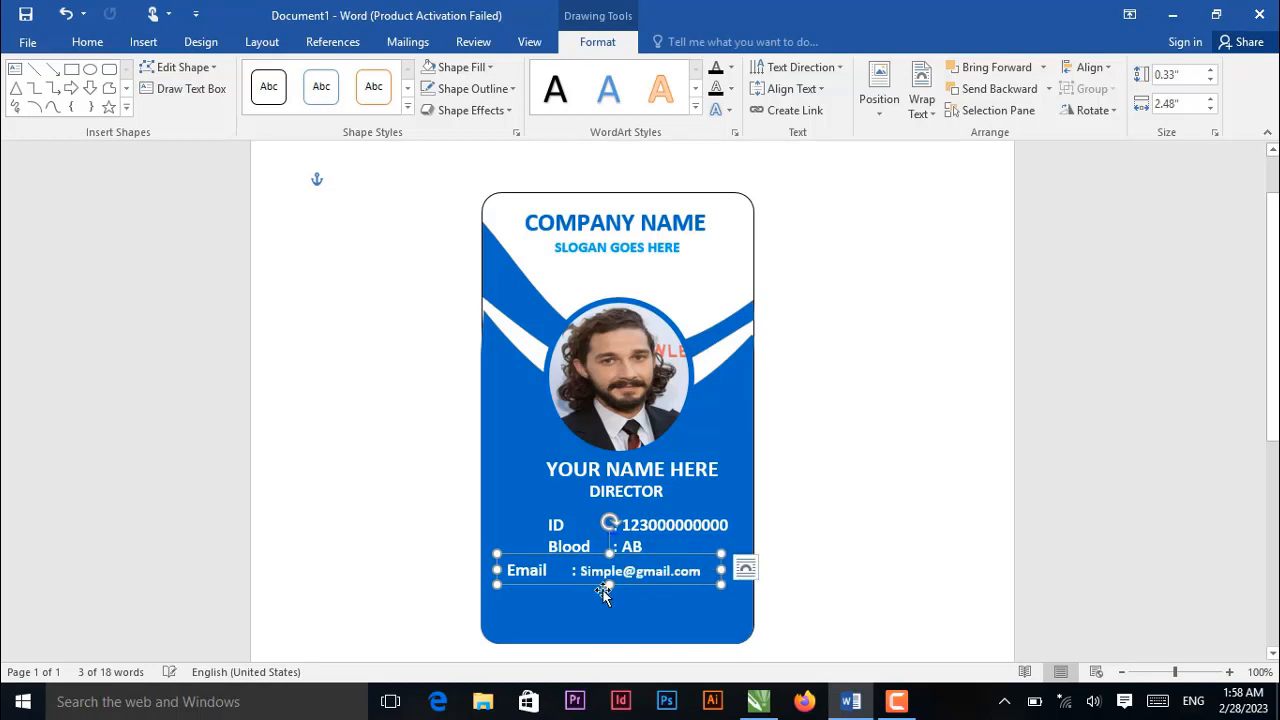
left_click_drag(584, 592, 608, 589)
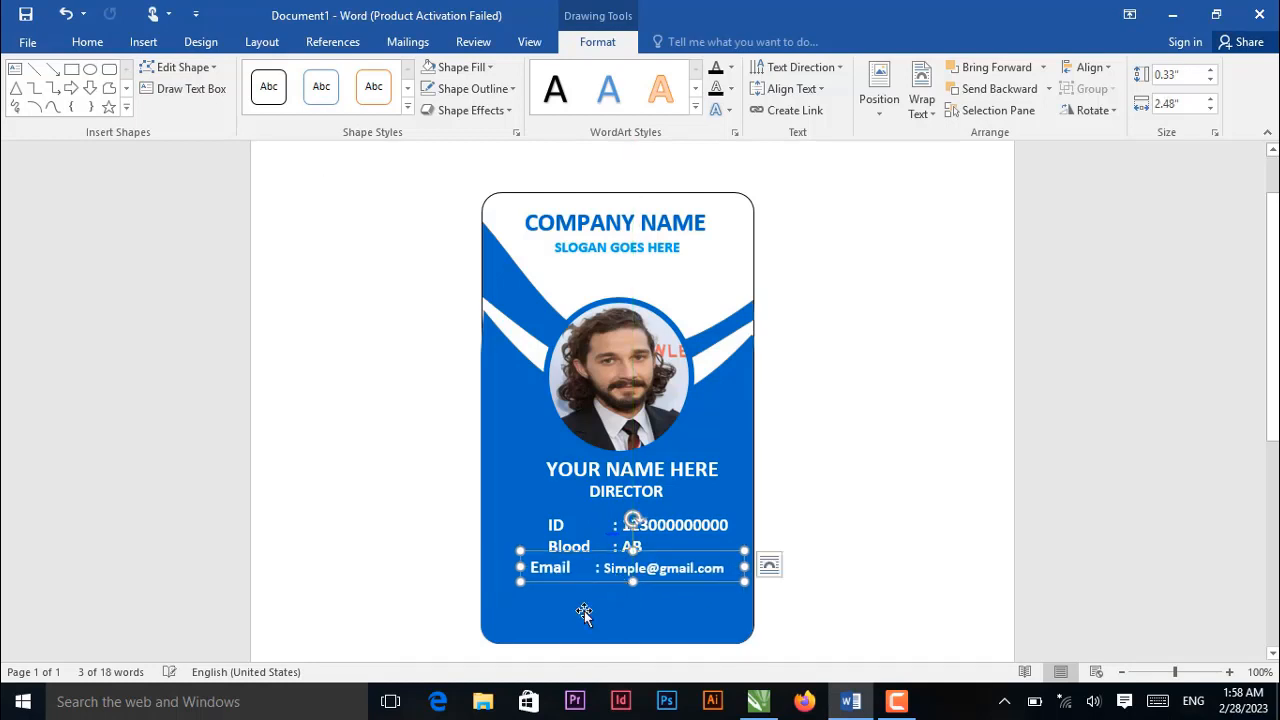
key("Right")
key("Right")
key("Right")
key("Right")
key("Right")
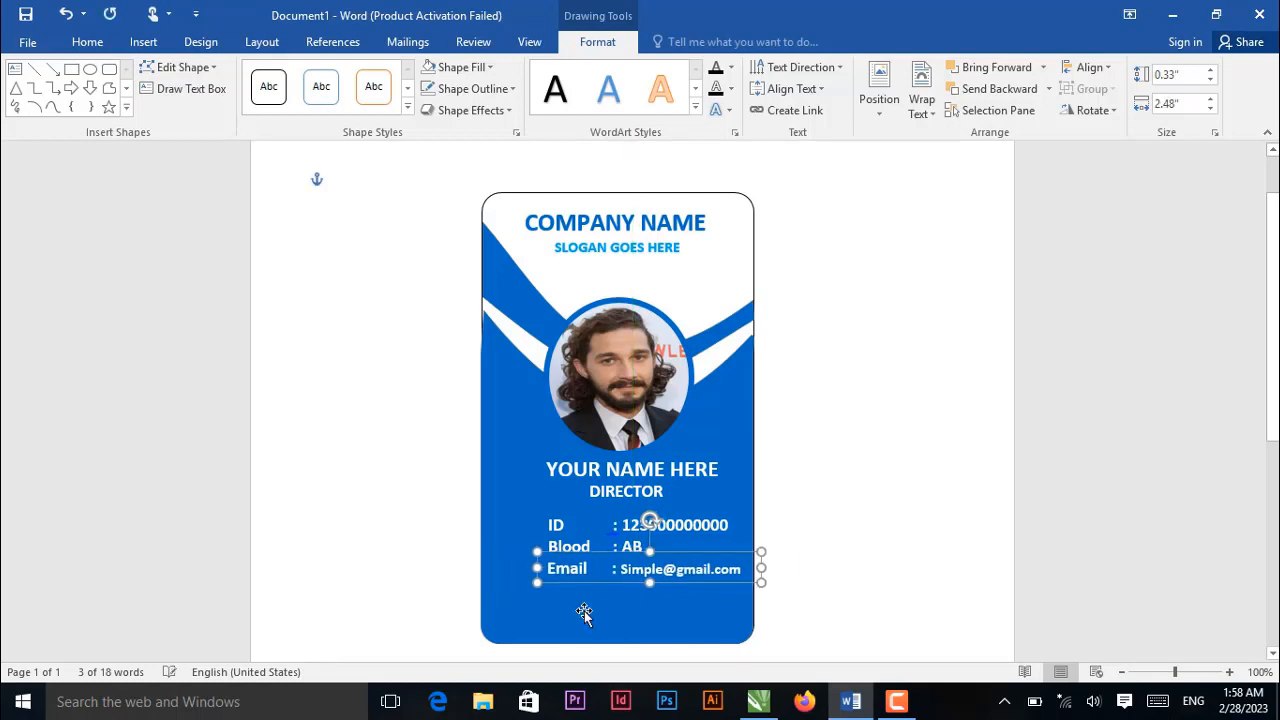
left_click_drag(626, 584, 626, 583)
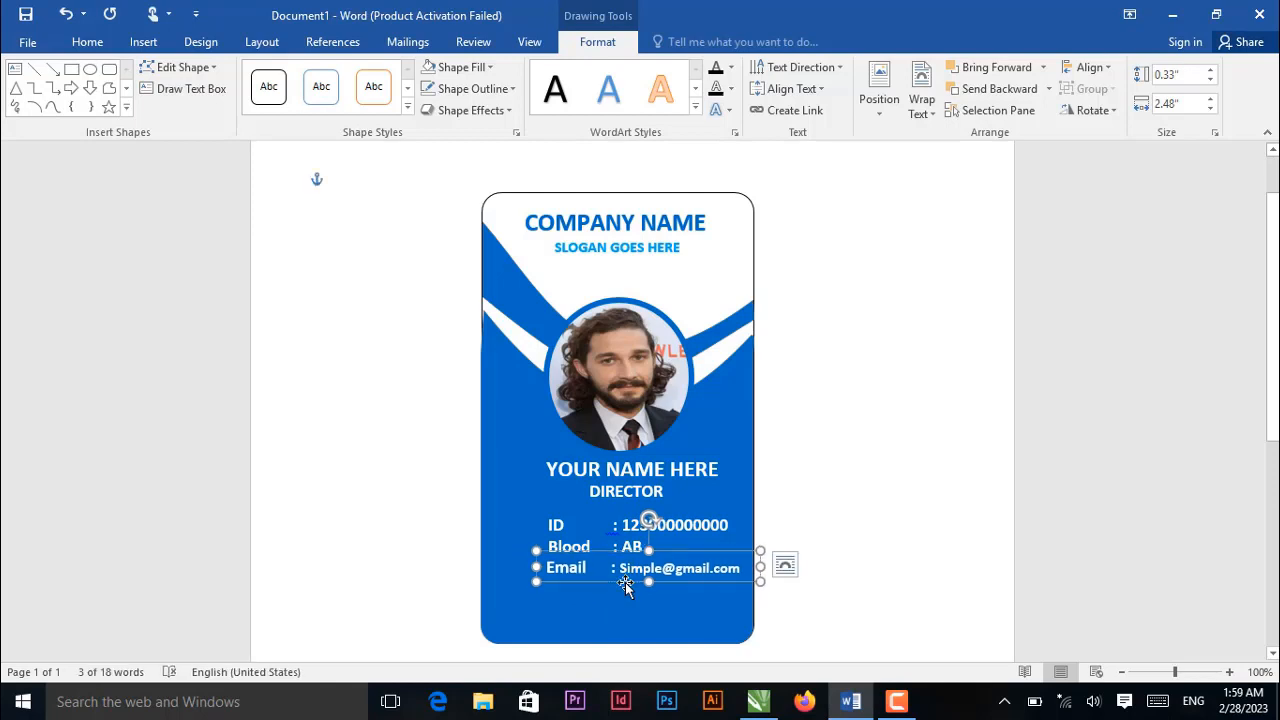
Duplicate the Email line just below itself and change the copy's label to "Phone".
key("ctrl+v")
left_click_drag(611, 597, 502, 594)
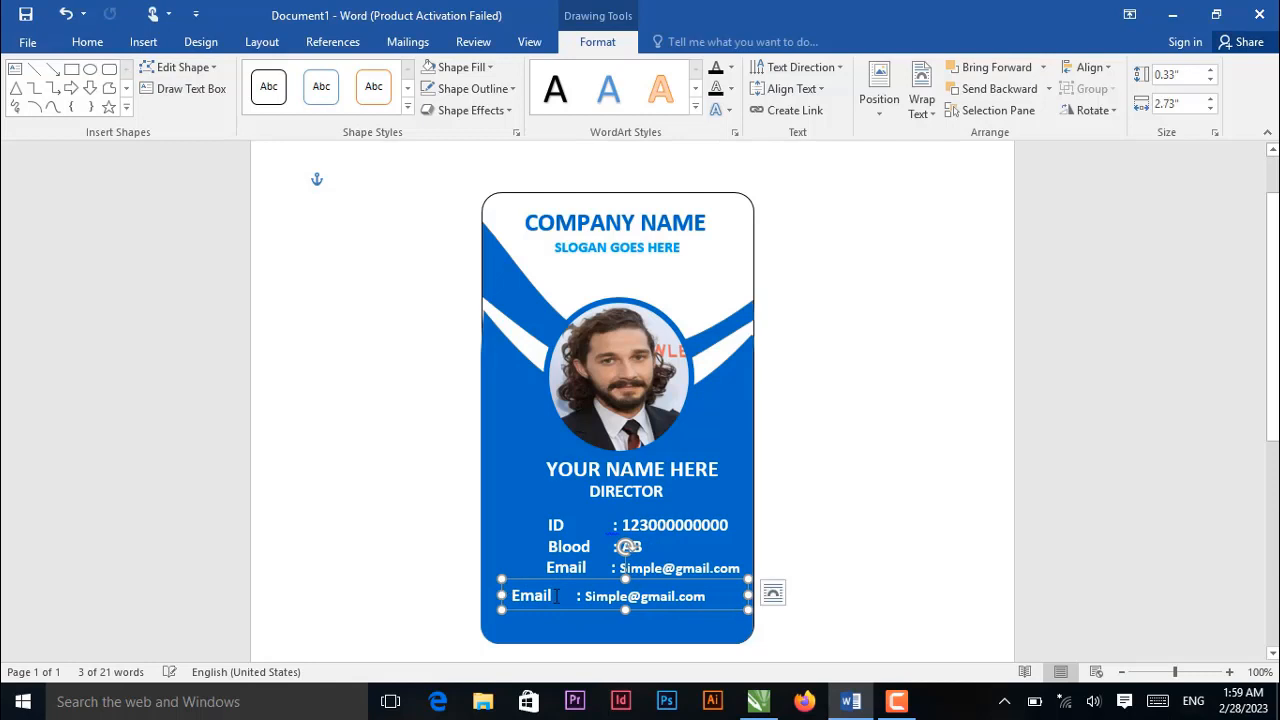
double_click(531, 595)
type("Phone")
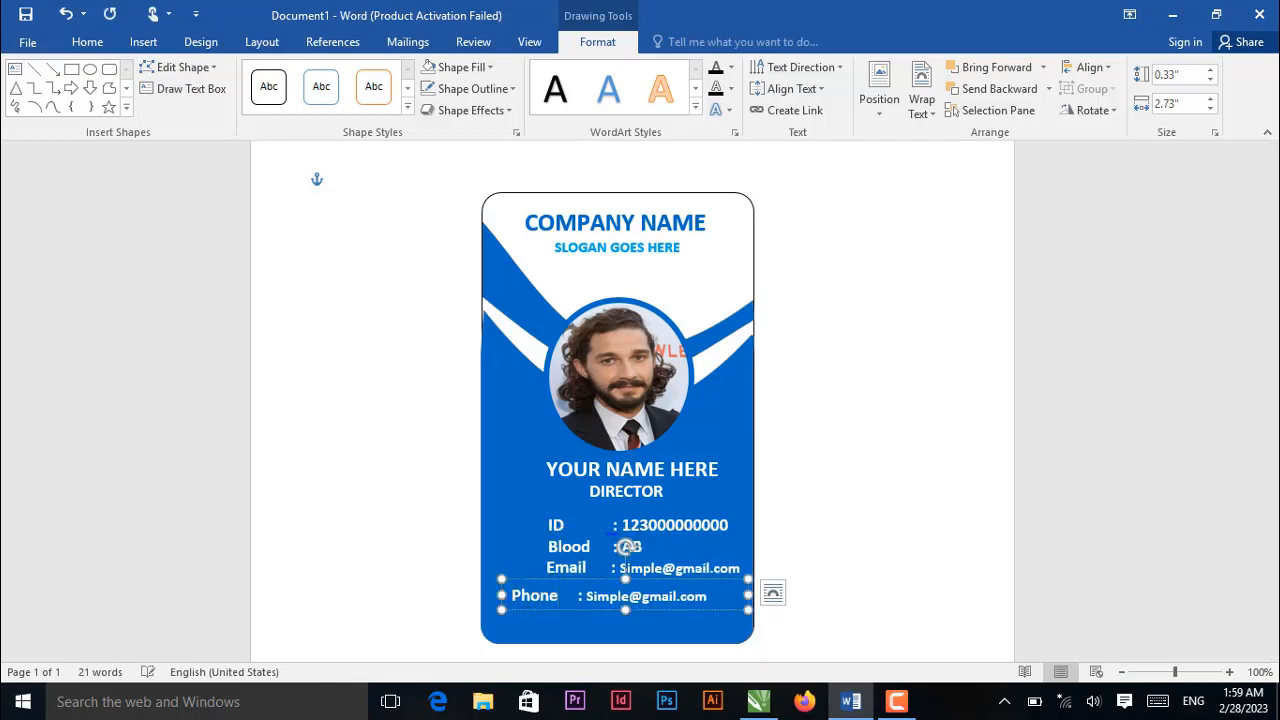
Replace the Phone line's value with a placeholder phone number and align its text box, about 2.37" wide, beneath the Email line.
left_click_drag(590, 597, 699, 598)
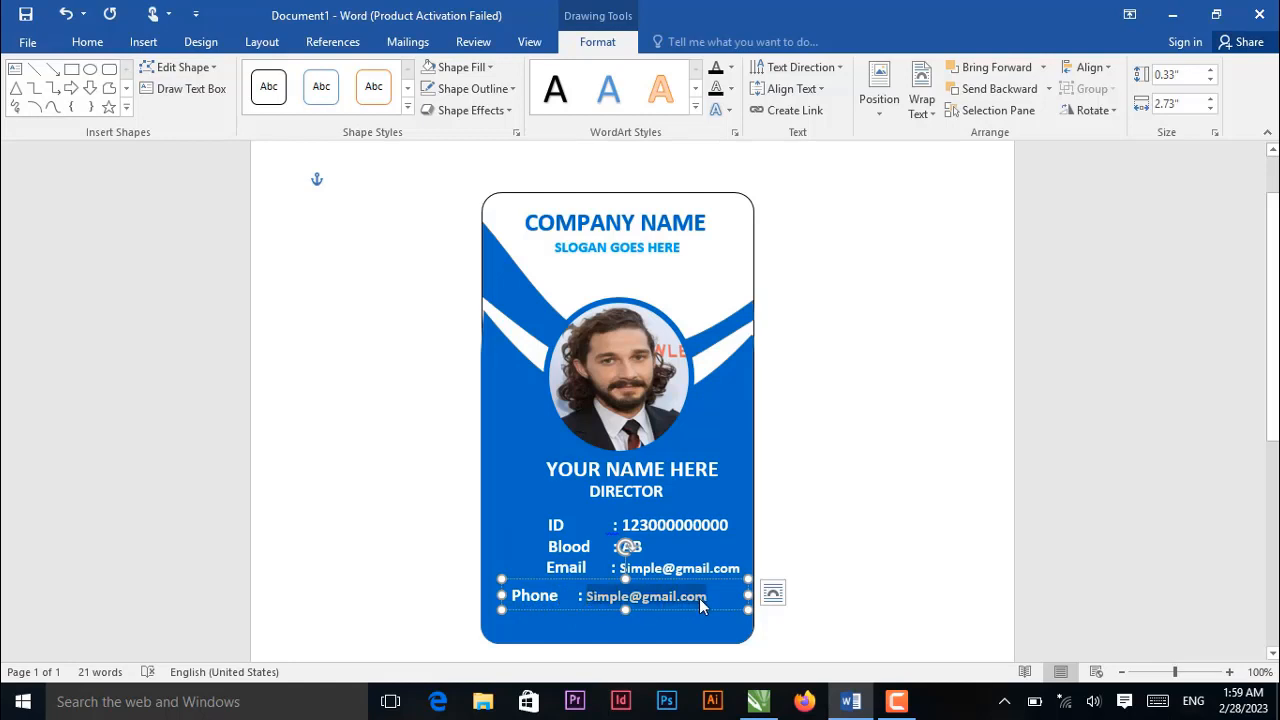
type("0000")
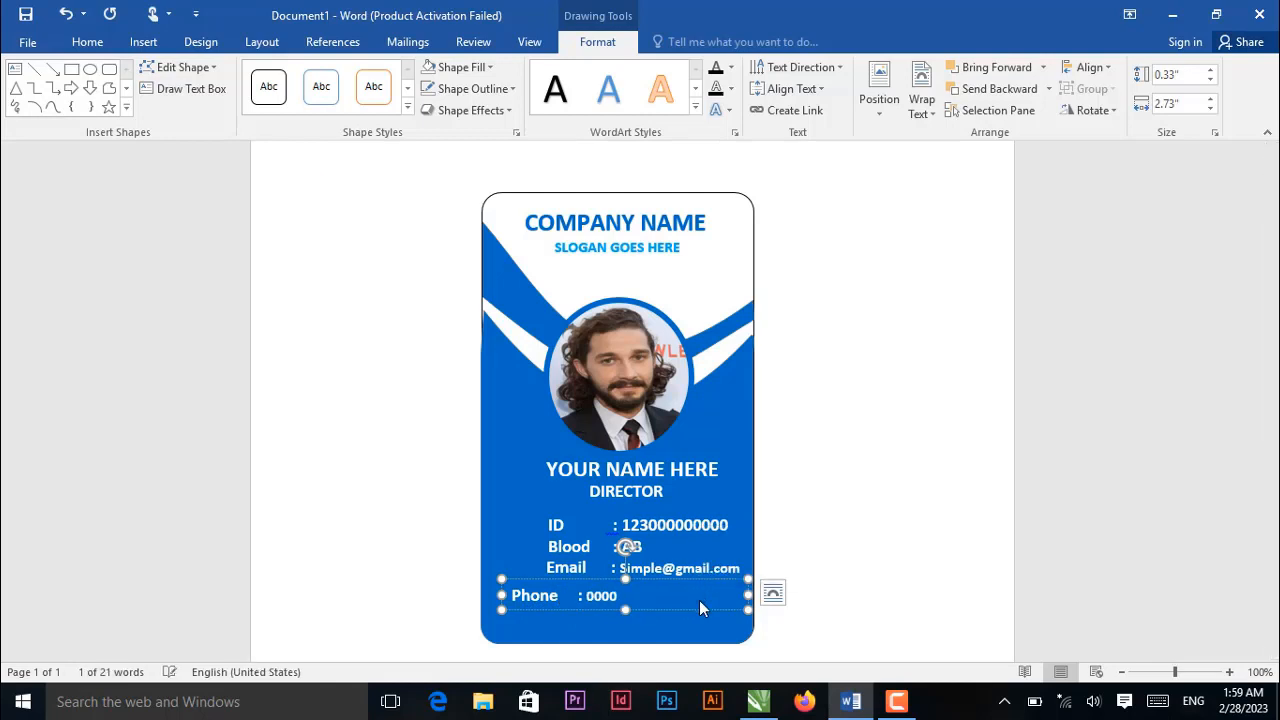
type("-0000000")
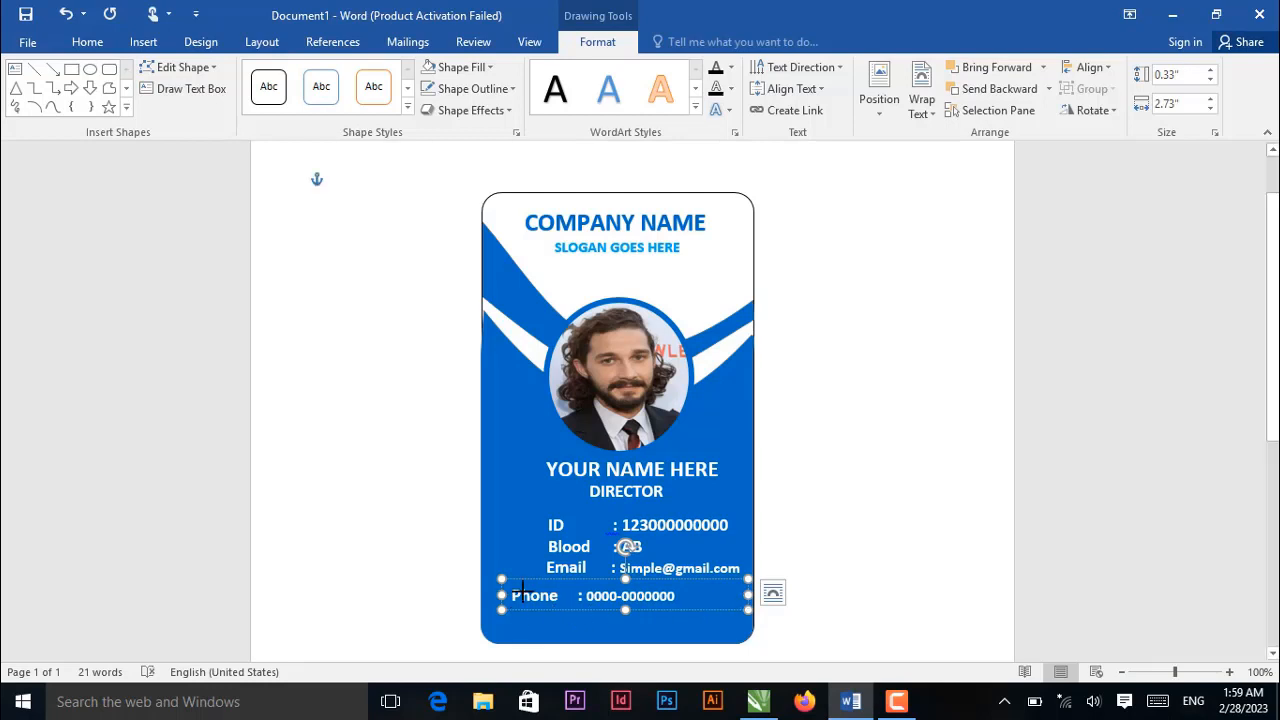
left_click_drag(521, 592, 534, 592)
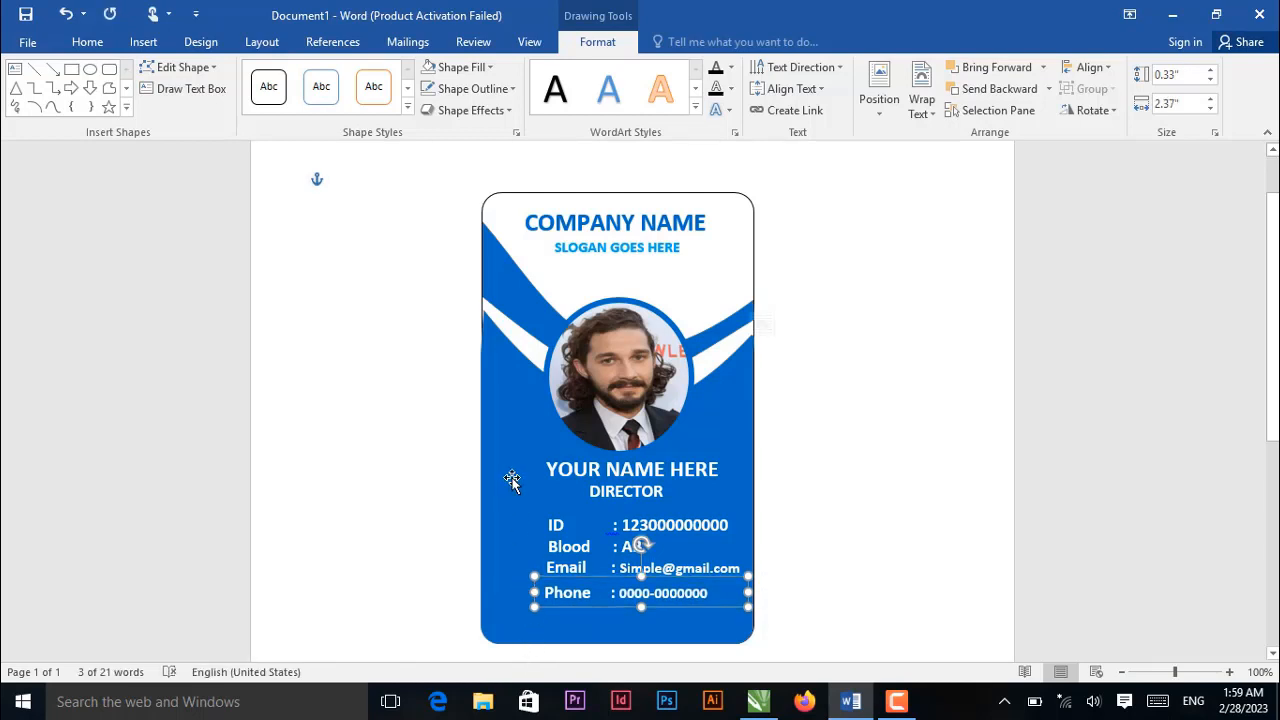
Fill the upper curved band behind the portrait with the standard light blue color.
left_click(511, 414)
left_click(515, 297)
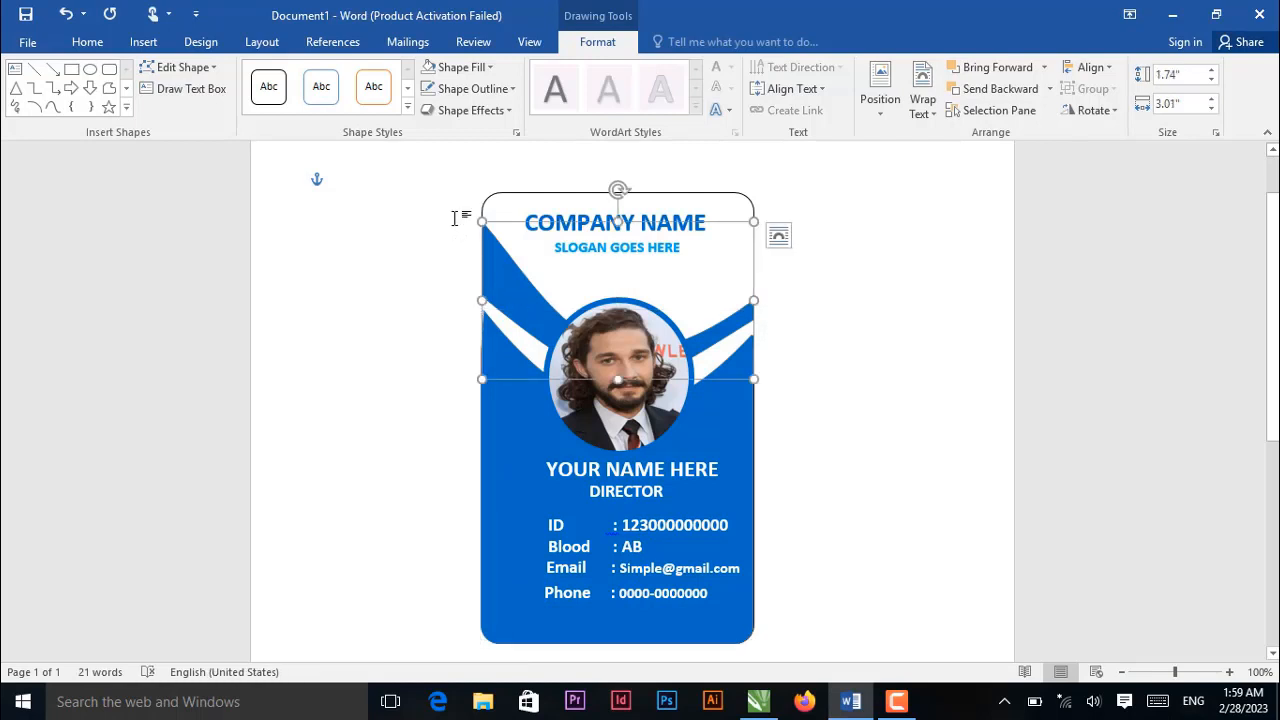
left_click(462, 67)
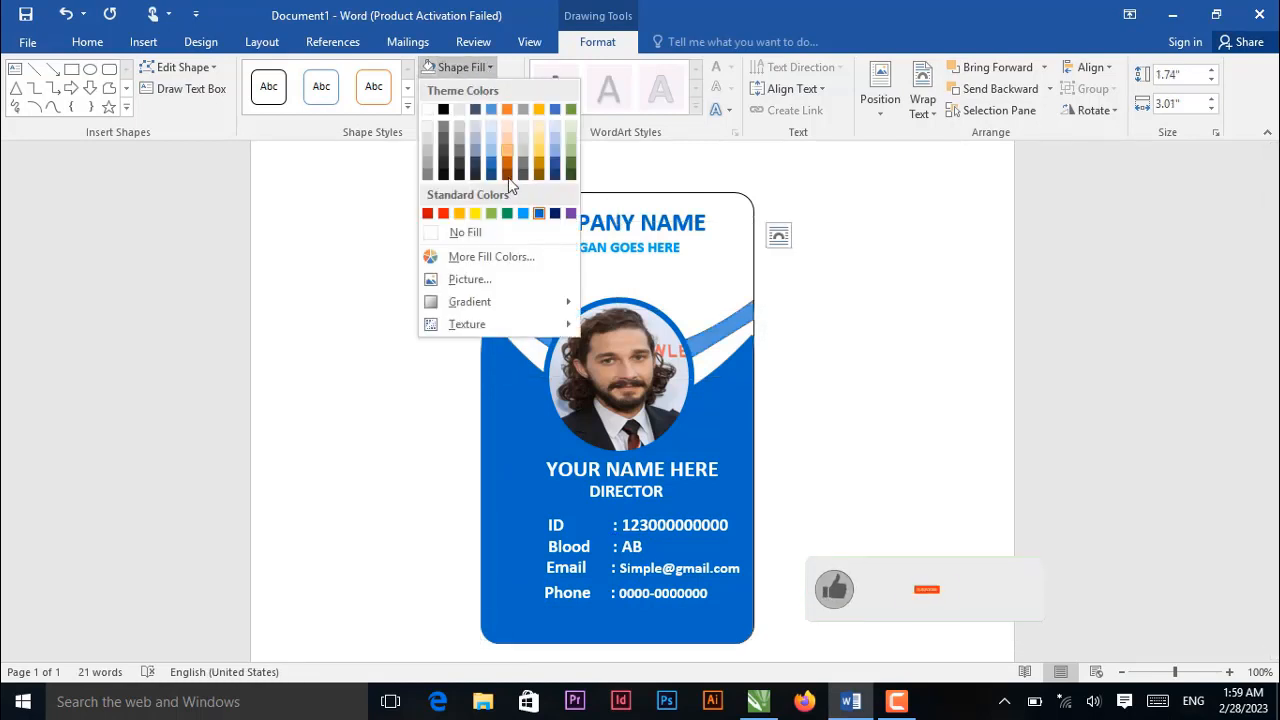
left_click(522, 214)
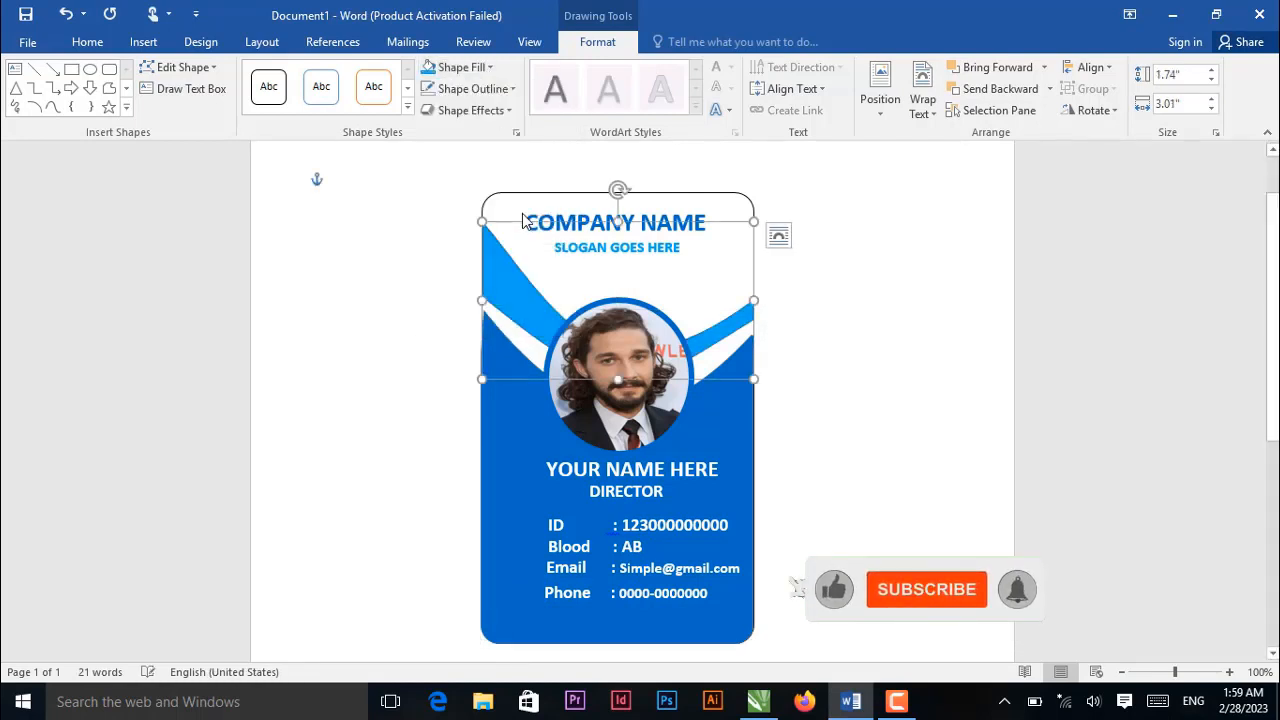
left_click(866, 343)
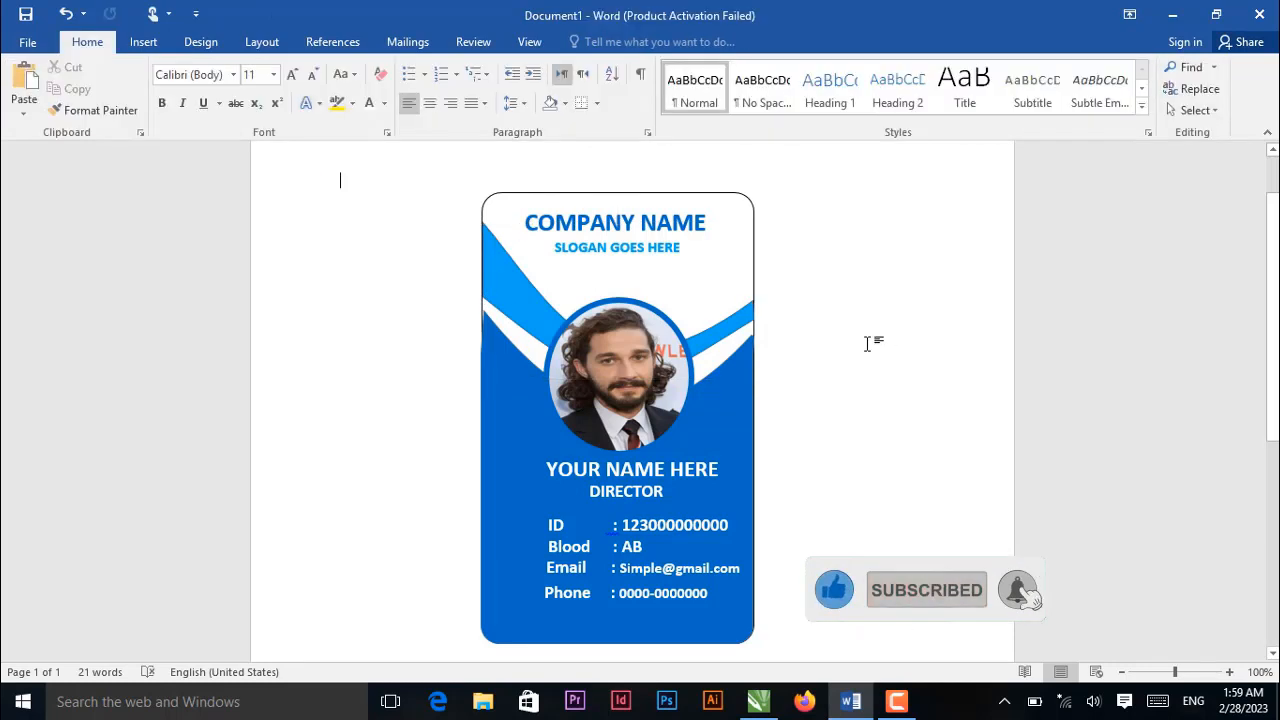